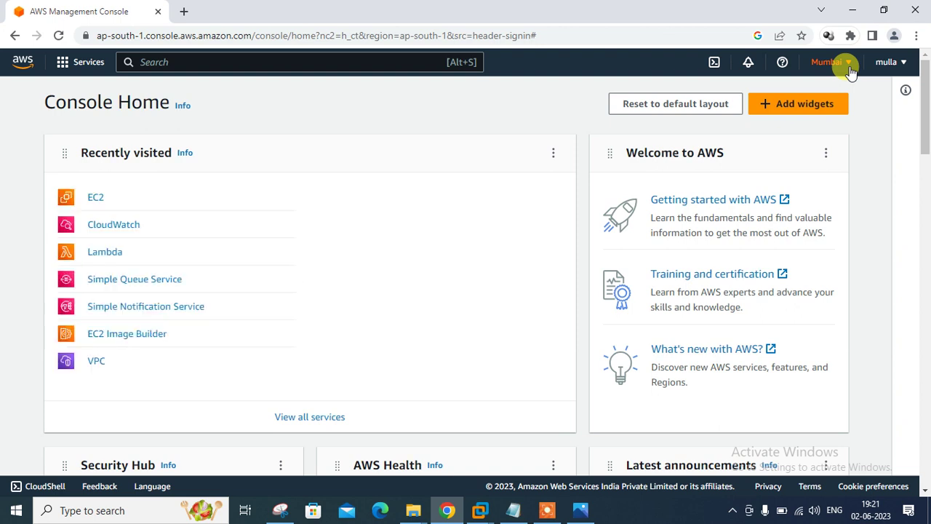
Search the AWS services for iam and open the IAM console in a new browser tab
left_click(131, 63)
type("iam")
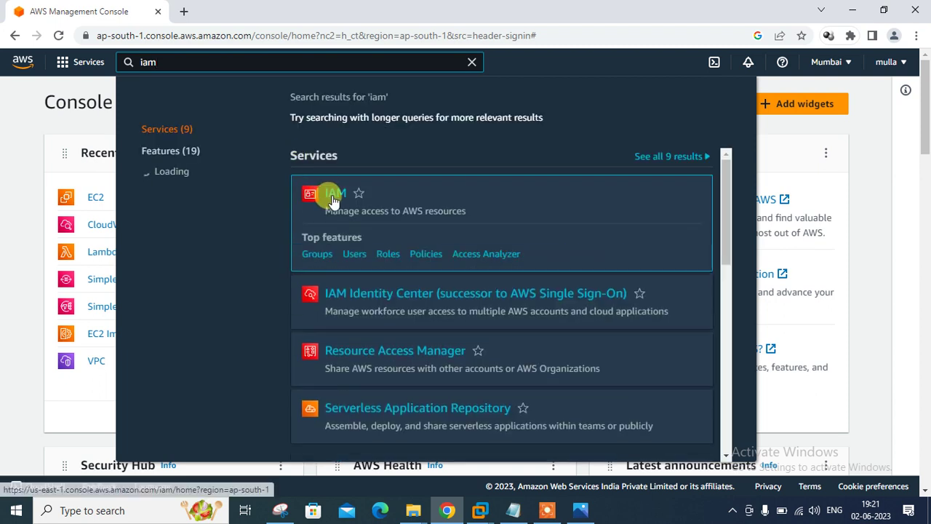
right_click(334, 200)
left_click(364, 206)
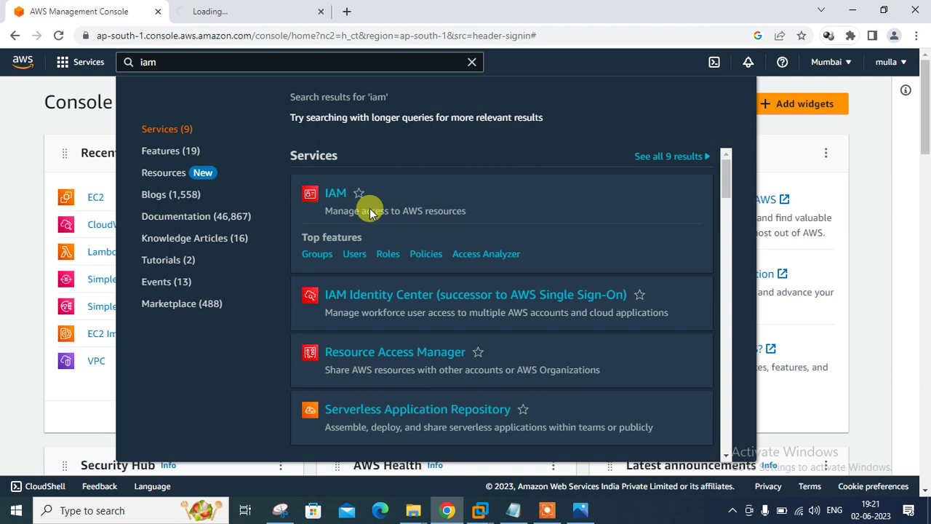
left_click(256, 7)
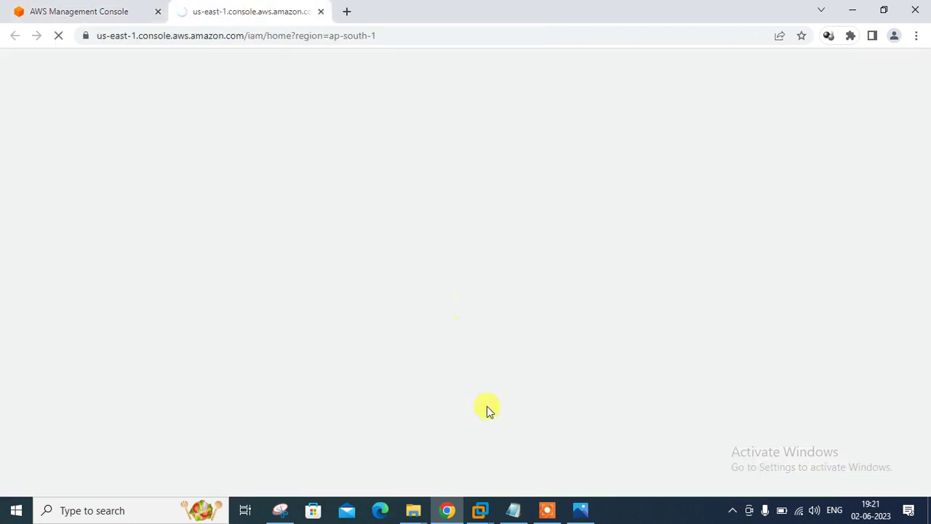
Switch to the Devops Server virtual machine in VMware Workstation and run packer --version on a cleared terminal
mouse_move(482, 511)
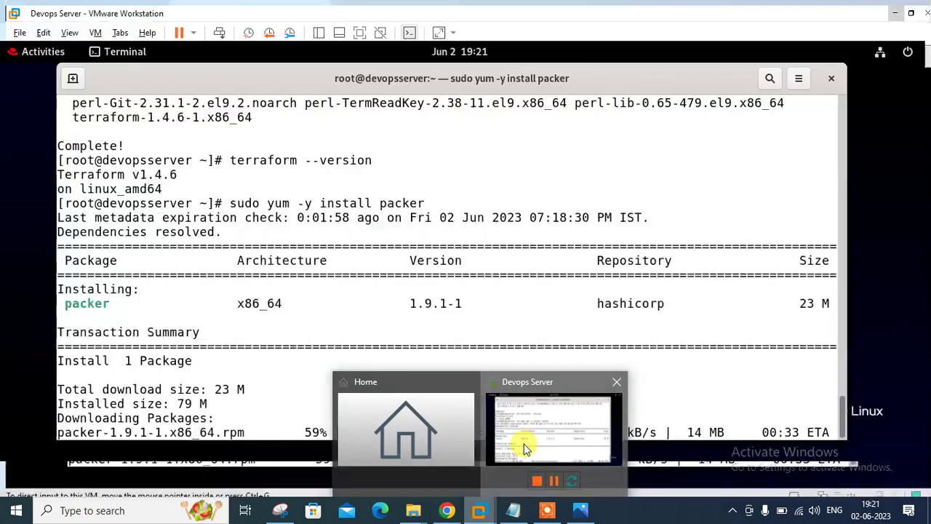
left_click(520, 437)
type("pack")
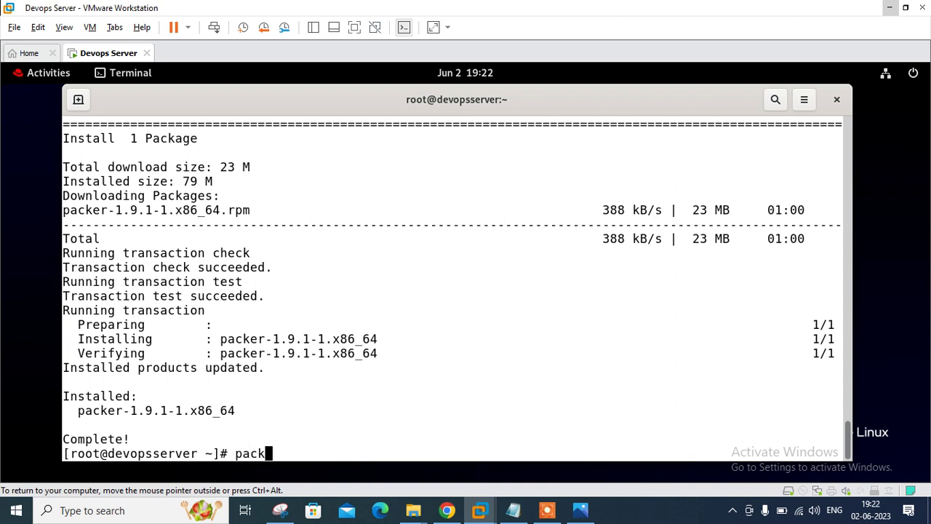
type("er --version")
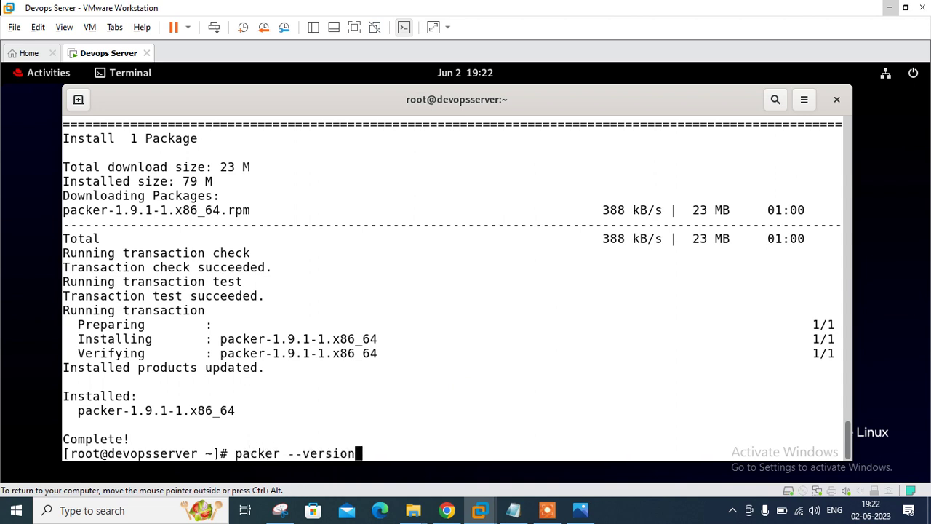
key("ctrl+l")
key("Return")
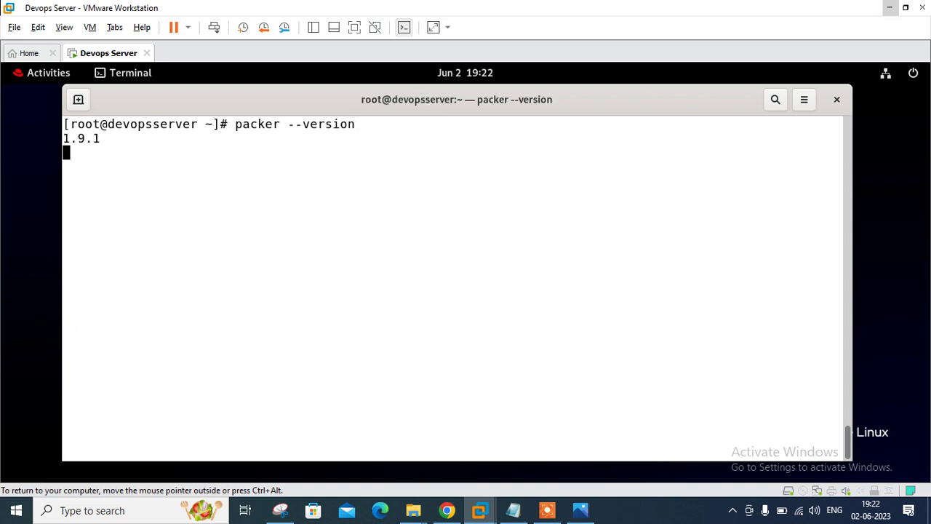
Run packer --help in the terminal to list the available Packer commands
key("Up")
key("BackSpace")
key("BackSpace")
key("BackSpace")
key("BackSpace")
key("BackSpace")
key("BackSpace")
key("BackSpace")
type("help")
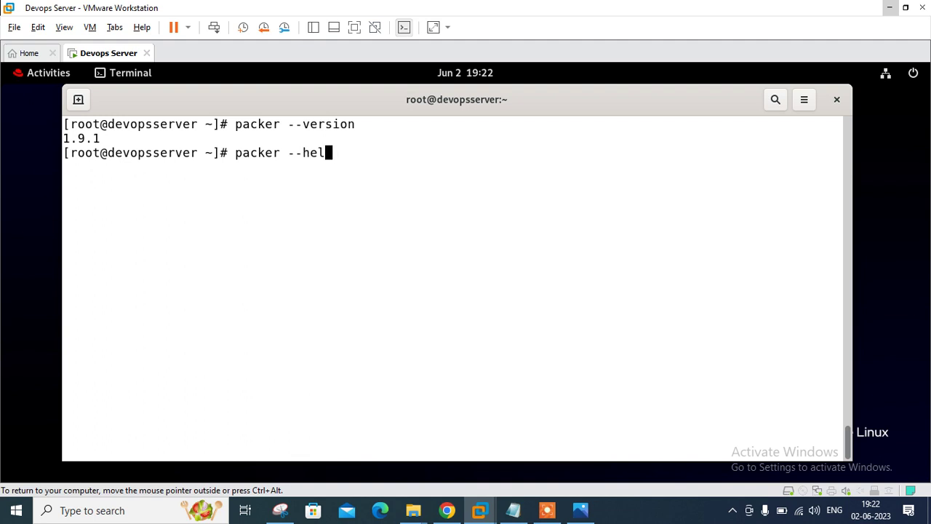
key("Return")
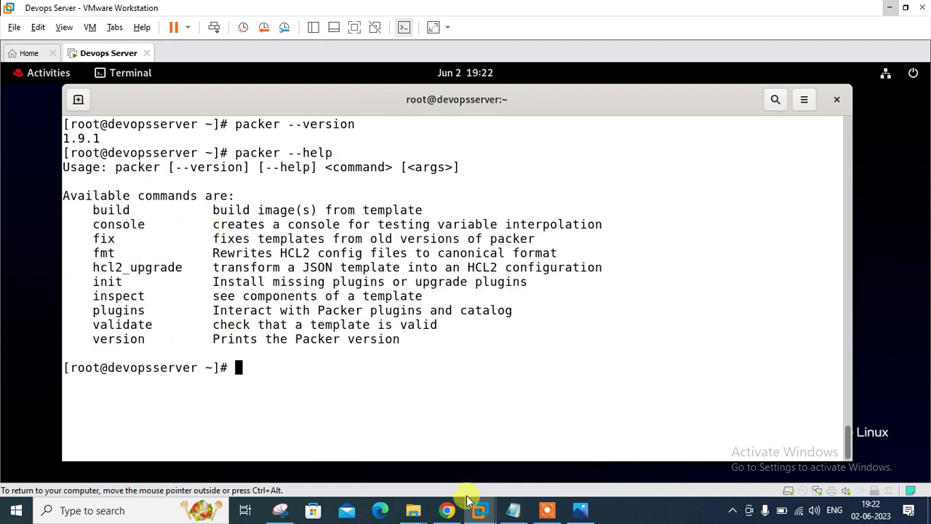
Switch to the IAM console in Chrome and begin adding an IAM user with the user name demo_new
left_click(447, 510)
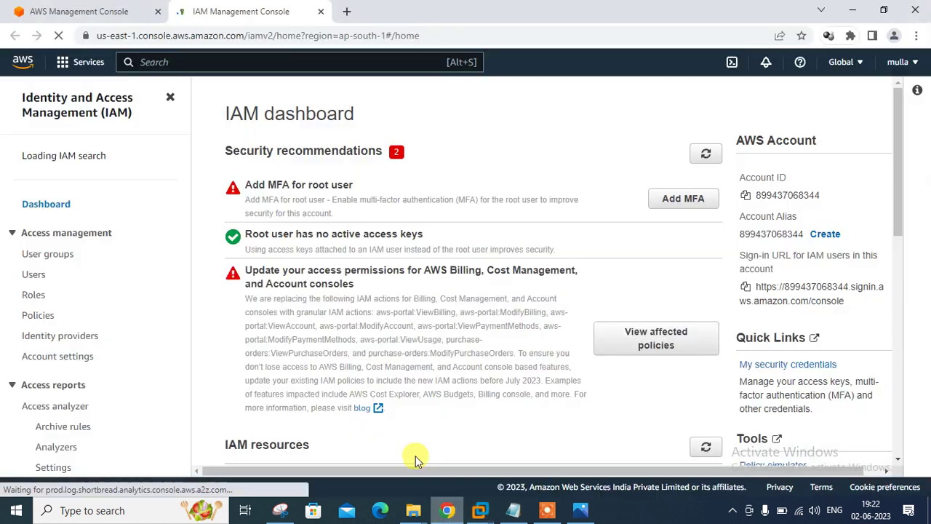
left_click(35, 282)
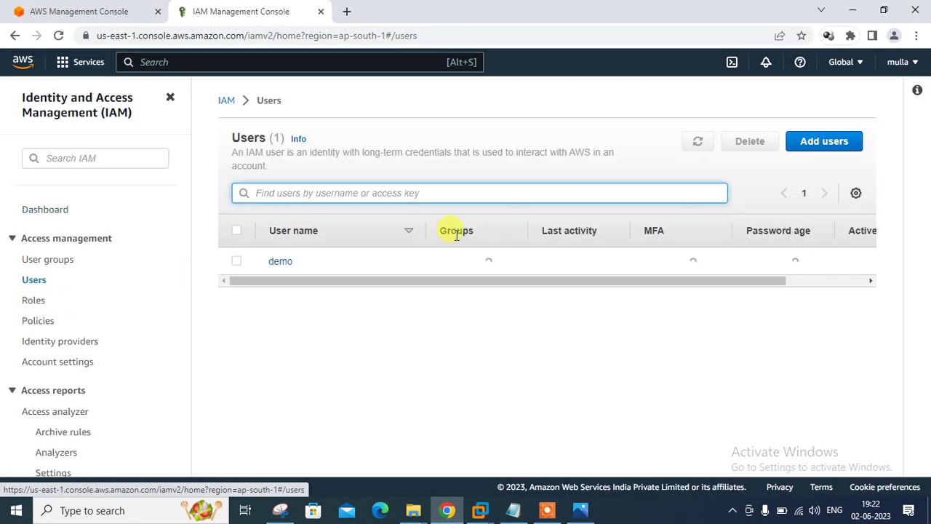
left_click(822, 141)
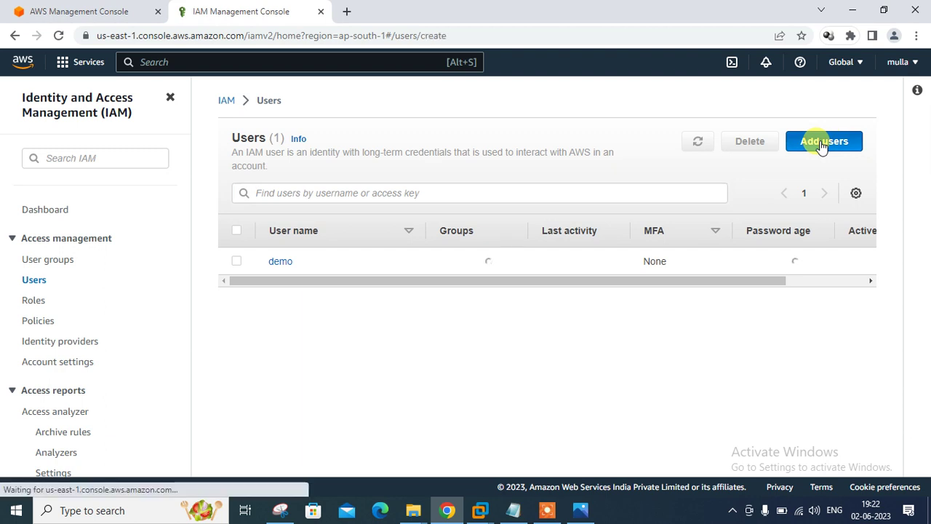
left_click(314, 238)
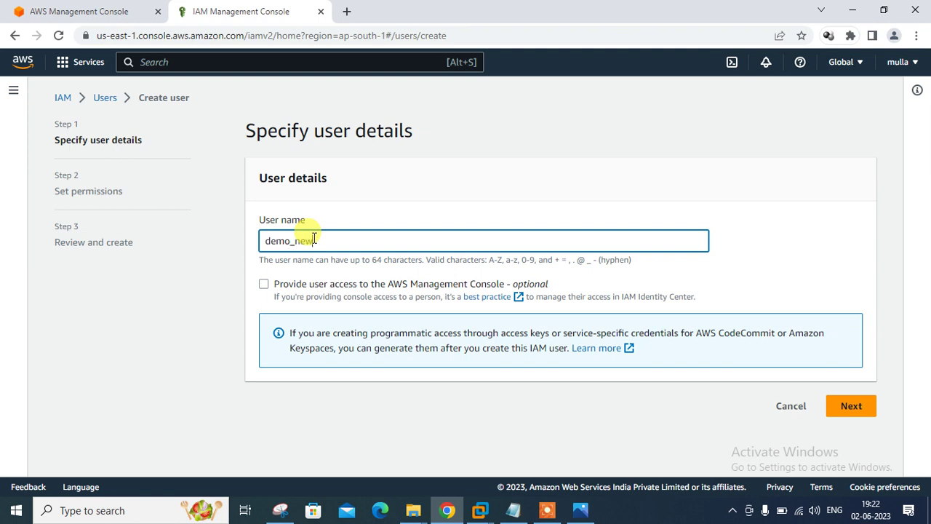
left_click(845, 406)
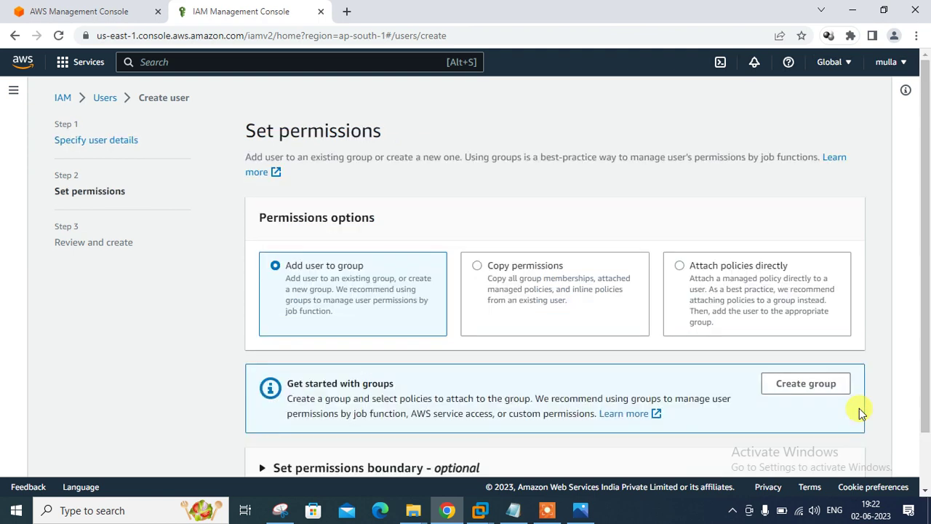
Attach the AmazonEC2FullAccess policy directly to the new user and create the user
left_click(788, 309)
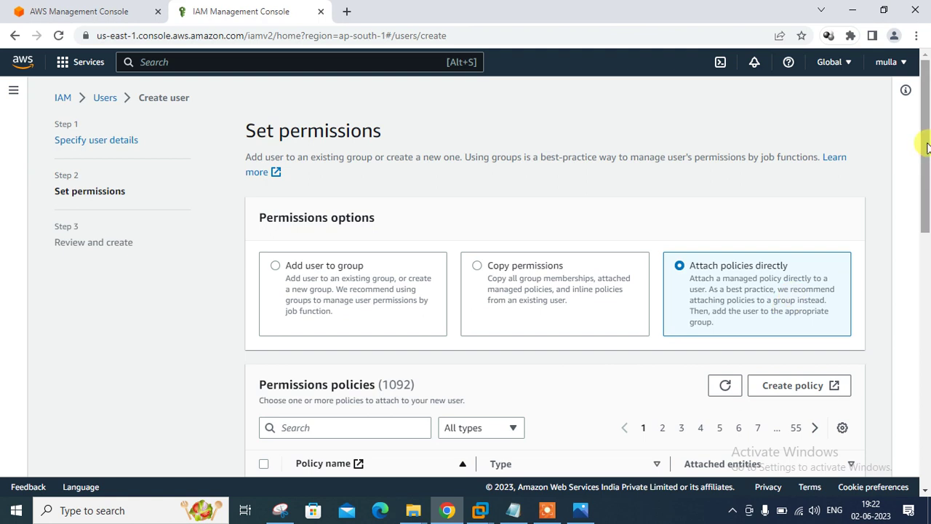
scroll(924, 175, "down", 3)
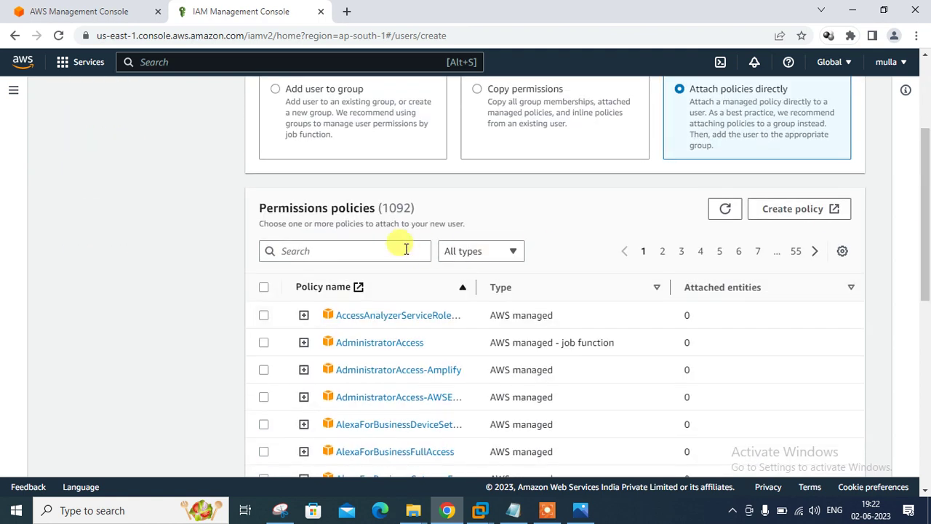
left_click(406, 249)
type("ec2")
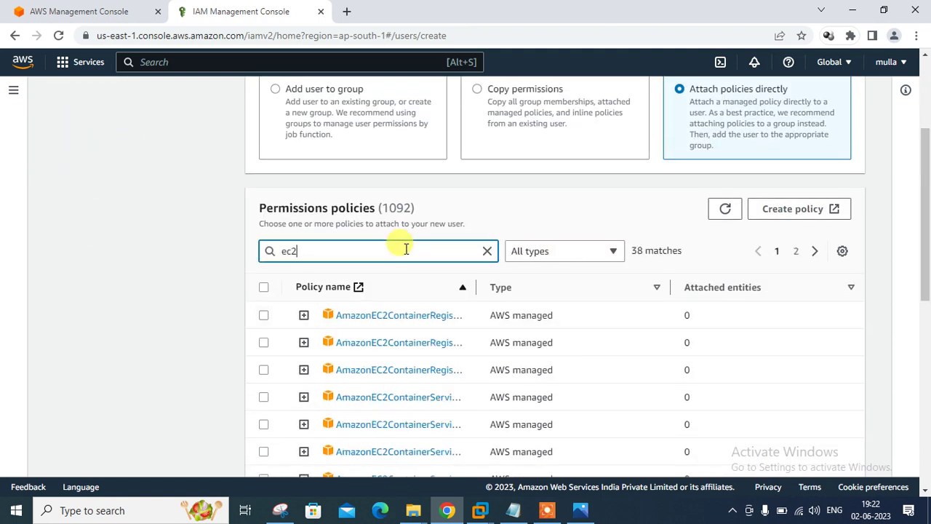
type("full")
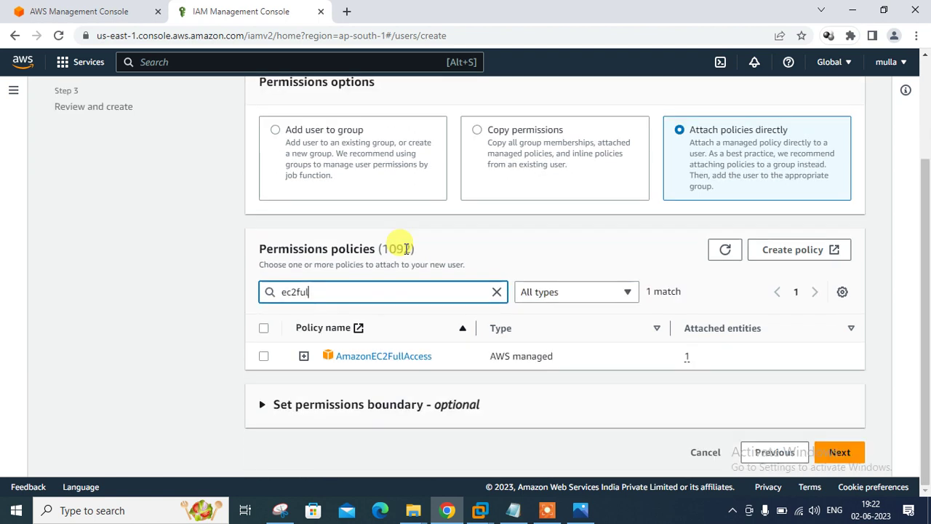
left_click(263, 358)
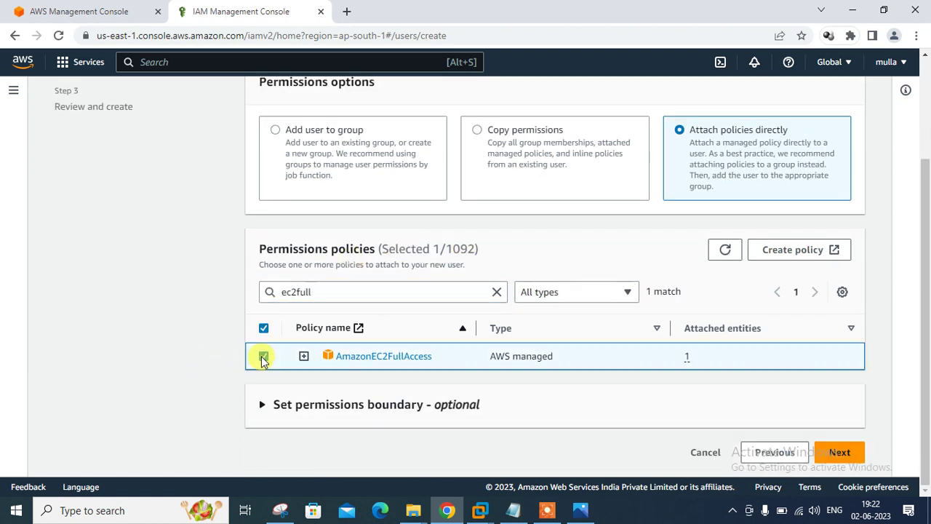
left_click(838, 453)
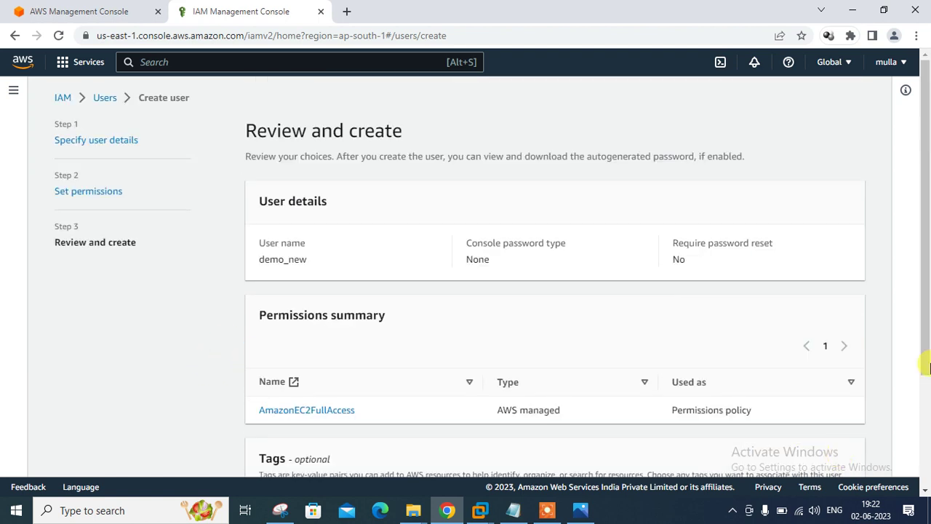
scroll(844, 451, "down", 3)
left_click(824, 453)
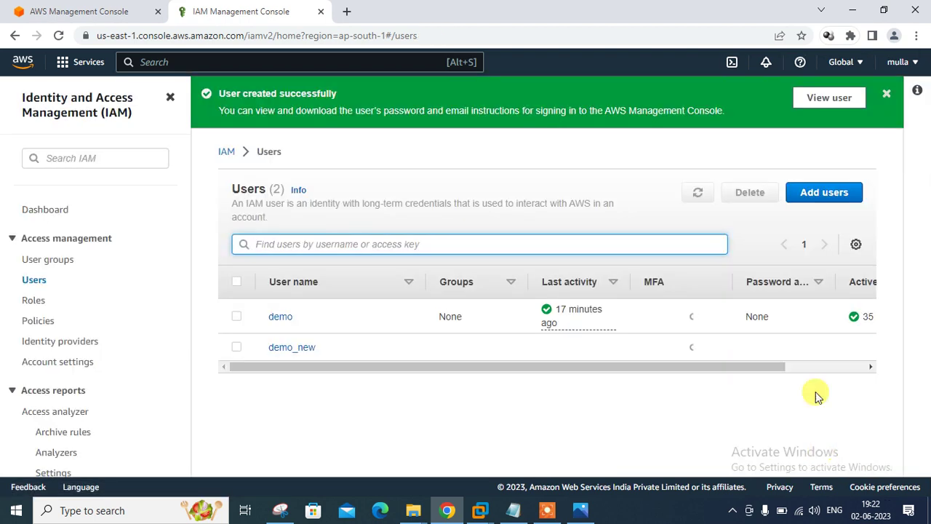
Open the demo_new user's security credentials and start creating an access key
left_click(832, 99)
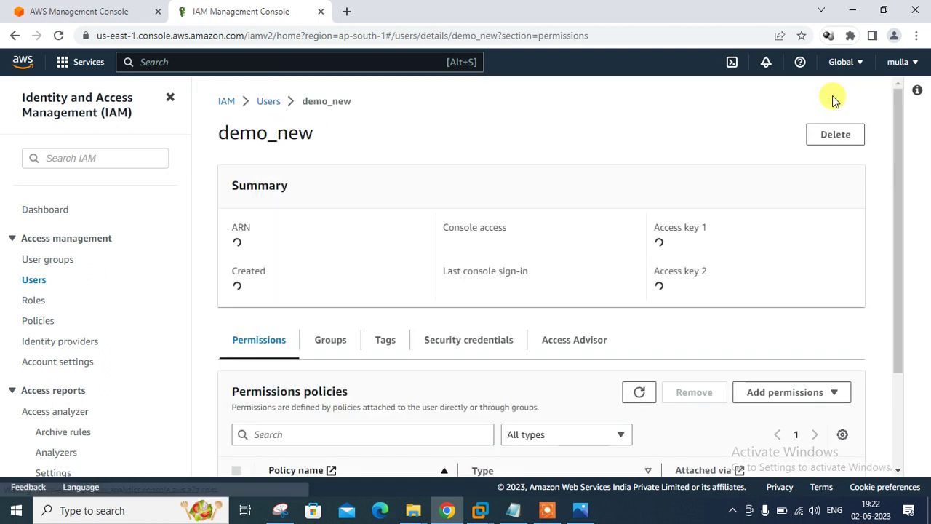
left_click(473, 364)
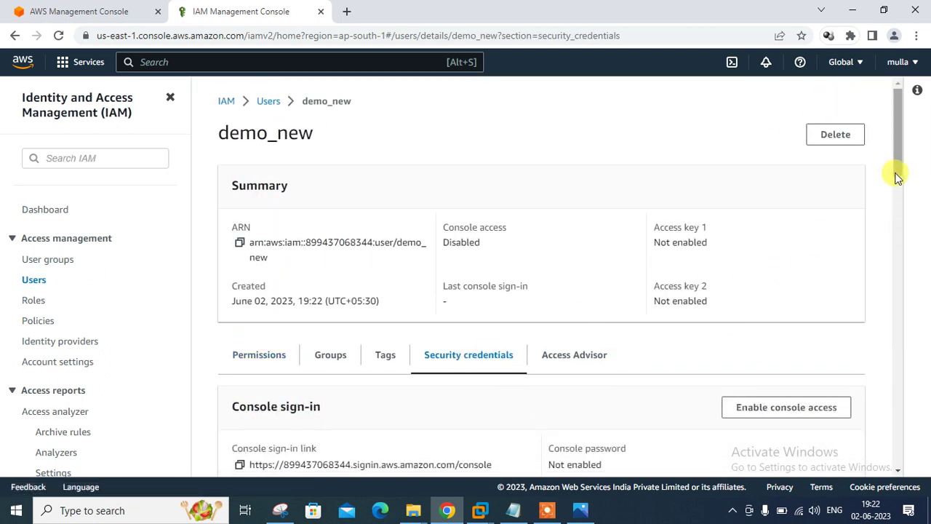
left_click_drag(899, 150, 899, 234)
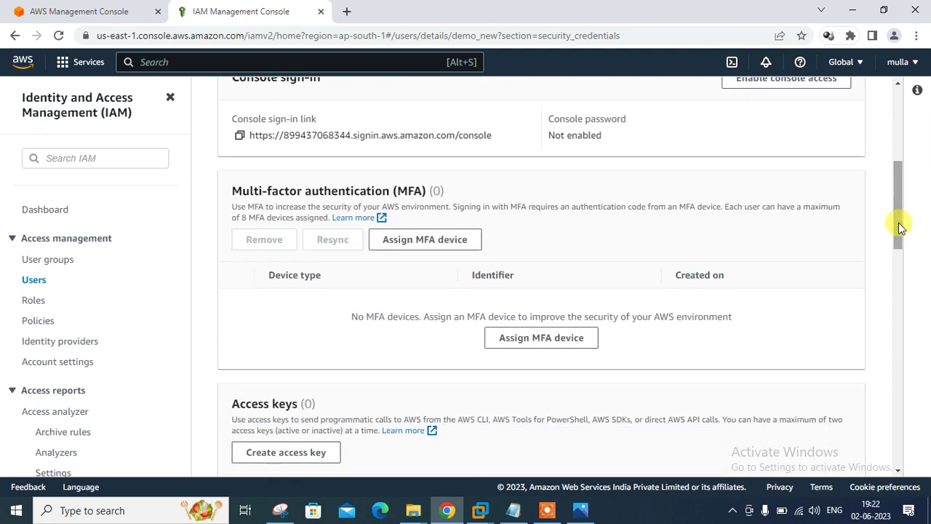
left_click(309, 450)
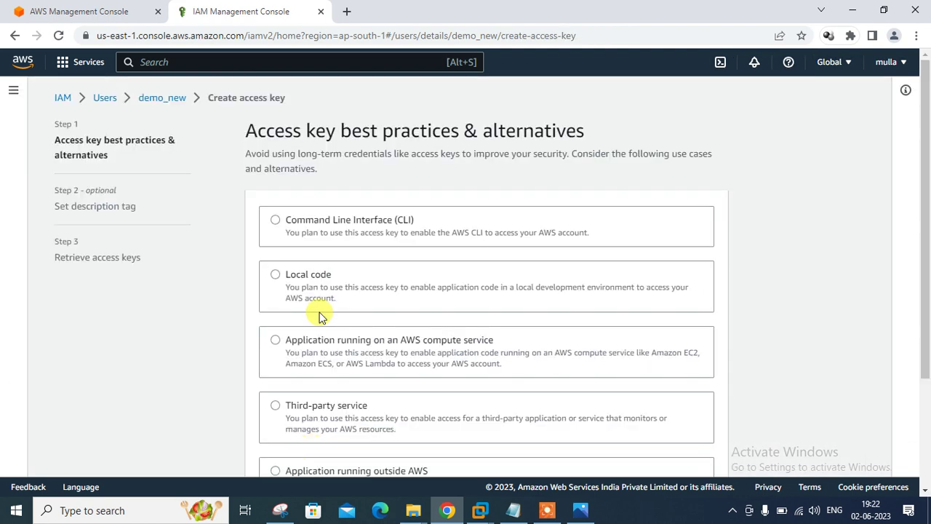
Create the access key for the Command Line Interface (CLI) use case with the description tag demo
left_click(307, 220)
left_click_drag(926, 152, 928, 324)
left_click(499, 435)
left_click(698, 474)
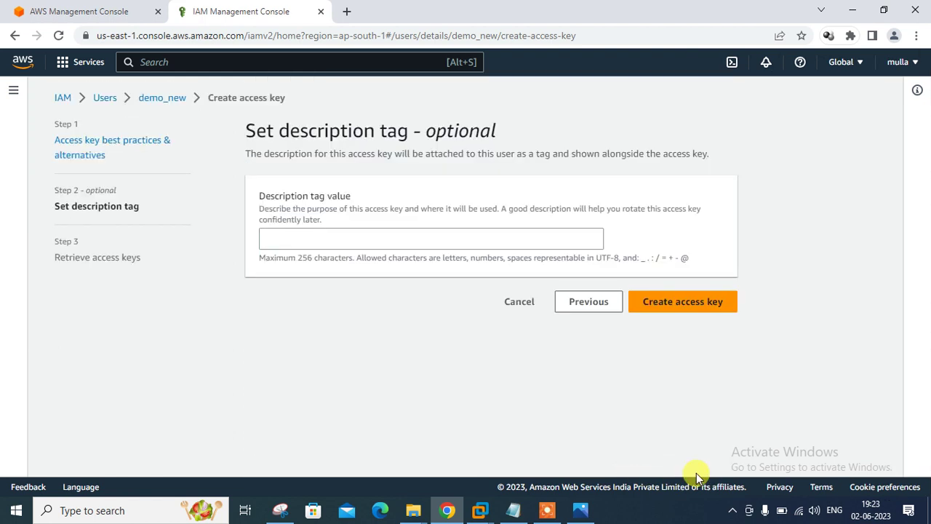
left_click(365, 237)
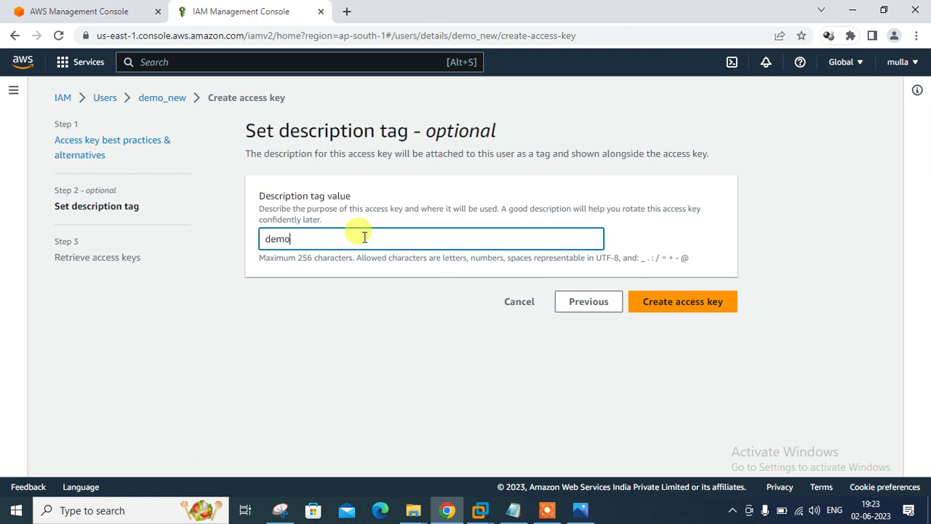
left_click(688, 309)
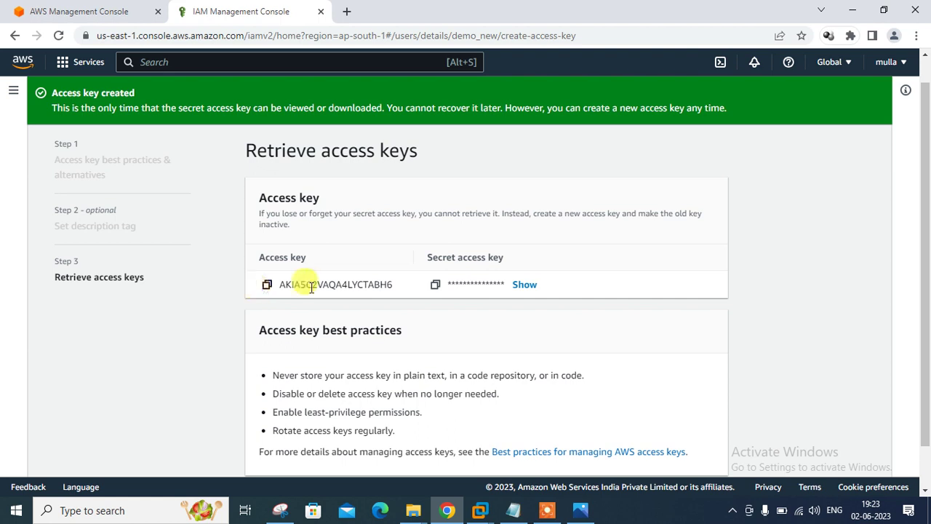
Copy the new access key ID into the empty AWS_ACCESS_KEY_ID value of the notpad file in Notepad
scroll(928, 287, "down", 1)
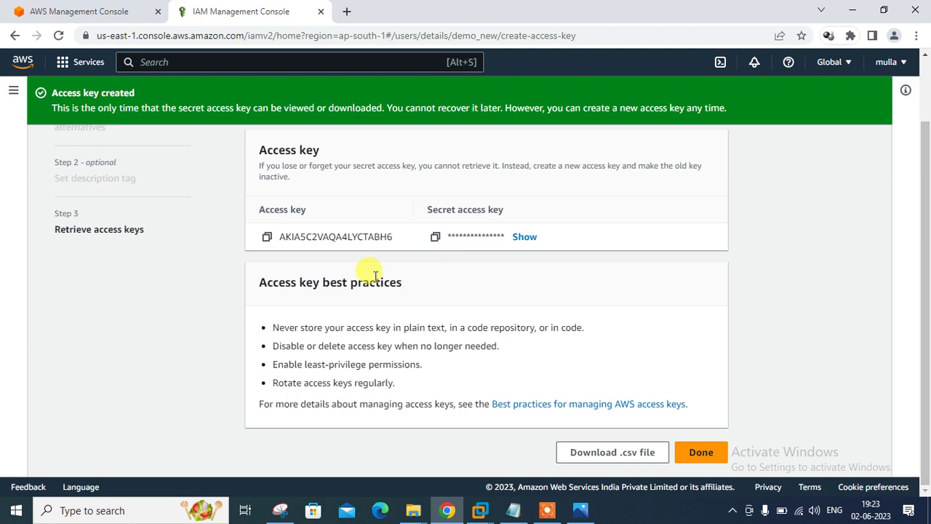
left_click(267, 237)
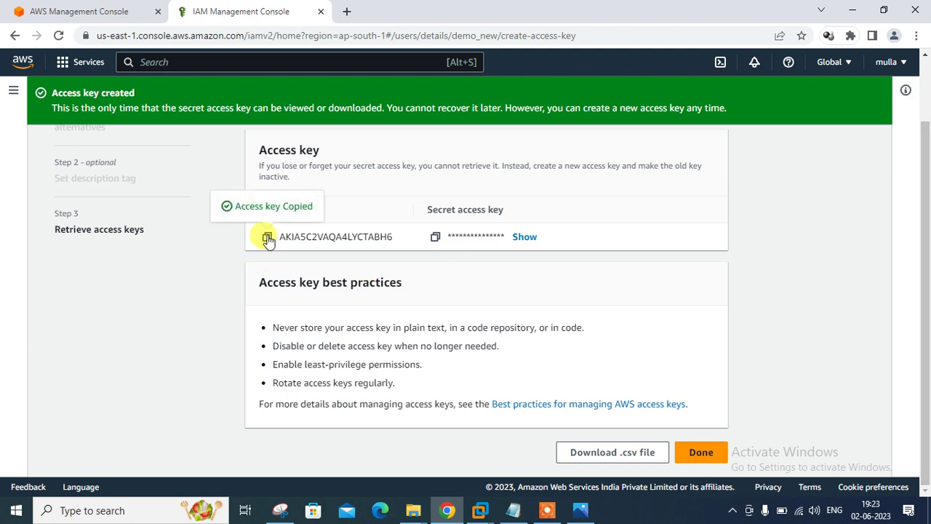
left_click(513, 510)
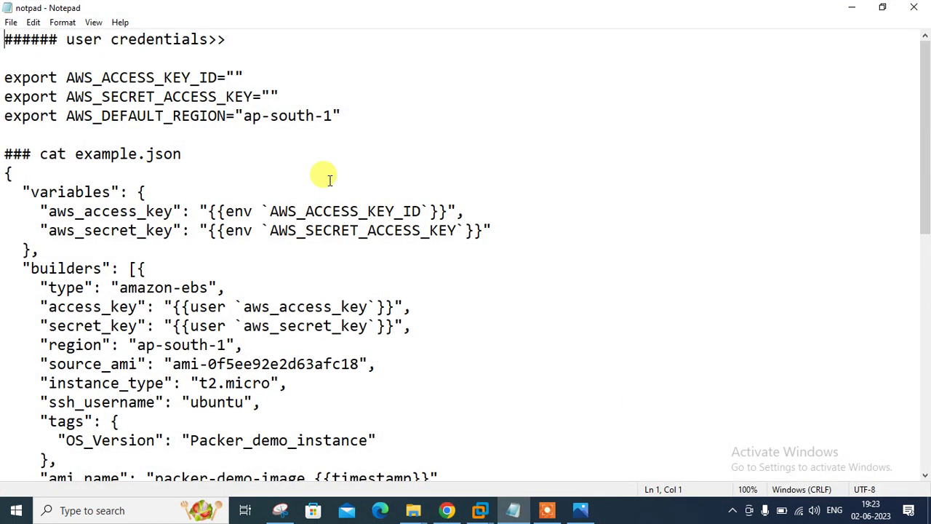
key("ctrl+v")
Copy the secret access key from the IAM console into the AWS_SECRET_ACCESS_KEY value in Notepad and save the file
key("alt+Tab")
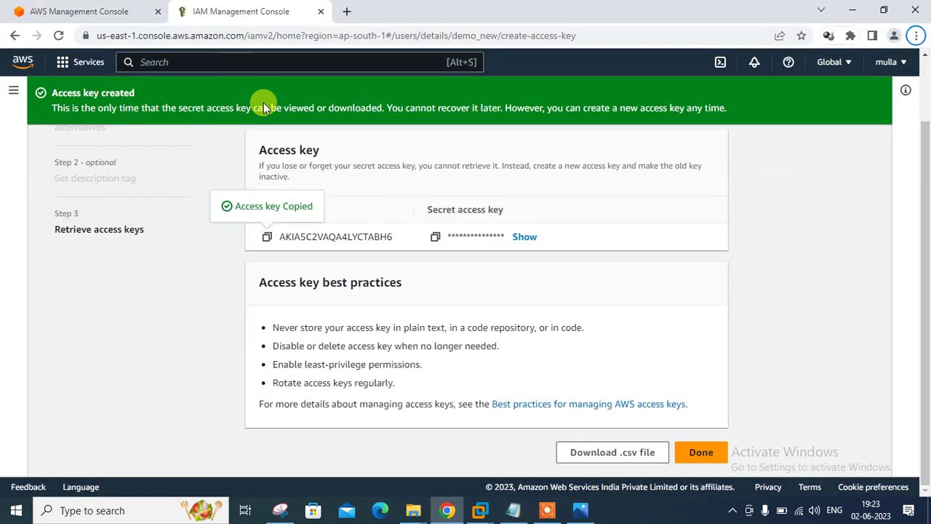
left_click(435, 238)
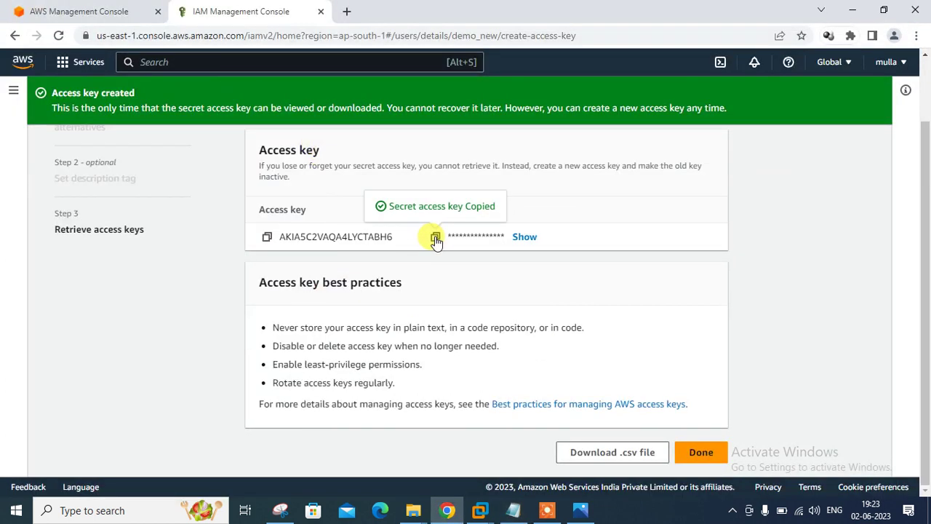
key("alt+Tab")
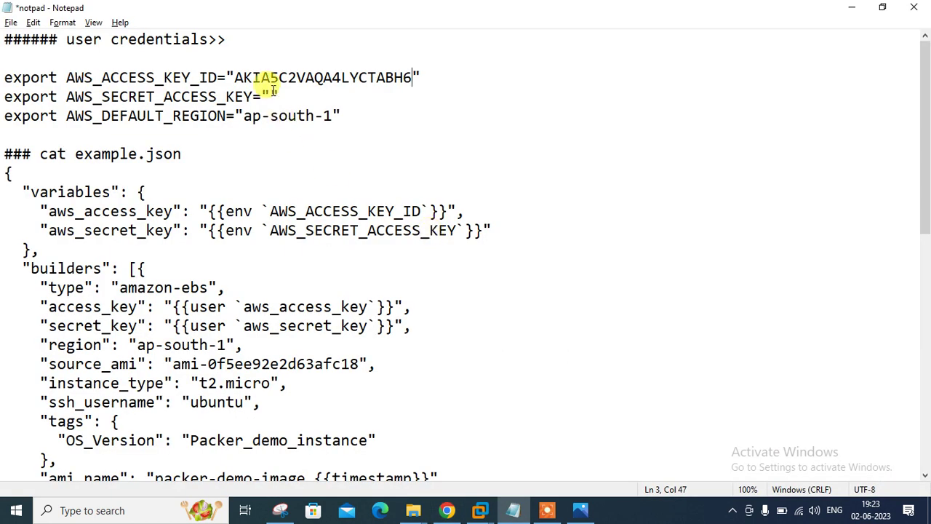
key("ctrl+v")
key("ctrl+s")
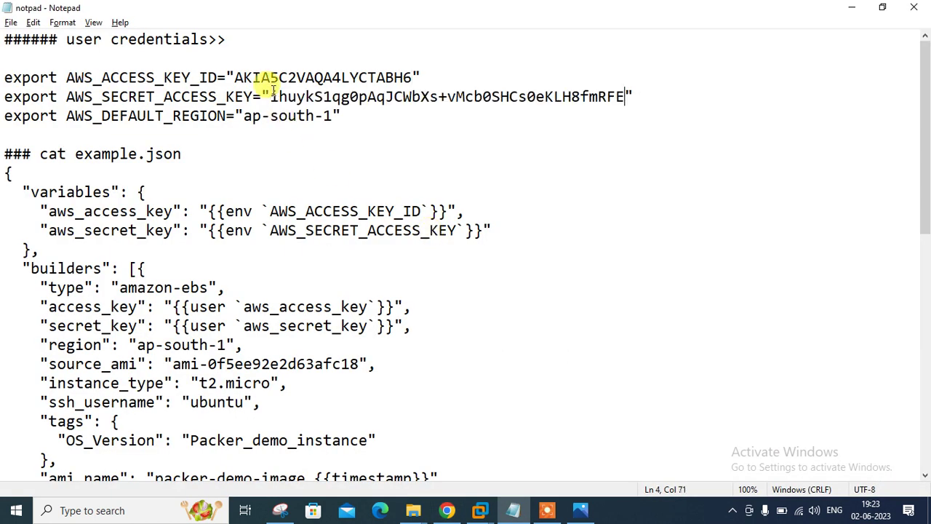
Switch back to the IAM console in Chrome and finish the access key creation for demo_new
key("alt+Tab")
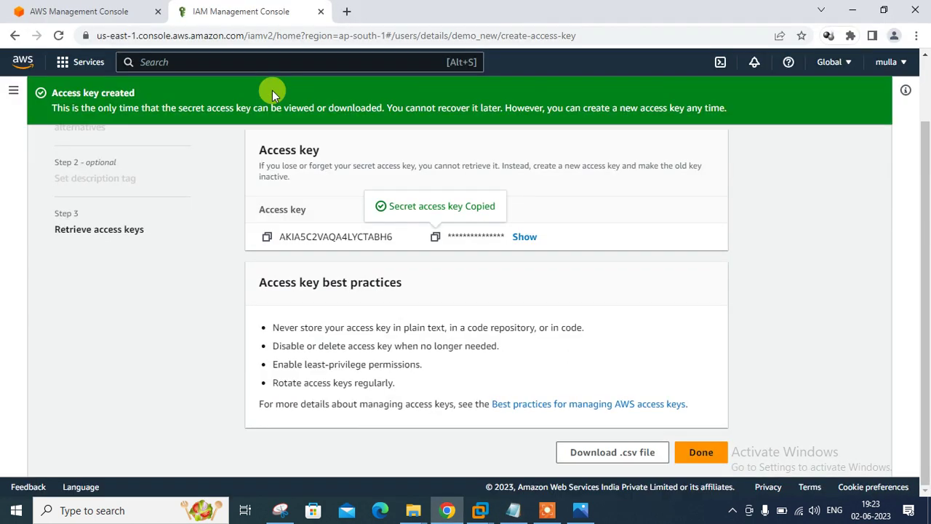
left_click(701, 452)
left_click(633, 330)
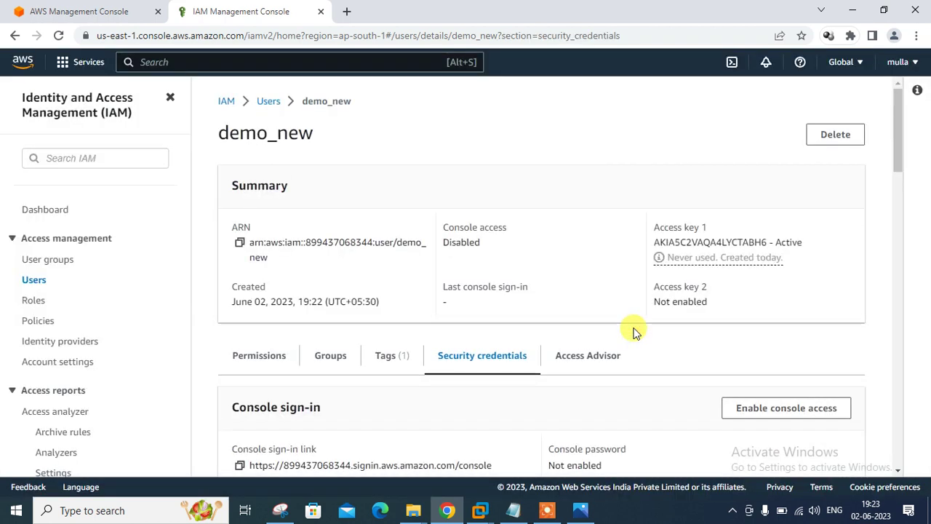
Open EC2 from the AWS console home and view its instances list
left_click(100, 11)
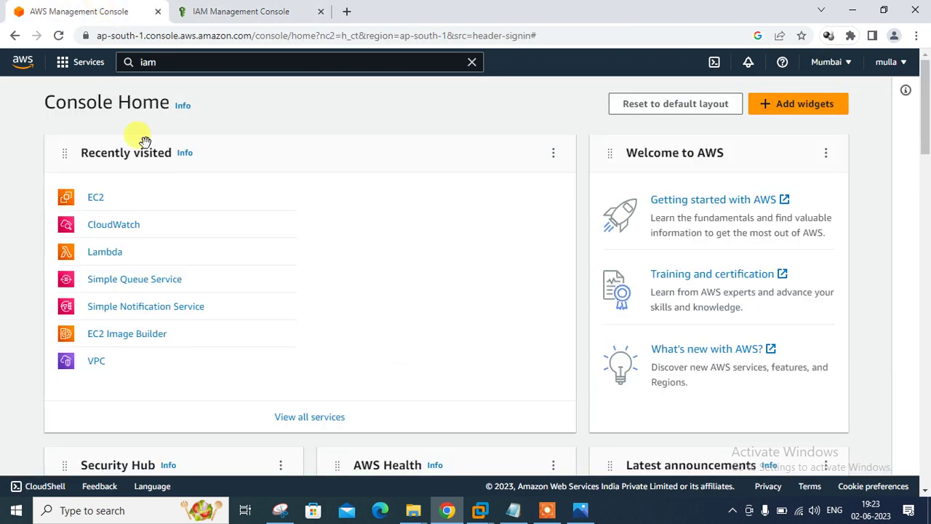
left_click(95, 200)
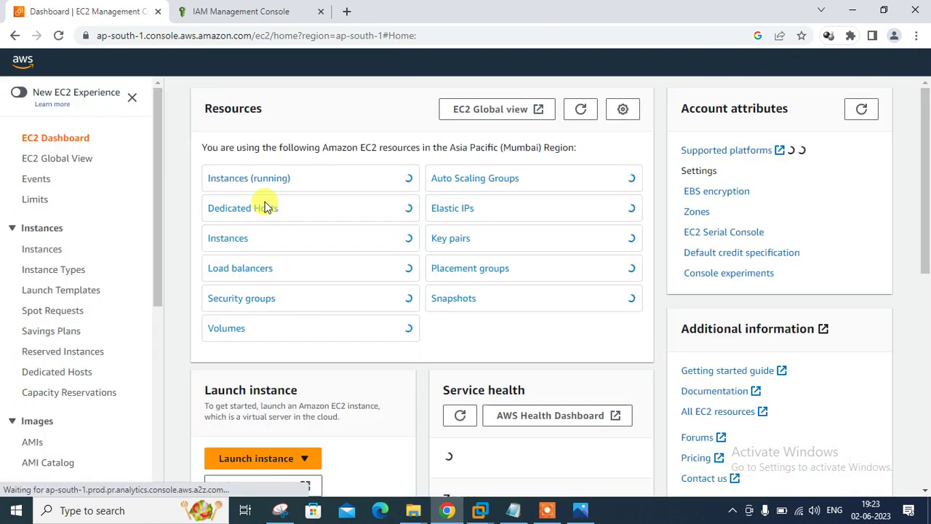
left_click(227, 240)
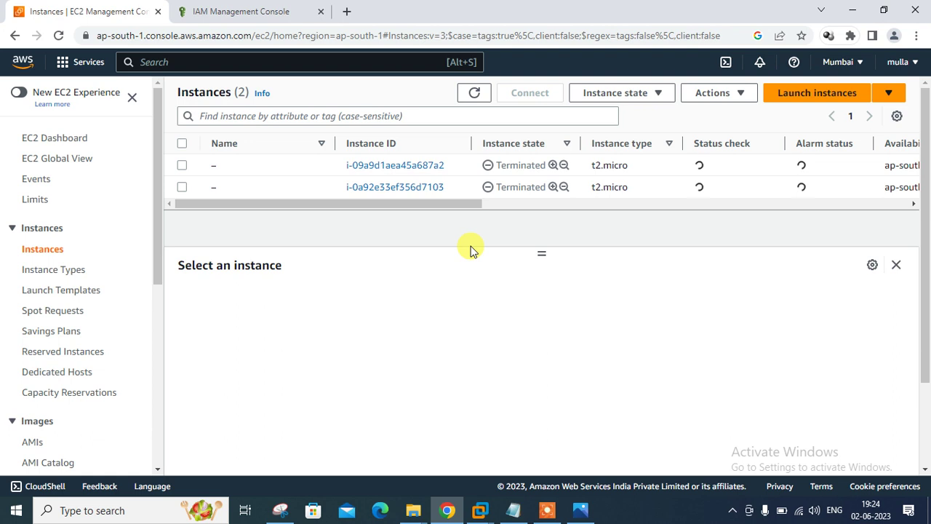
Switch to the Devops Server virtual machine in VMware Workstation, create the directory project1 and enter it
mouse_move(485, 515)
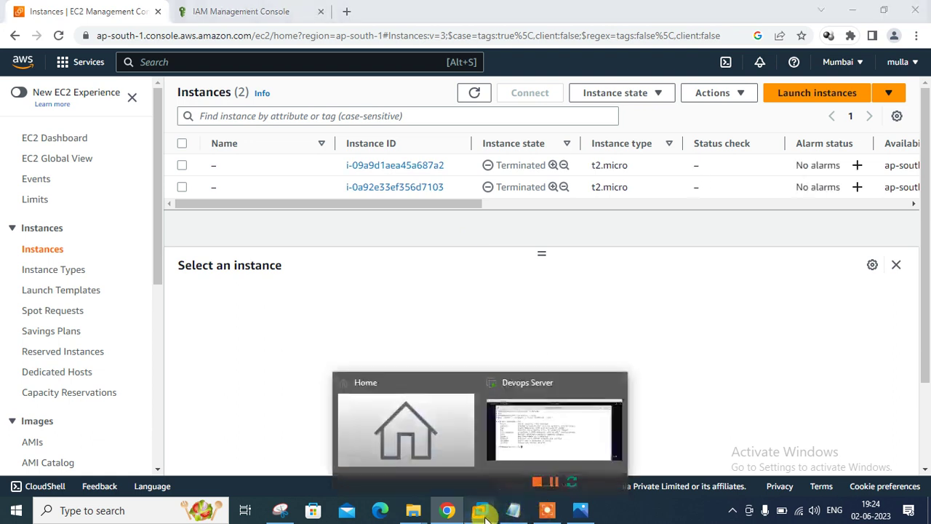
left_click(536, 442)
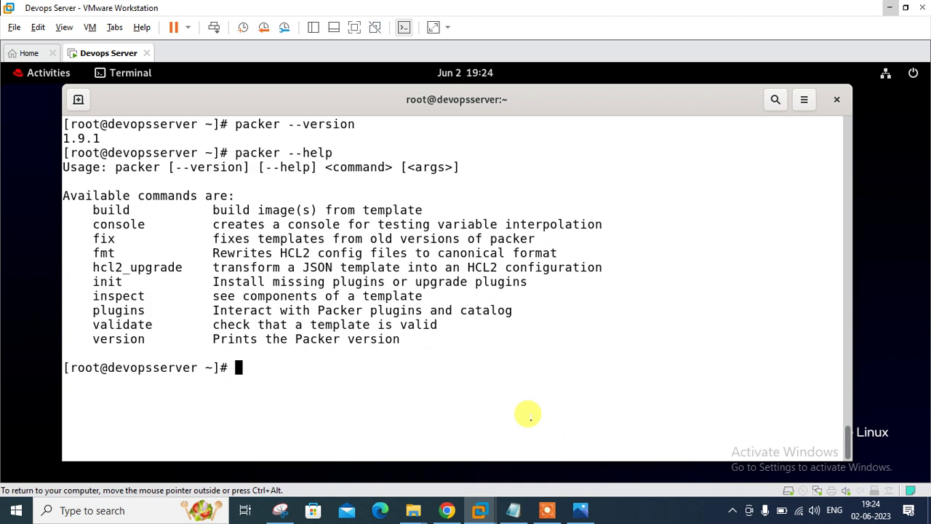
type("mkd")
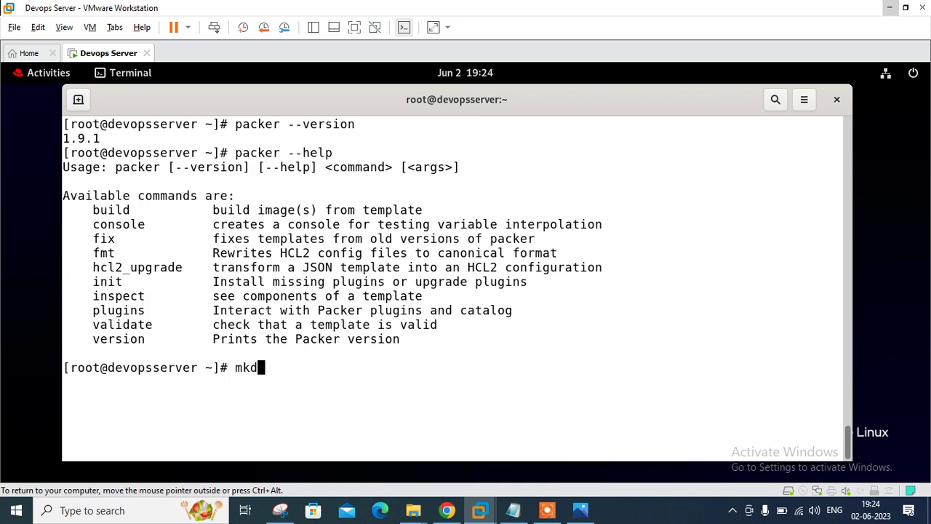
type("ir project1")
key("Return")
type("cd project1/")
key("Return")
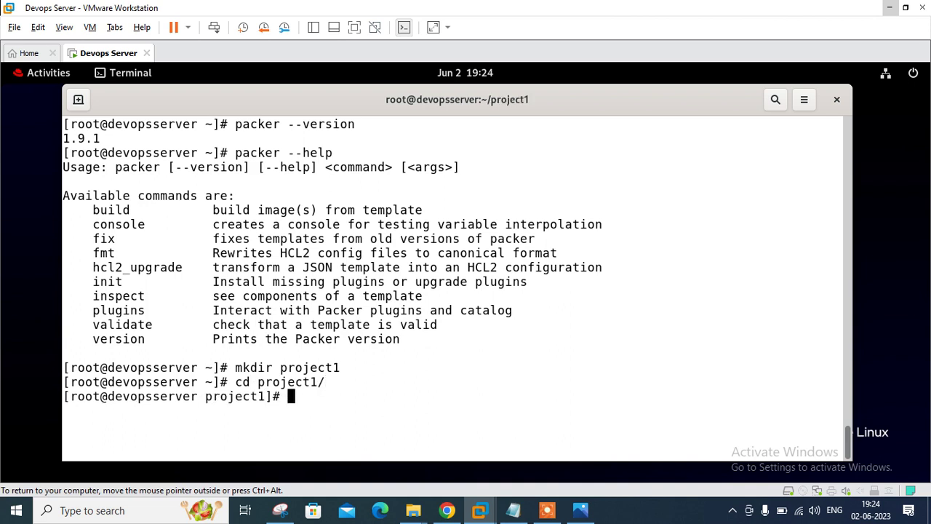
Clear the terminal, enter vim example.json without running it, and copy the complete example.json template from the notpad file in Notepad
key("ctrl+l")
type("vim example.json")
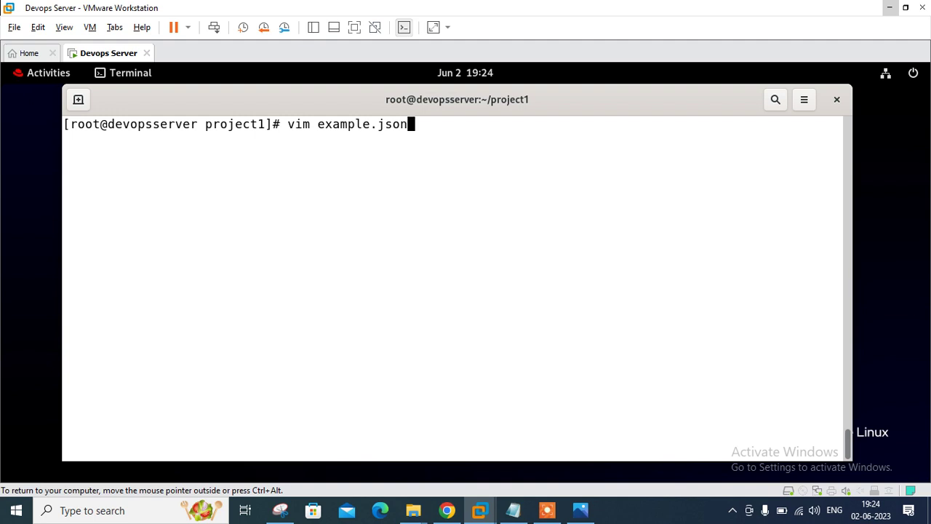
left_click(513, 510)
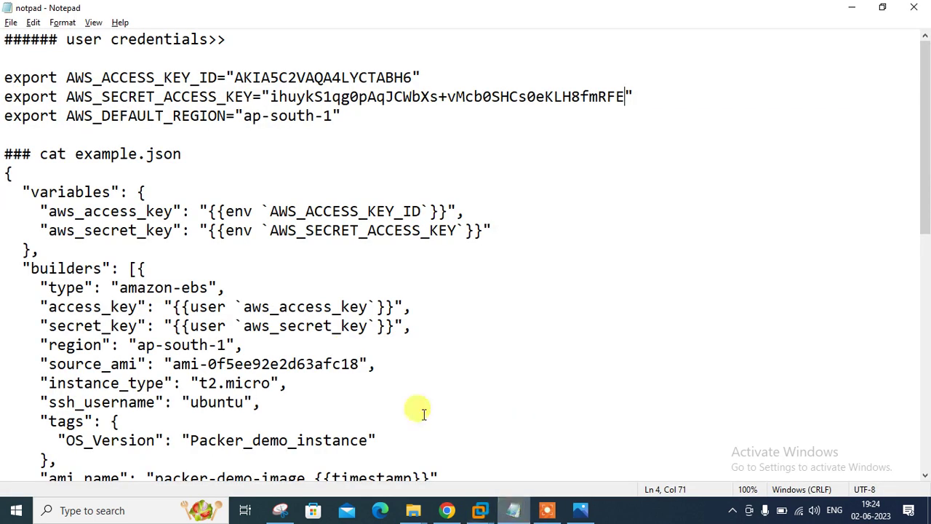
key("shift+Down")
key("shift+Down")
key("shift+Down")
key("shift+Down")
key("shift+Down")
key("shift+Down")
key("shift+Down")
key("shift+Down")
key("shift+Down")
key("shift+Down")
key("shift+Down")
key("shift+Down")
key("shift+Down")
key("shift+Down")
key("shift+Down")
key("shift+Down")
key("shift+Down")
key("shift+Down")
key("shift+Down")
key("shift+Down")
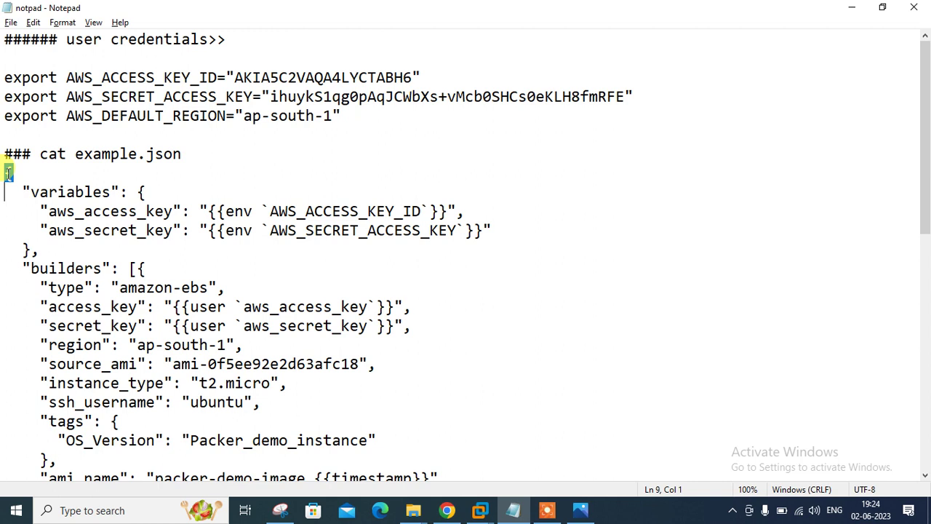
key("shift+Down")
key("shift+Down")
key("shift+Down")
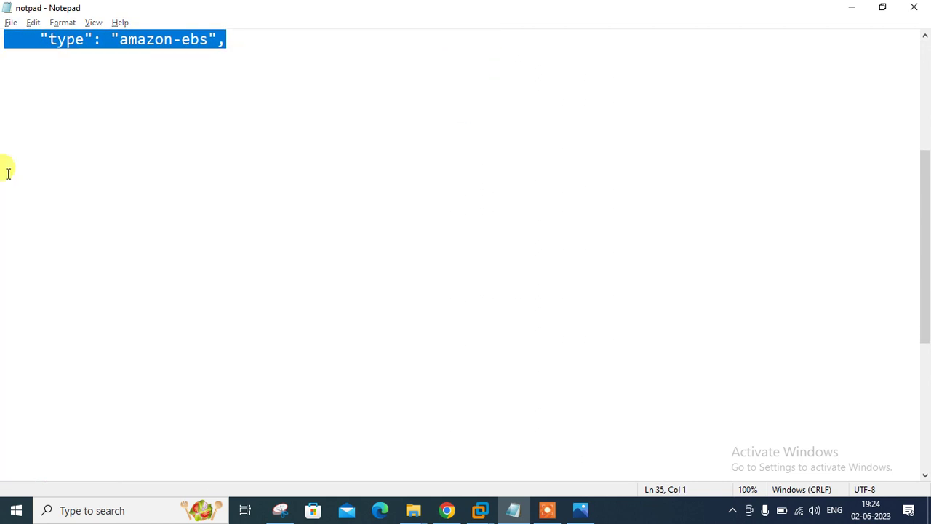
Back in the virtual machine's terminal, open example.json in vim, paste the copied Packer template and save the file
key("alt+Tab")
key("Return")
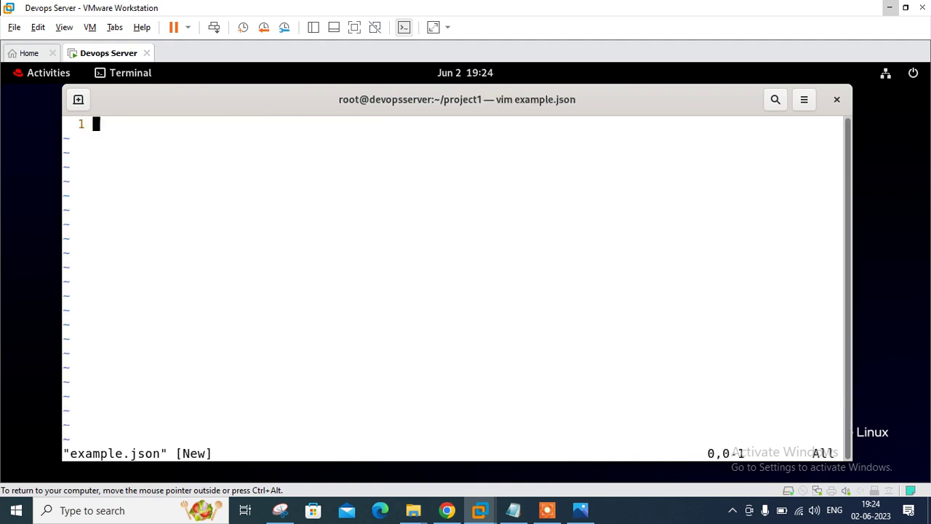
right_click(321, 260)
left_click(350, 313)
key("Escape")
type(":wq")
key("Return")
Reopen example.json in vim and go to its first line
key("Up")
key("Return")
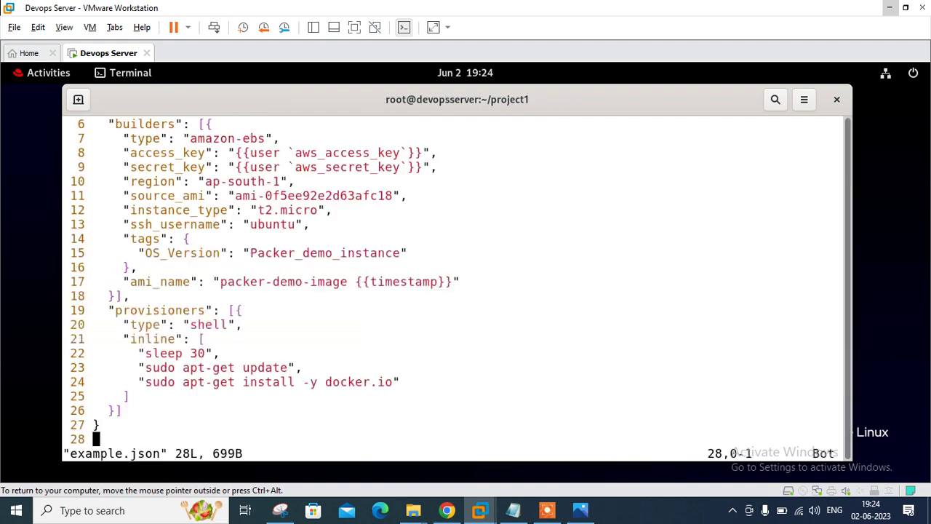
key("Up")
key("g")
key("g")
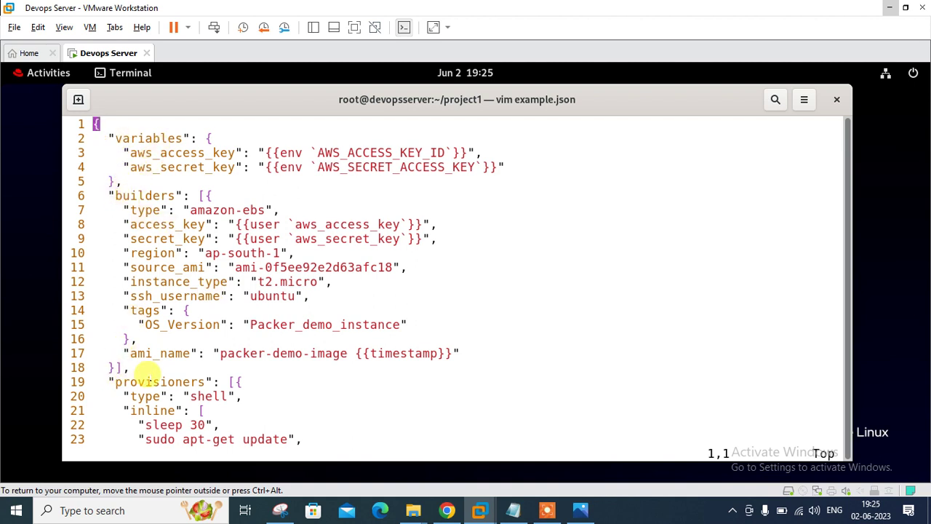
Examine the aws_access_key and aws_secret_key variables in example.json and compare their environment names with the export lines in Notepad
left_click_drag(114, 137, 161, 136)
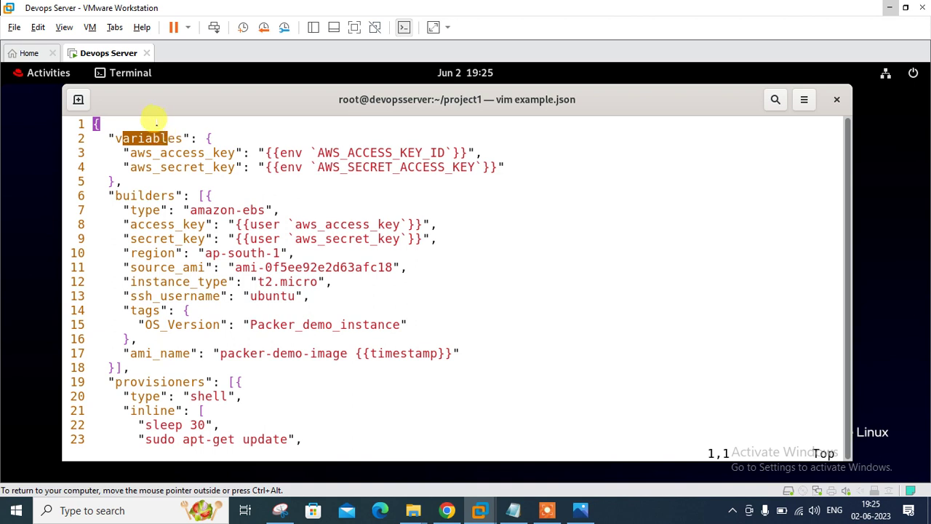
left_click_drag(130, 152, 234, 153)
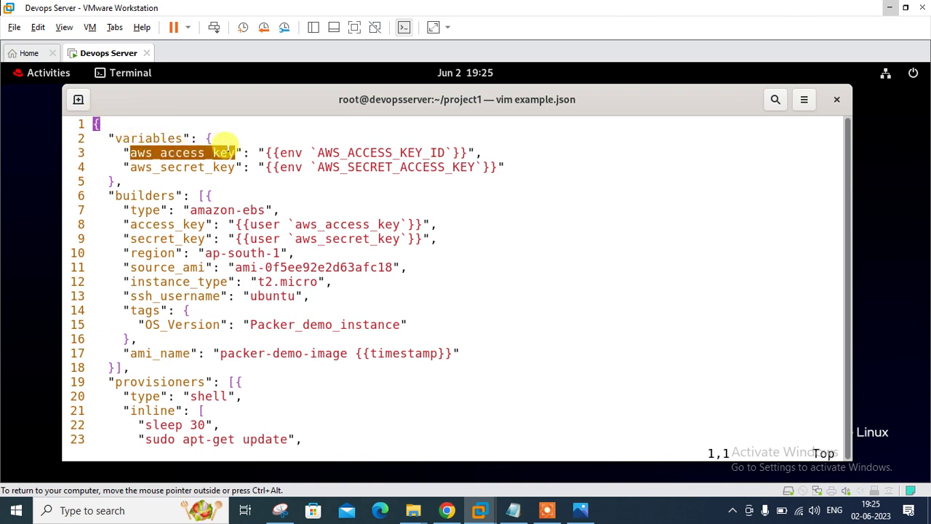
left_click_drag(153, 166, 205, 167)
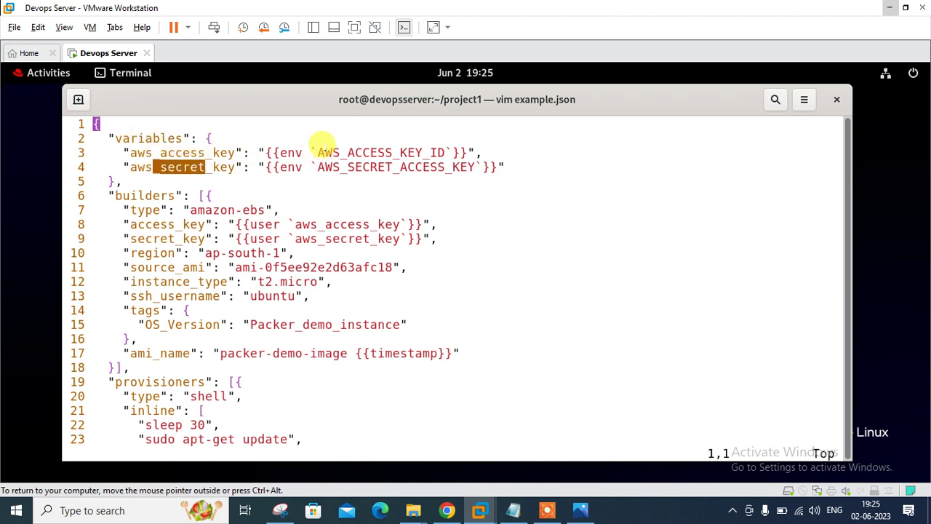
left_click_drag(323, 153, 469, 153)
left_click_drag(377, 166, 439, 167)
left_click(513, 512)
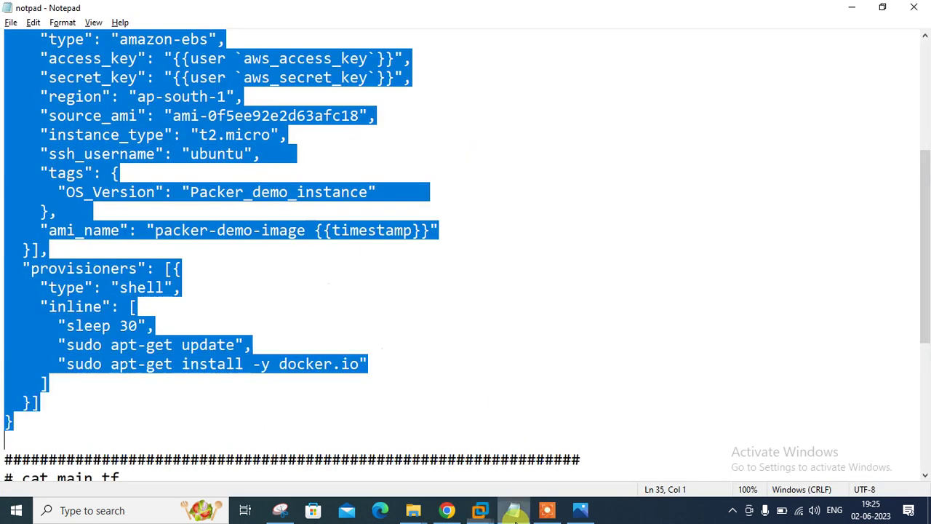
left_click(296, 277)
scroll(294, 282, "up", 5)
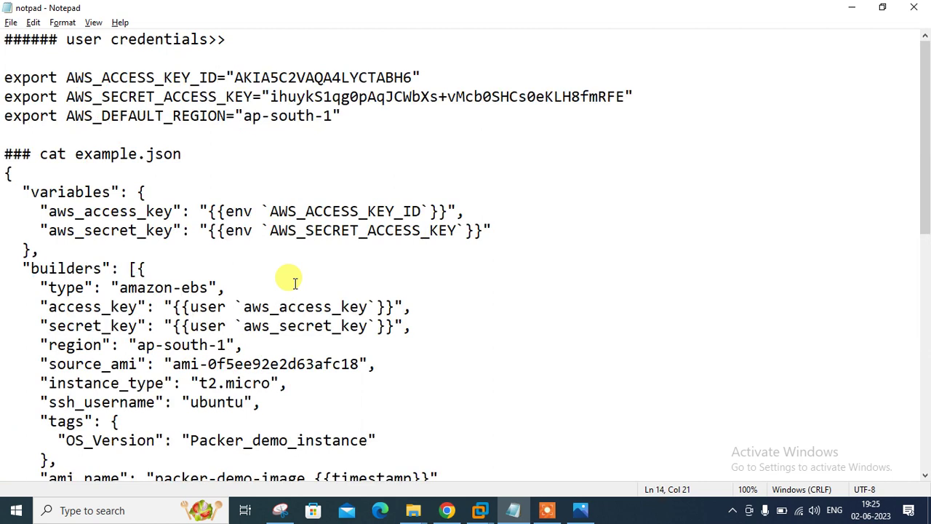
left_click_drag(66, 77, 208, 77)
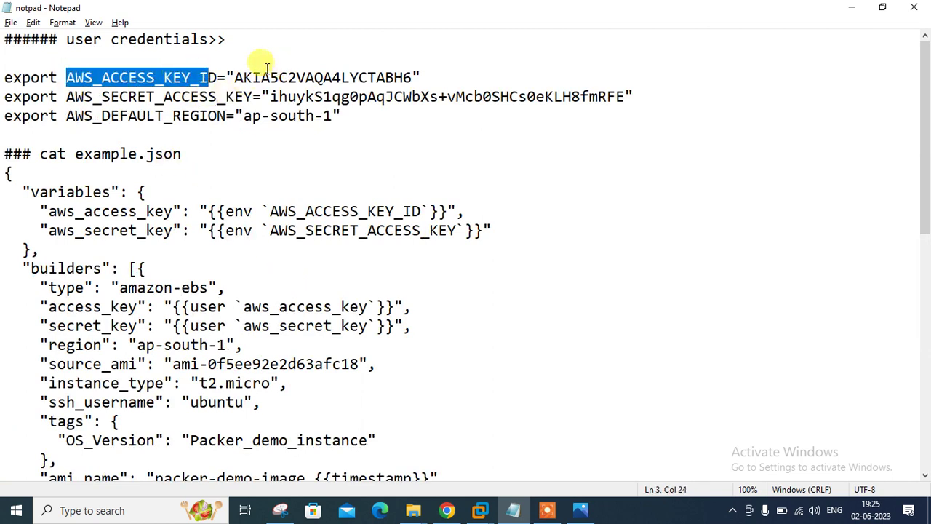
key("alt+Tab")
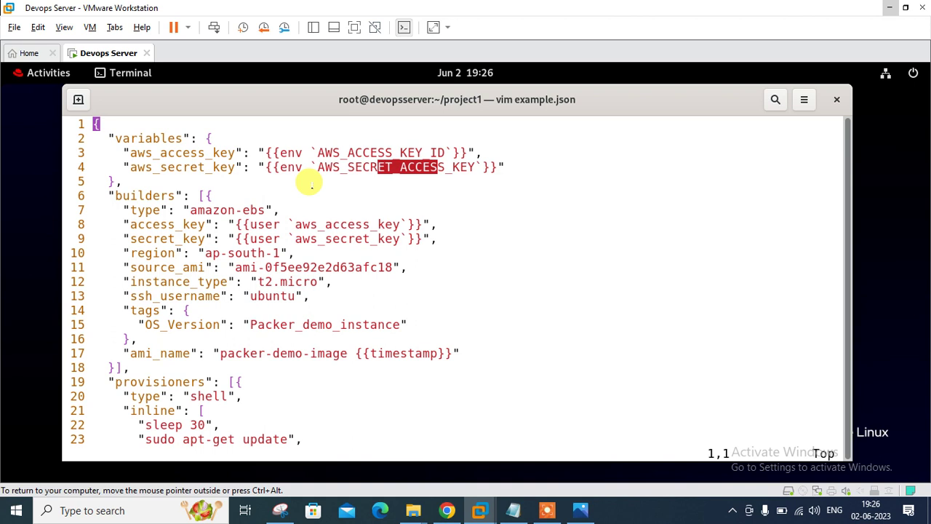
Examine the builders block of example.json: type, keys, region, source AMI, instance type, SSH username, OS_Version tag and AMI name
left_click(178, 217)
key("j")
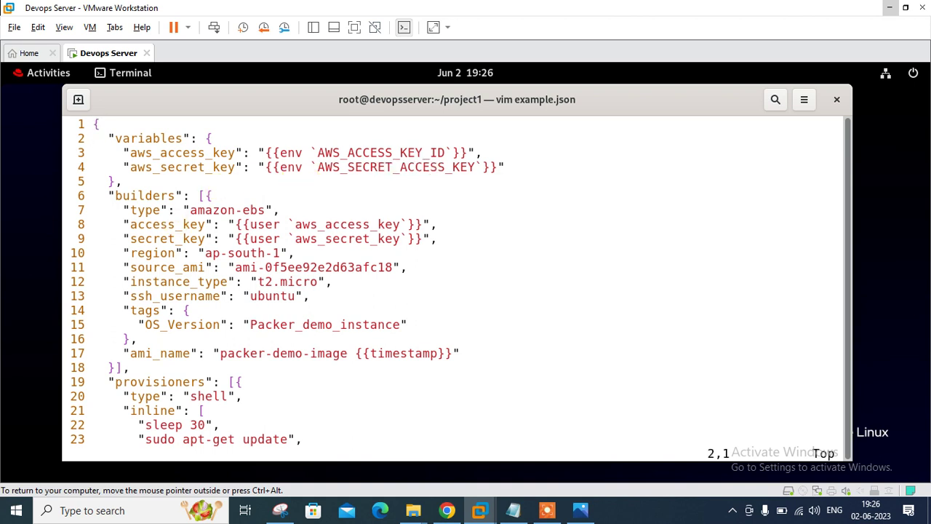
left_click_drag(109, 195, 135, 282)
left_click(138, 282)
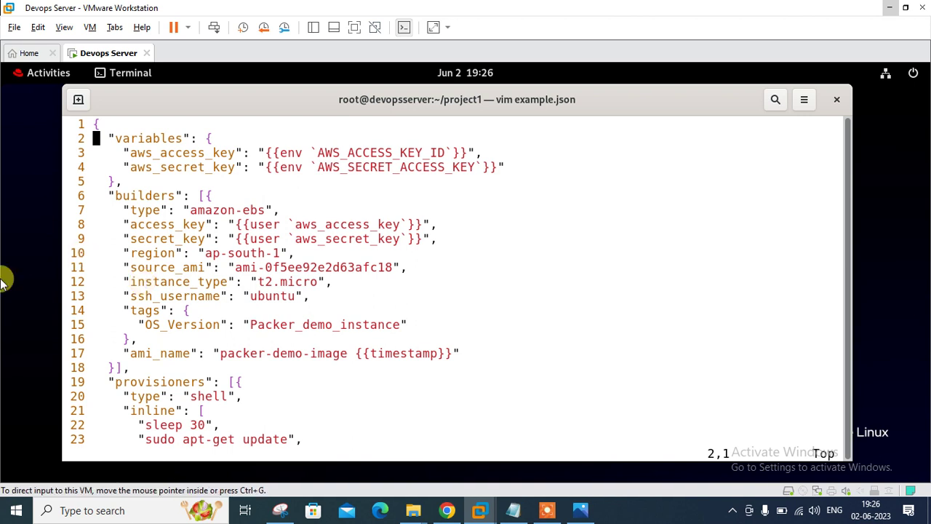
left_click_drag(146, 208, 161, 205)
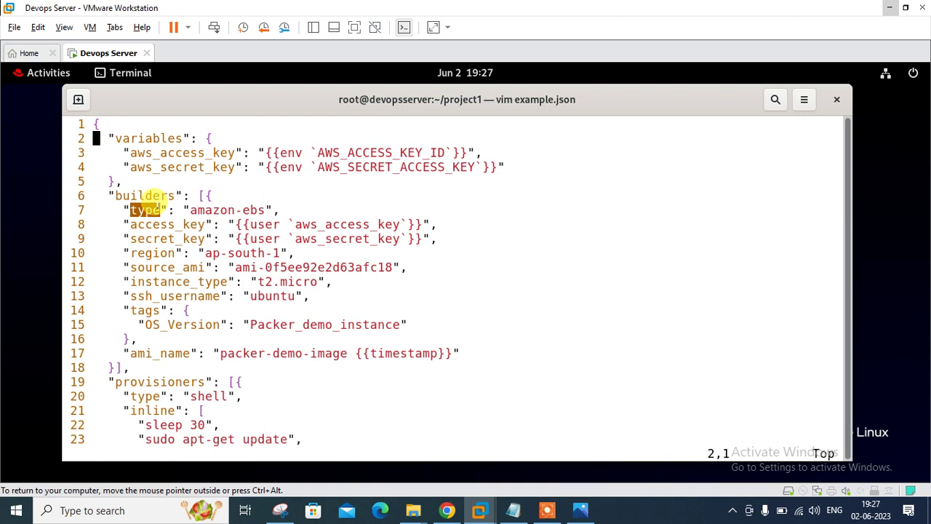
left_click_drag(131, 222, 178, 237)
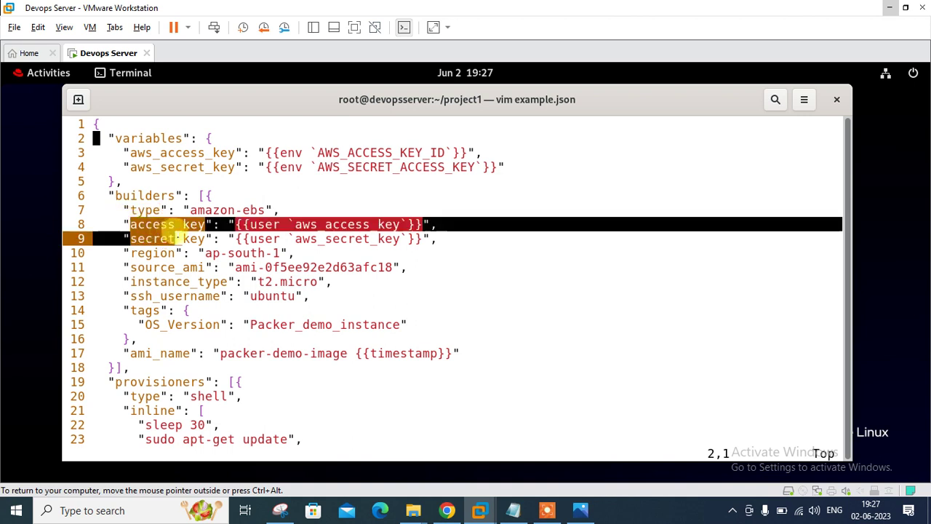
left_click(198, 232)
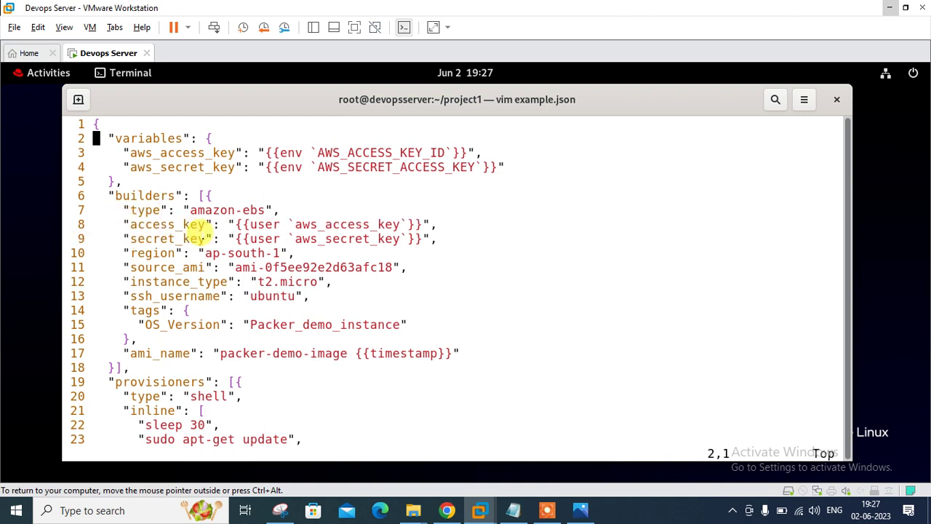
double_click(157, 251)
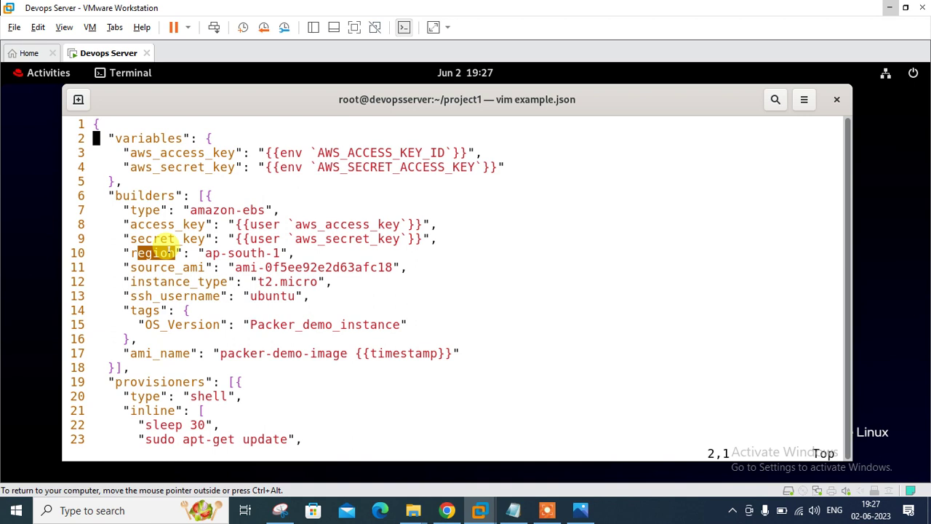
left_click_drag(129, 267, 202, 267)
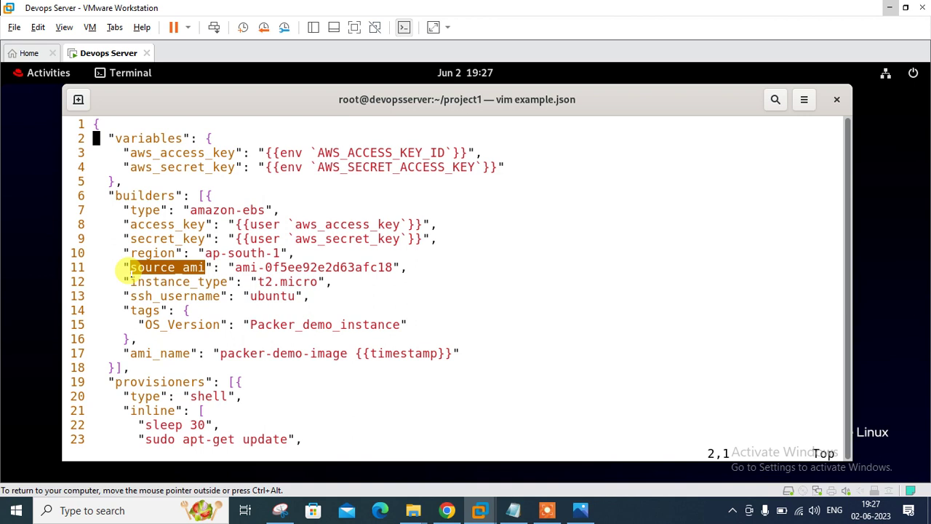
left_click_drag(136, 282, 227, 281)
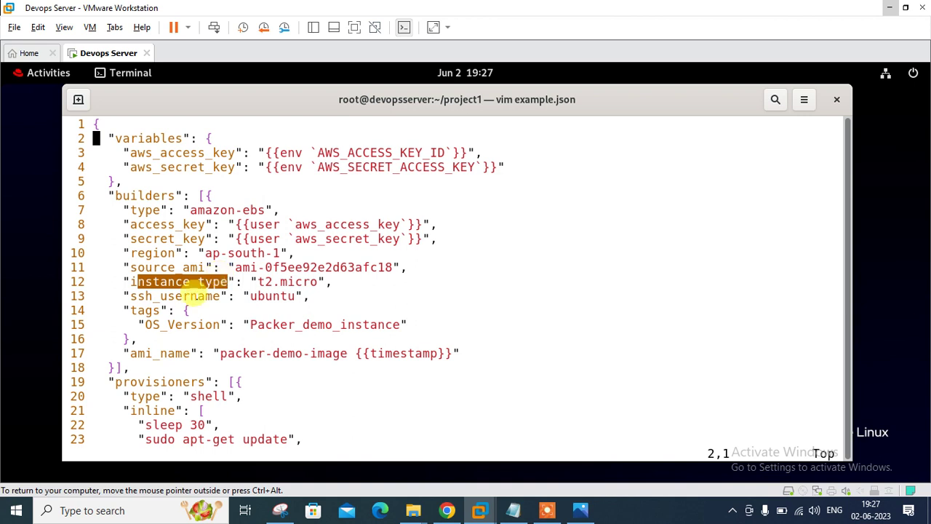
left_click_drag(175, 297, 215, 296)
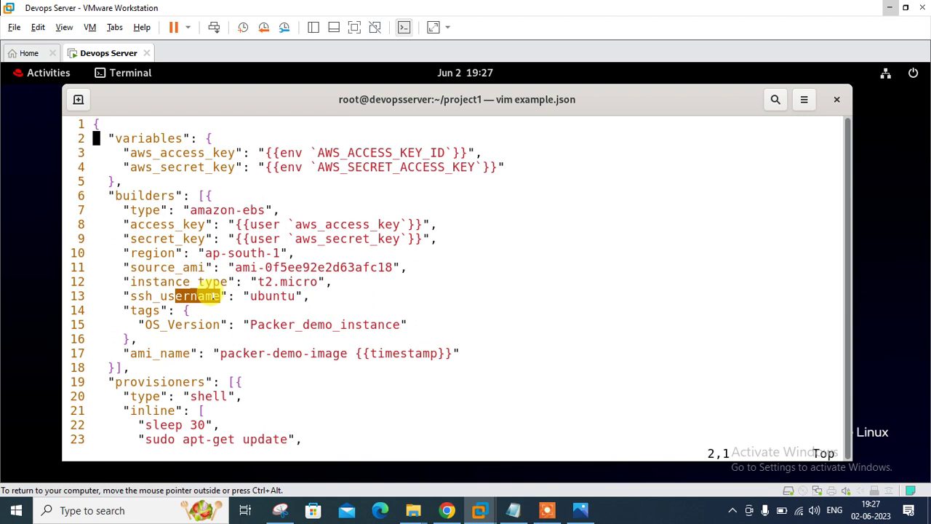
left_click_drag(153, 325, 212, 324)
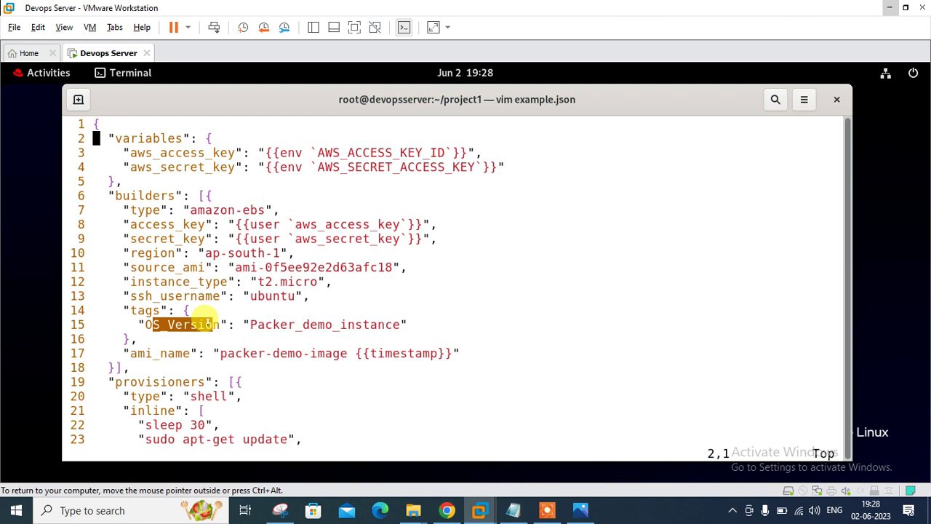
left_click_drag(233, 353, 342, 354)
left_click(349, 353)
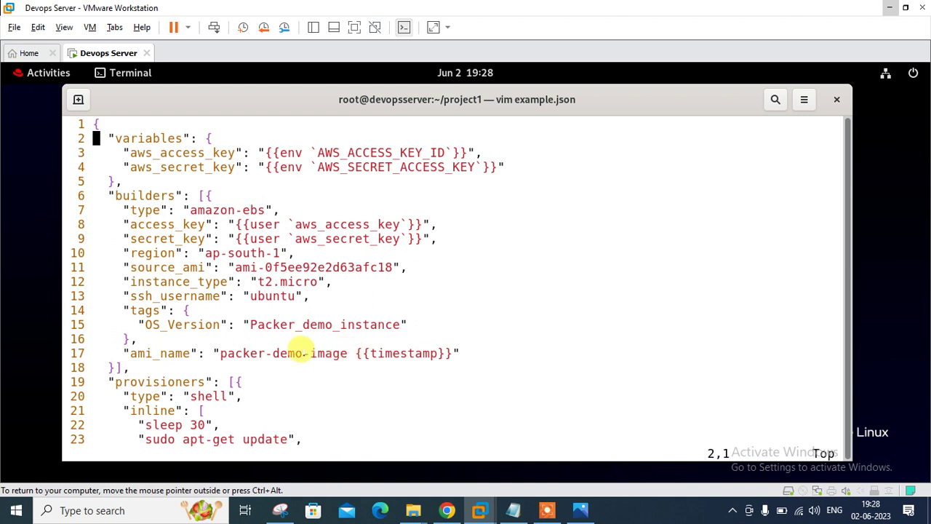
Examine the rest of example.json down to the shell provisioner's inline commands, including sleep 30 and the docker.io install, and save and exit vim
key("Down")
key("Down")
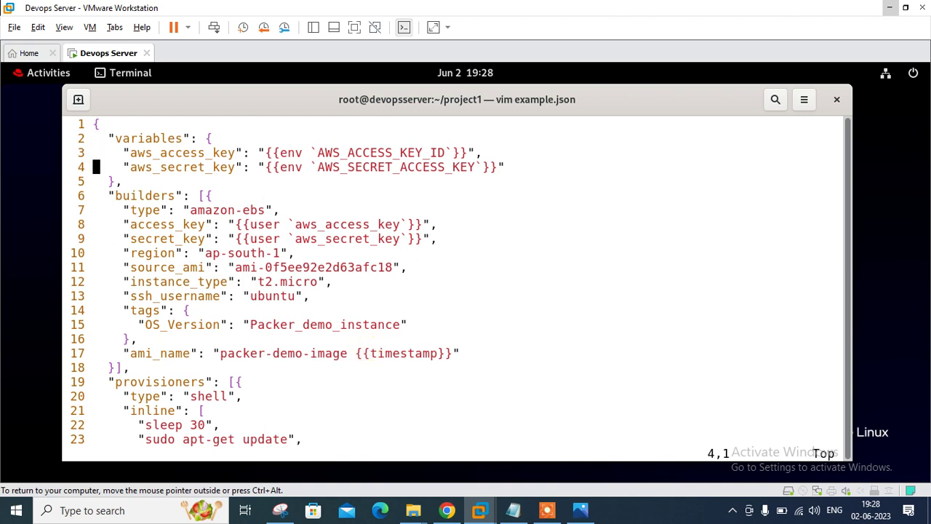
key("Down")
key("Down")
key("Down")
key("Down")
key("Down")
key("Down")
key("Down")
key("Down")
key("Down")
key("Down")
key("Down")
key("Down")
key("Down")
key("Down")
key("Down")
key("Down")
key("Down")
key("Down")
key("Down")
key("Down")
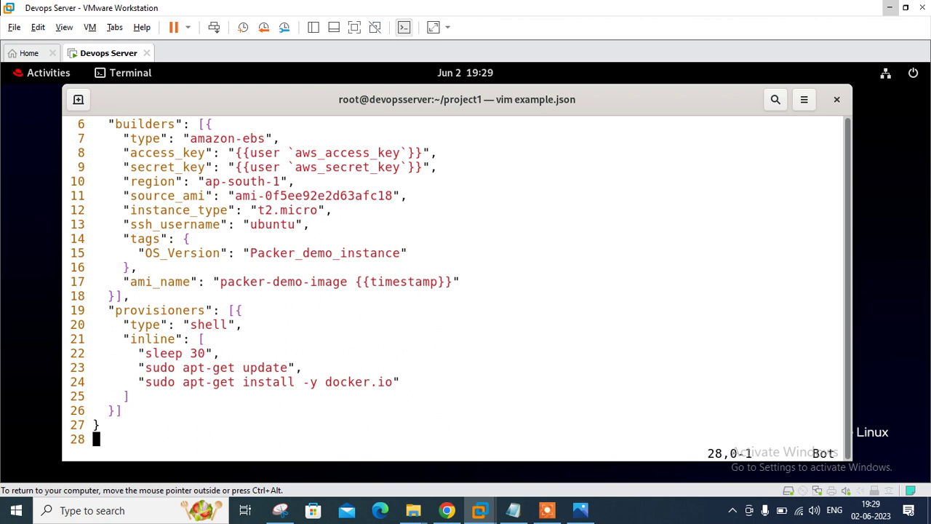
left_click_drag(168, 353, 203, 351)
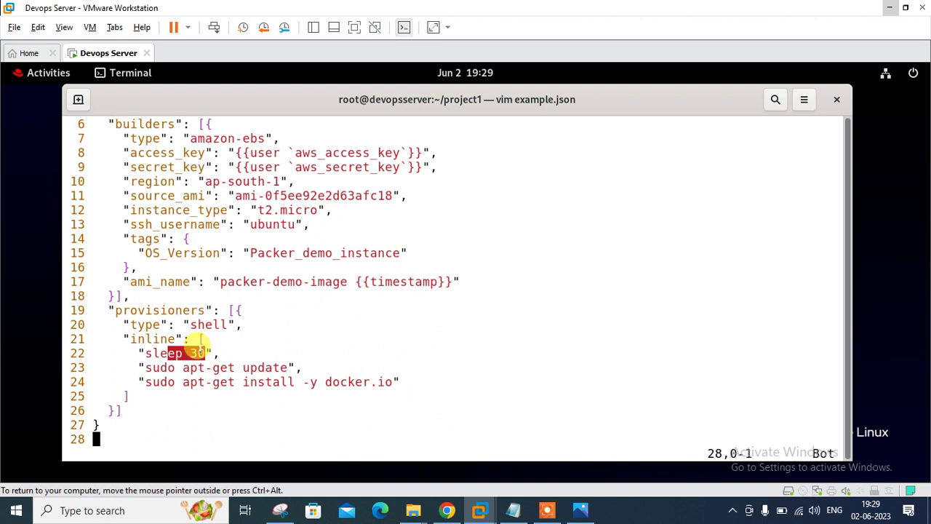
left_click_drag(265, 382, 324, 384)
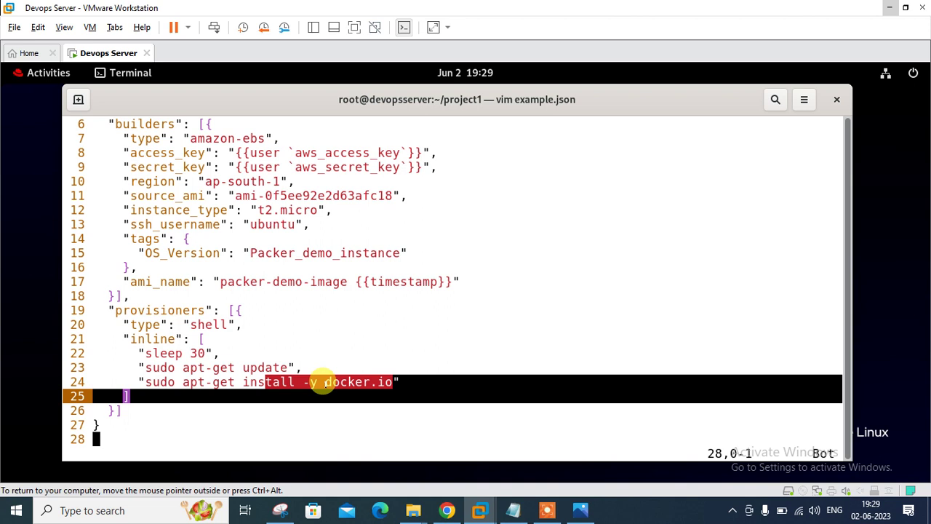
type(":wq")
key("Return")
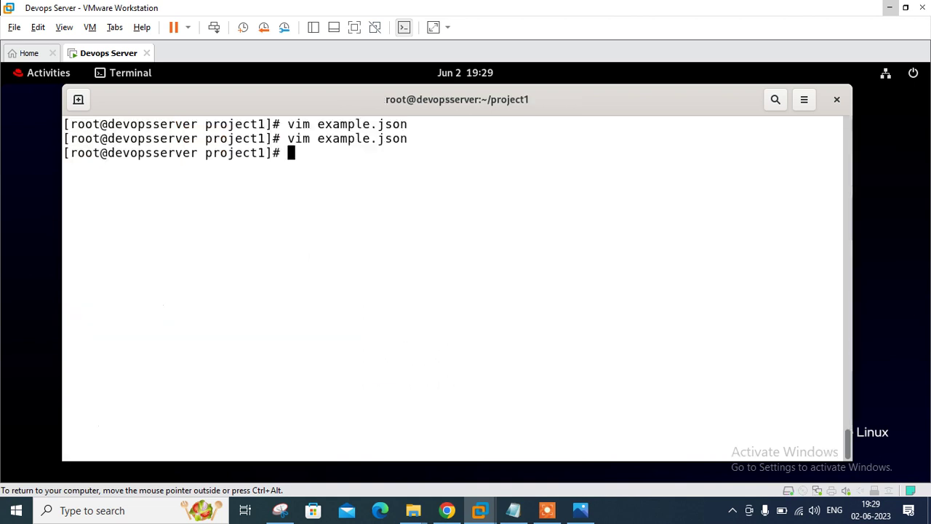
Validate the template by running packer validate example.json
type("packer ")
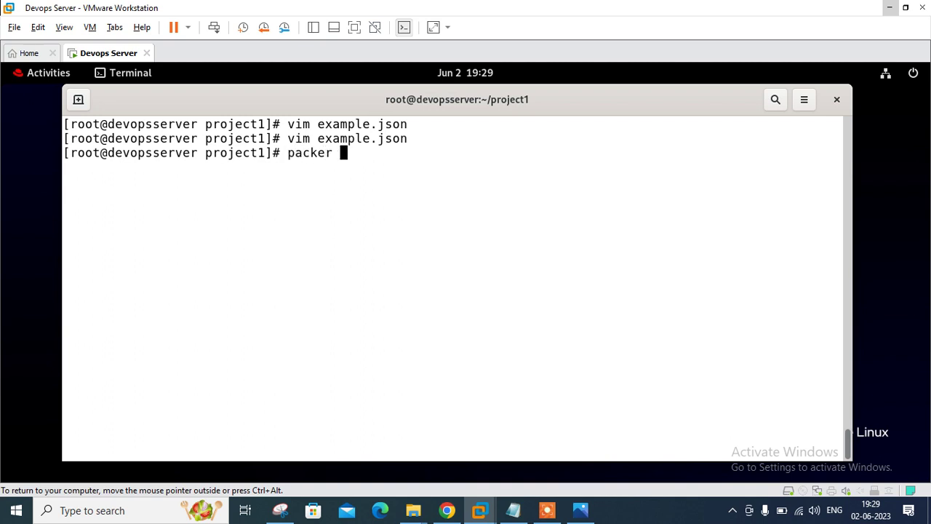
type("validate ex")
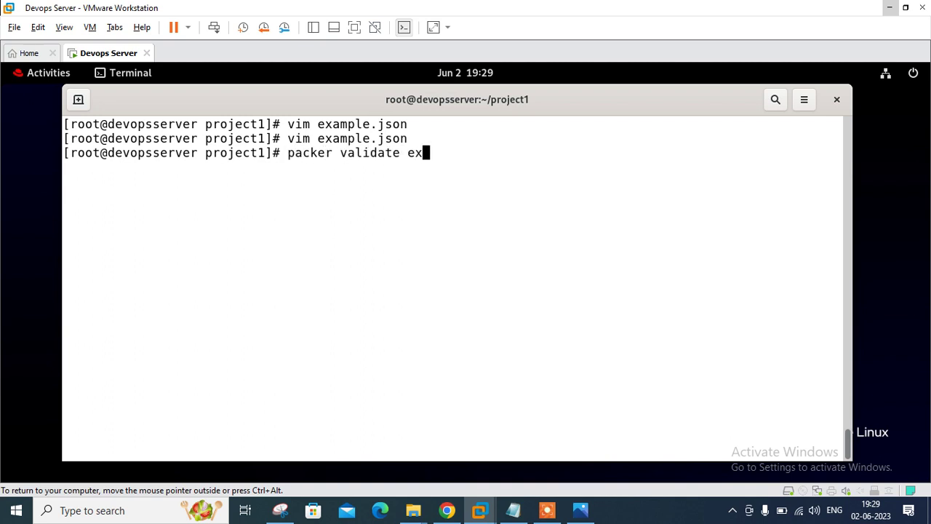
key("Tab")
key("Return")
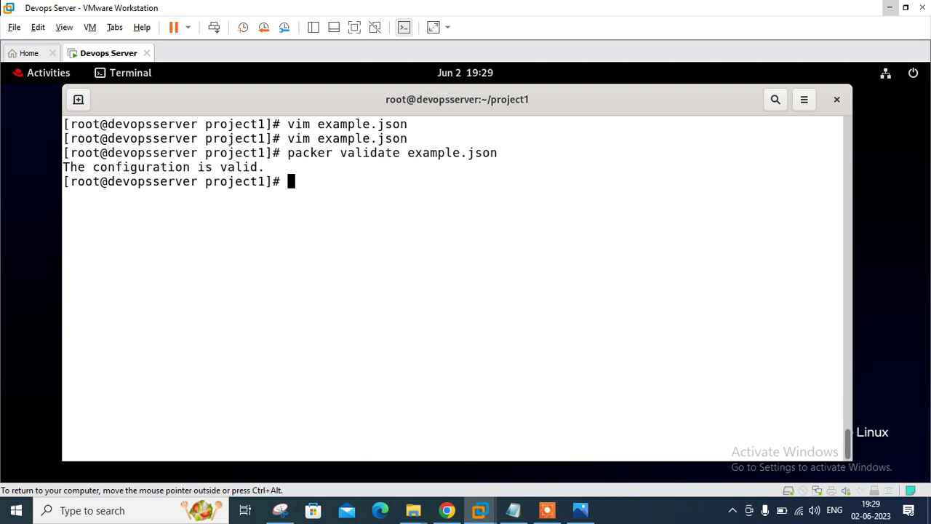
Open /root/.bashrc in vim and add a new line in insert mode at the end of the file
type("vim /root/.")
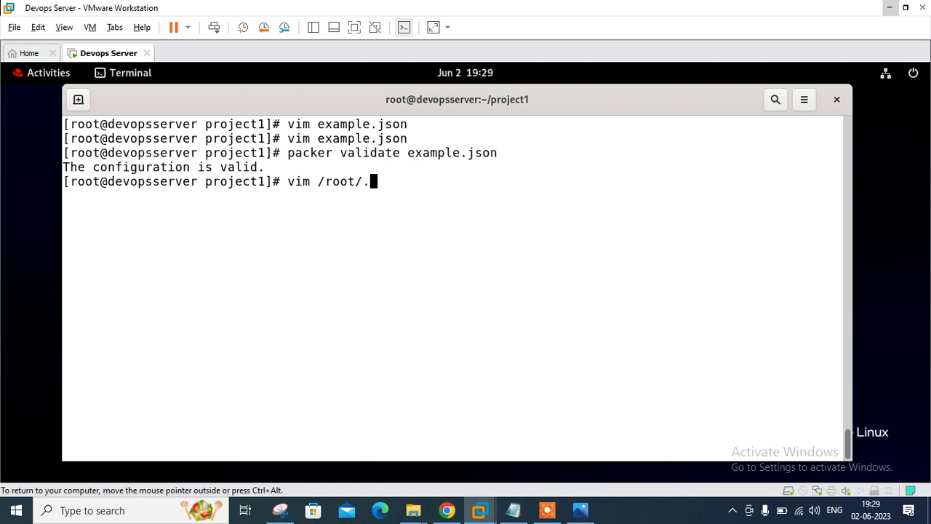
type("bashrc")
key("Return")
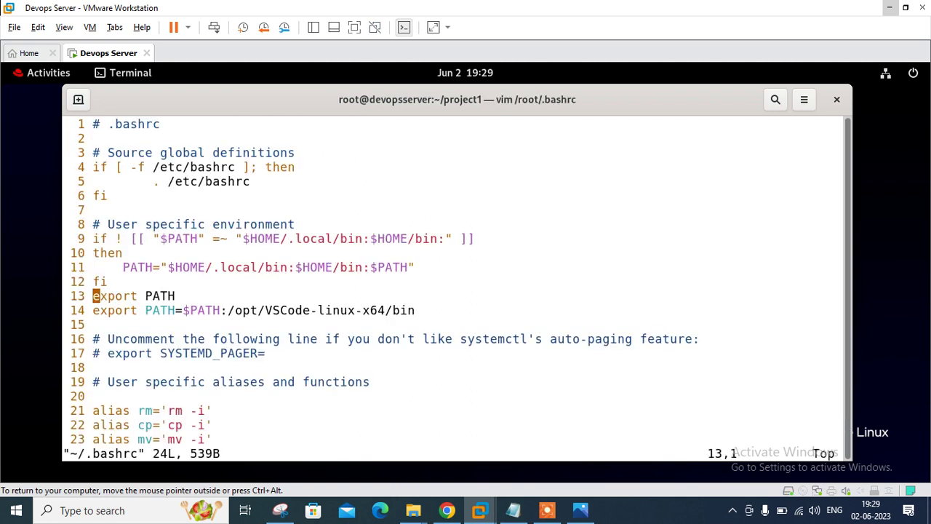
key("shift+g")
key("o")
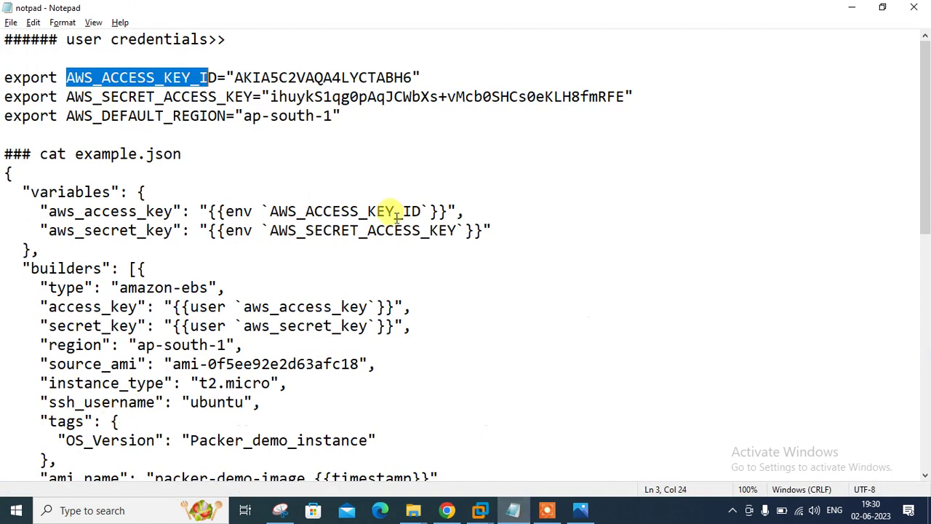
Copy the AWS access key ID, secret access key and default region export lines from Notepad, paste them at the end of .bashrc and save
left_click(512, 510)
left_click_drag(357, 116, 3, 77)
key("ctrl+c")
key("alt+Tab")
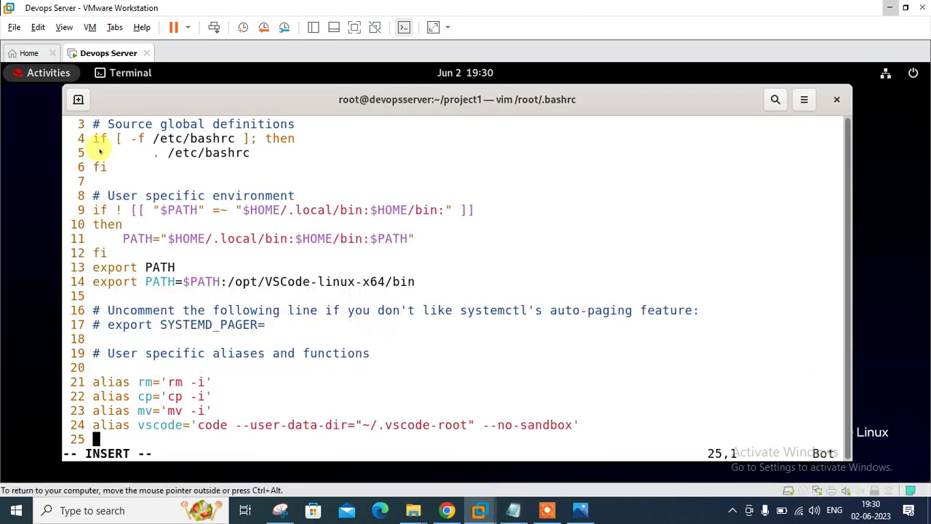
right_click(197, 267)
left_click(230, 314)
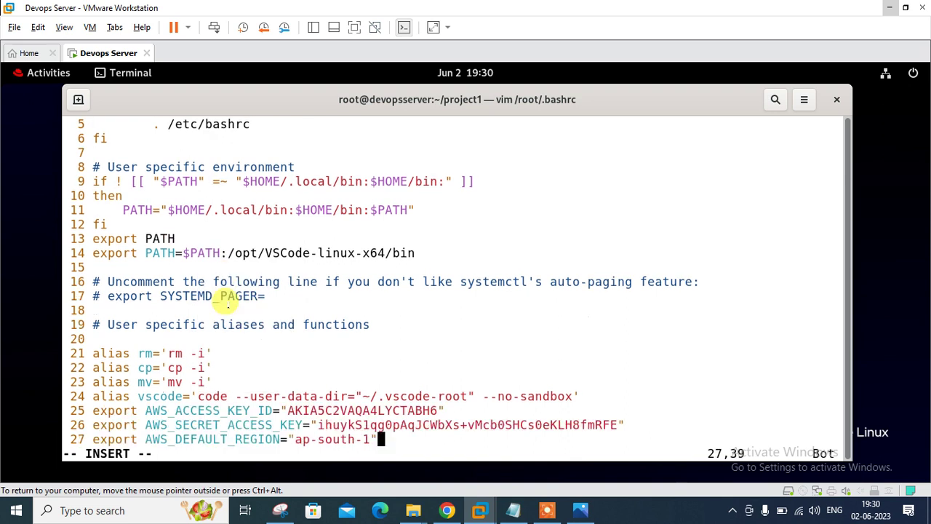
key("Escape")
type(":wq")
key("Return")
Reload the shell configuration by running source /root/.bashrc
key("Up")
key("Home")
key("Delete")
key("Delete")
key("Delete")
type("source")
key("Return")
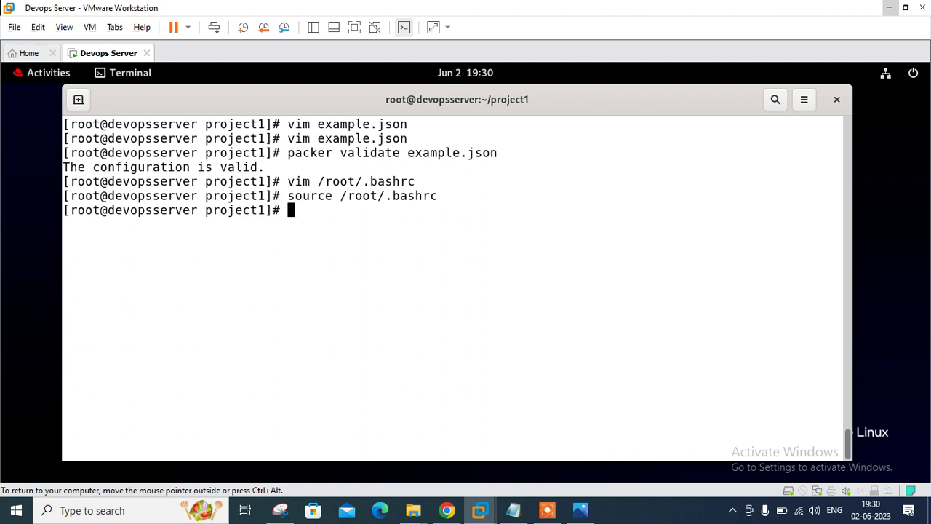
Start building the machine image by running packer build example.json
type("packer build ")
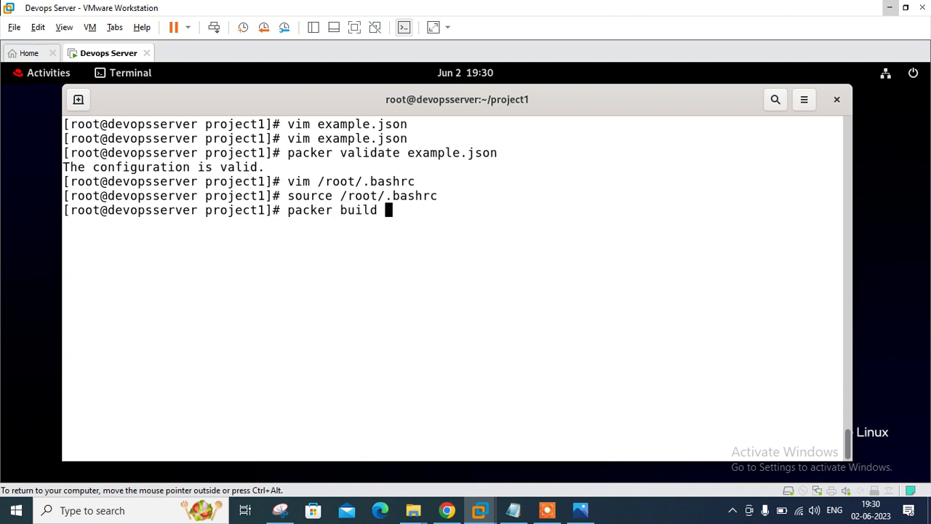
type("example.json")
key("Return")
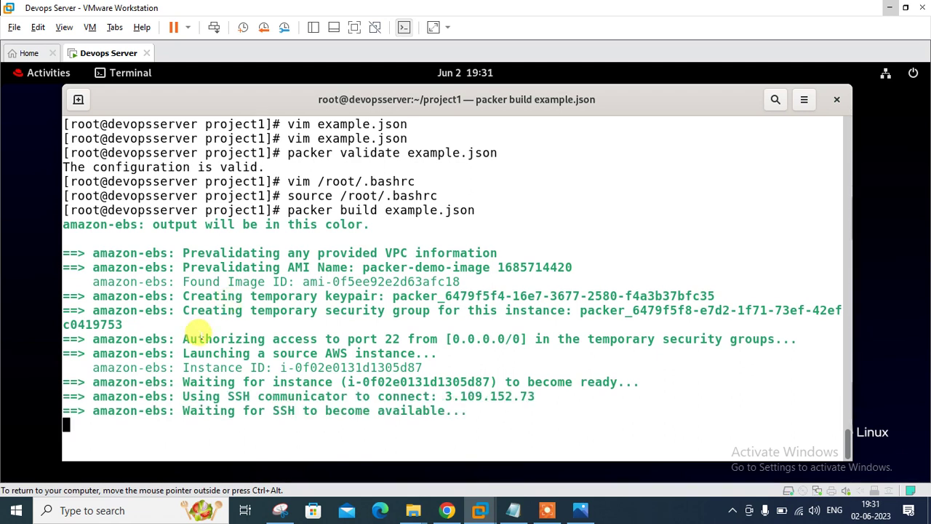
Examine the build output for the SSH connection, the docker group, and the AMI name with its source instance
left_click_drag(183, 397, 352, 439)
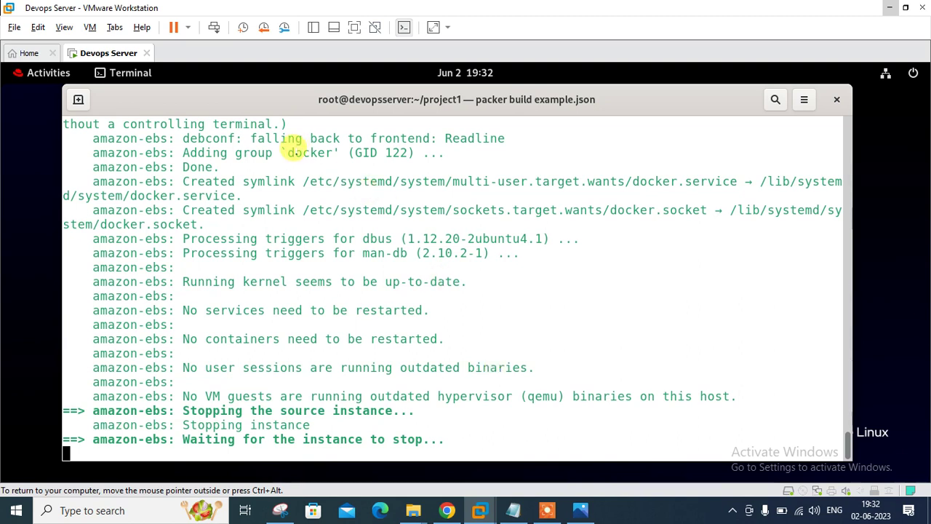
double_click(299, 152)
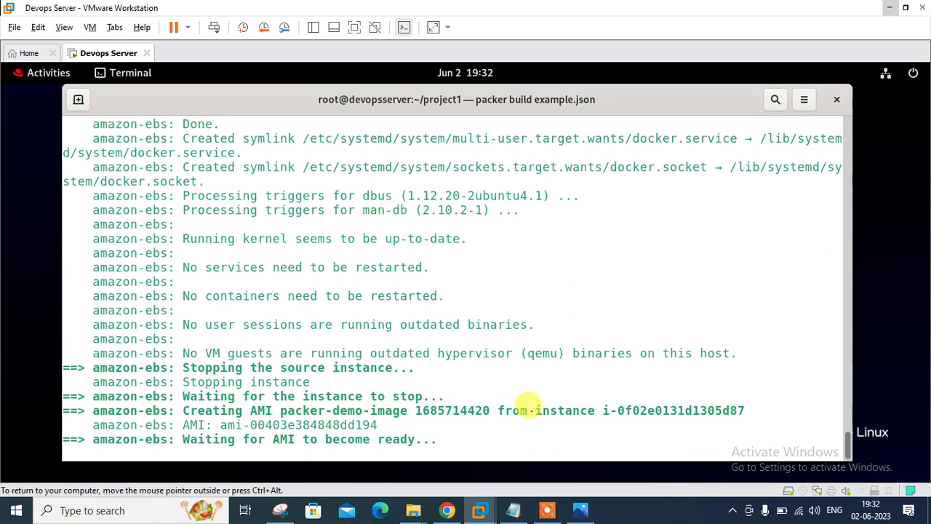
mouse_move(529, 400)
left_mouse_down()
mouse_move(736, 400)
mouse_move(538, 419)
mouse_move(522, 401)
left_mouse_up()
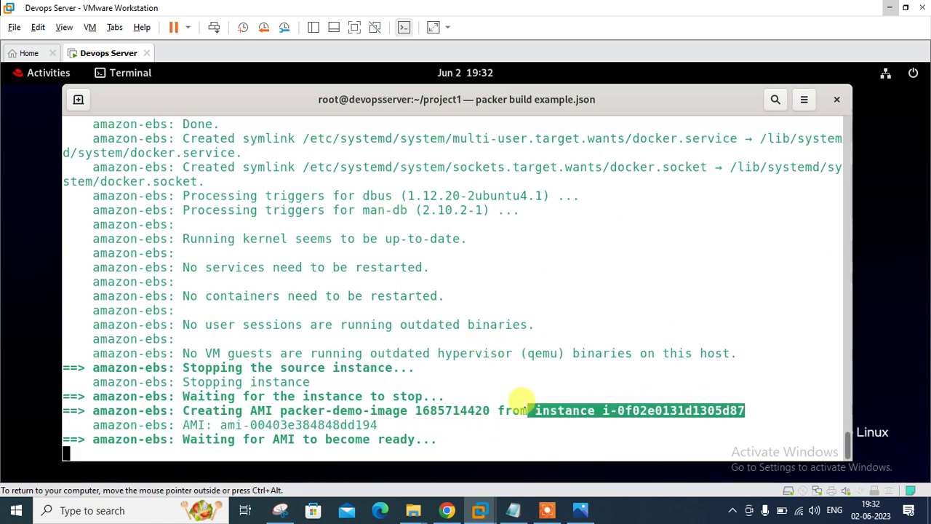
left_click_drag(280, 409, 495, 410)
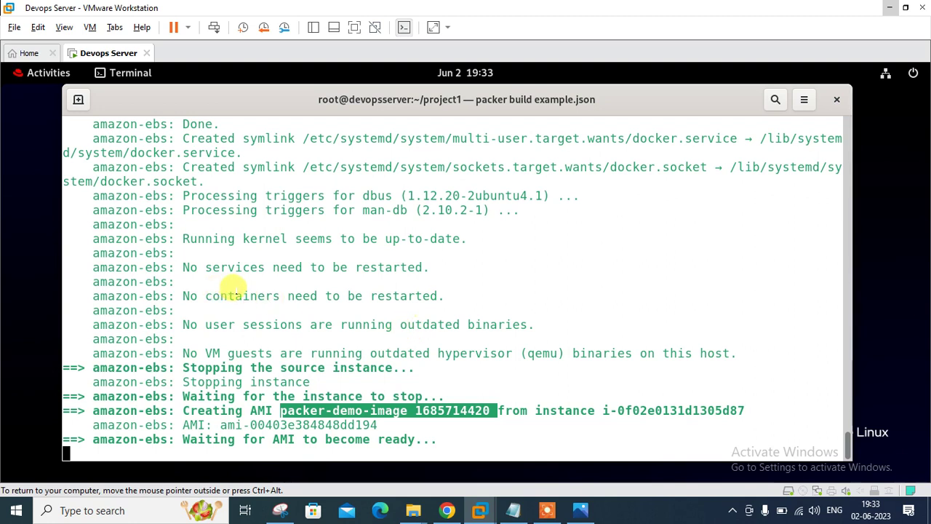
left_click(441, 300)
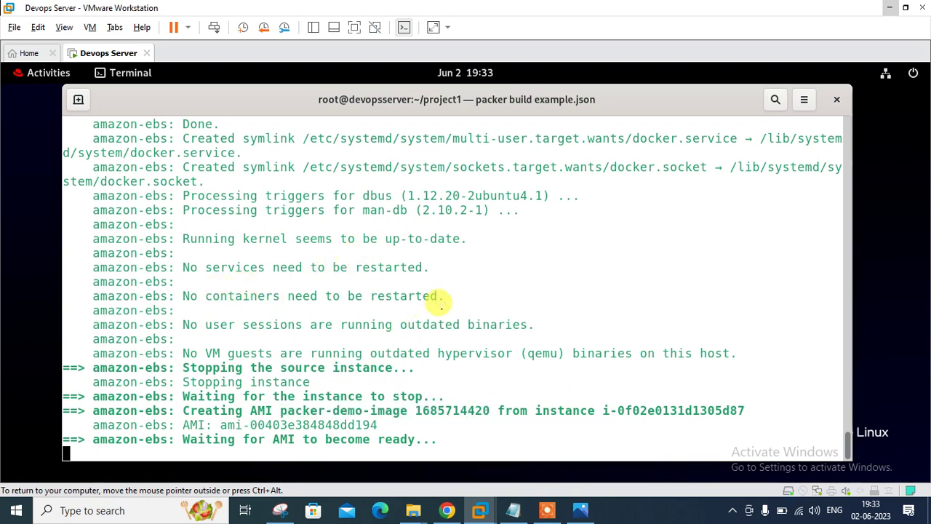
left_click_drag(499, 410, 566, 409)
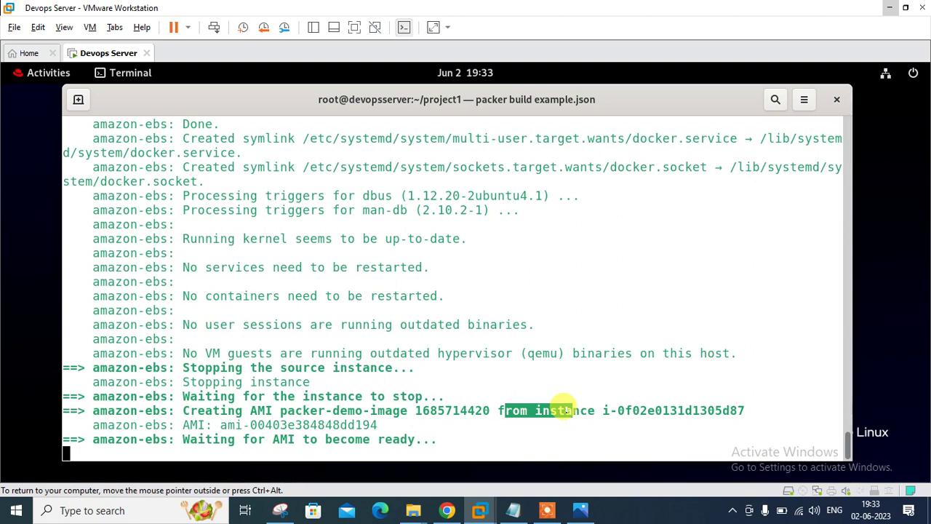
In Chrome, reload the EC2 console, open the list of owned AMIs, view the packer-demo-image details and check the build progress in the terminal
left_click(447, 510)
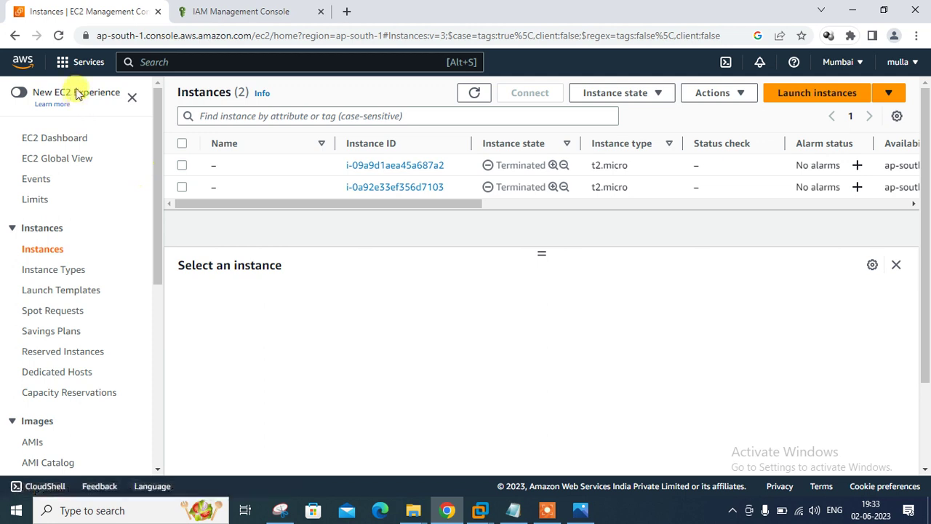
left_click(58, 35)
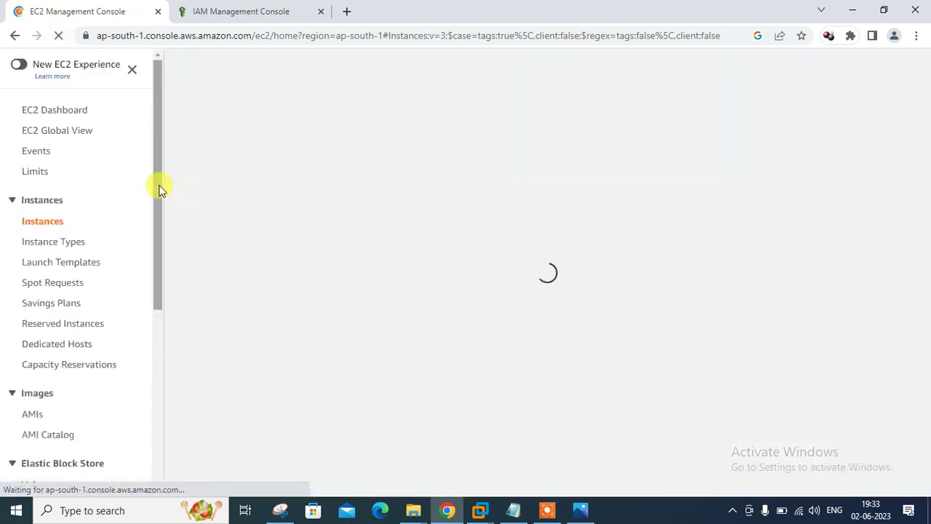
left_click_drag(159, 187, 154, 324)
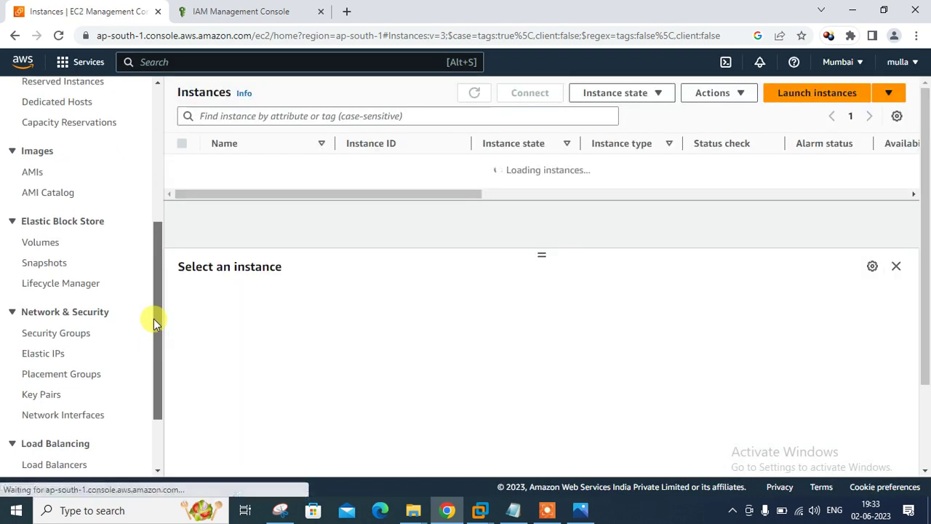
left_click(33, 174)
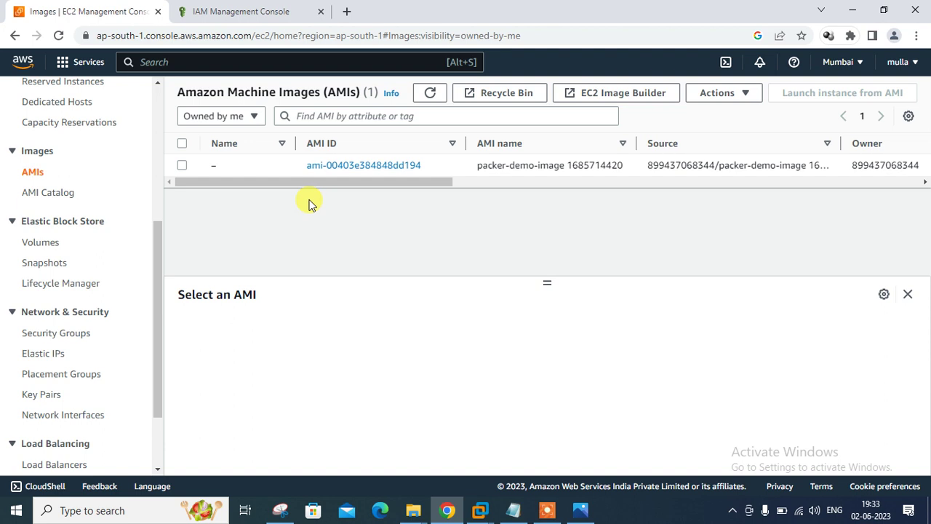
left_click_drag(479, 167, 571, 170)
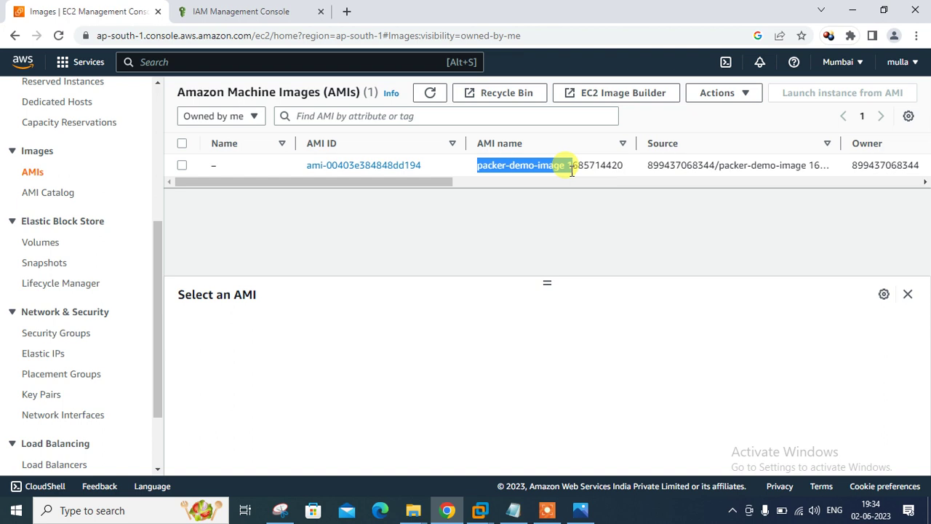
left_click_drag(571, 171, 573, 171)
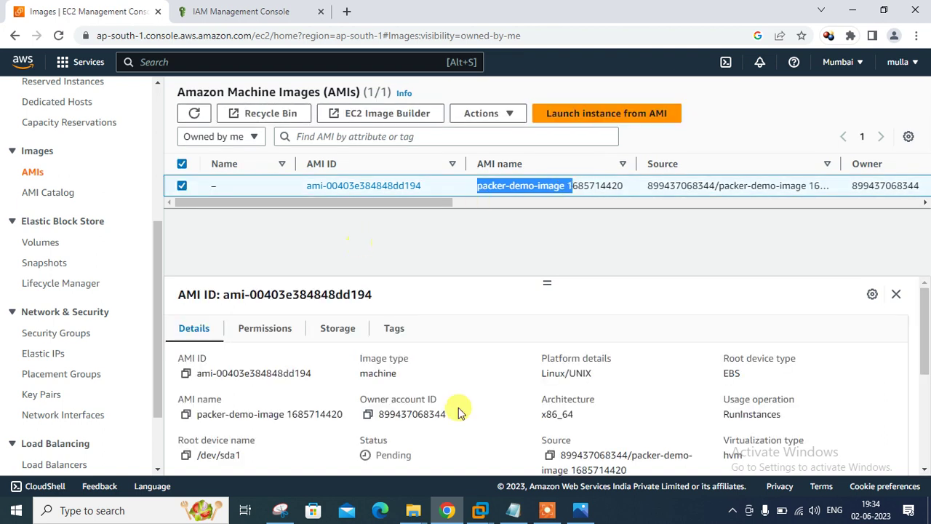
mouse_move(479, 510)
left_click(530, 438)
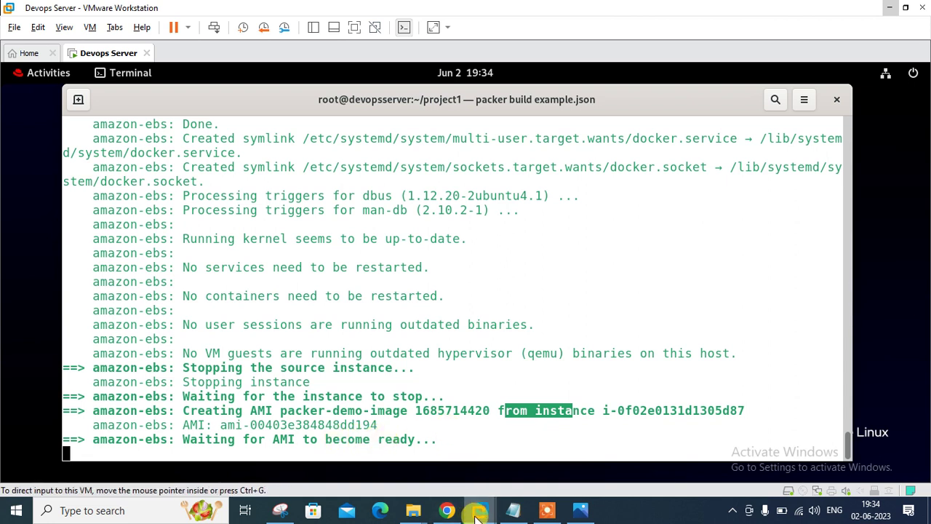
left_click(447, 510)
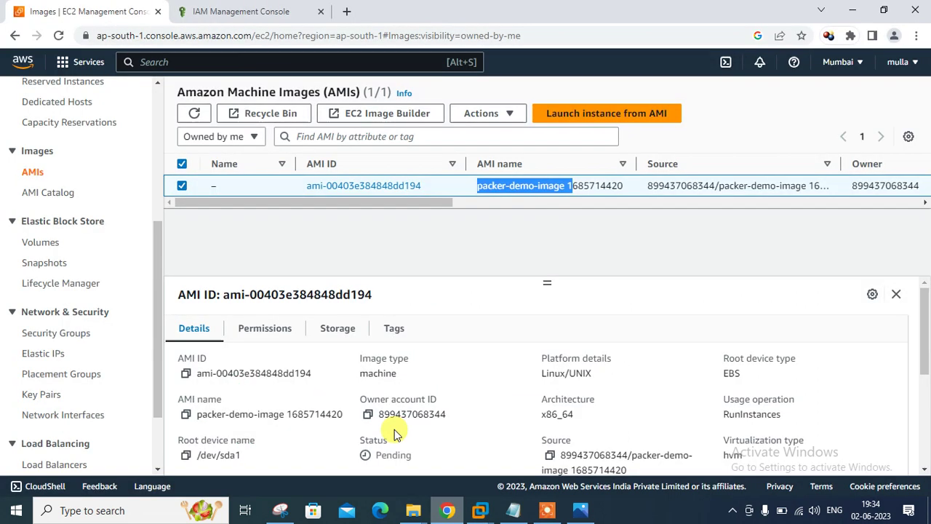
Open the EC2 Dashboard, refresh its resources and view the list of instances and their states
scroll(101, 122, "up", 4)
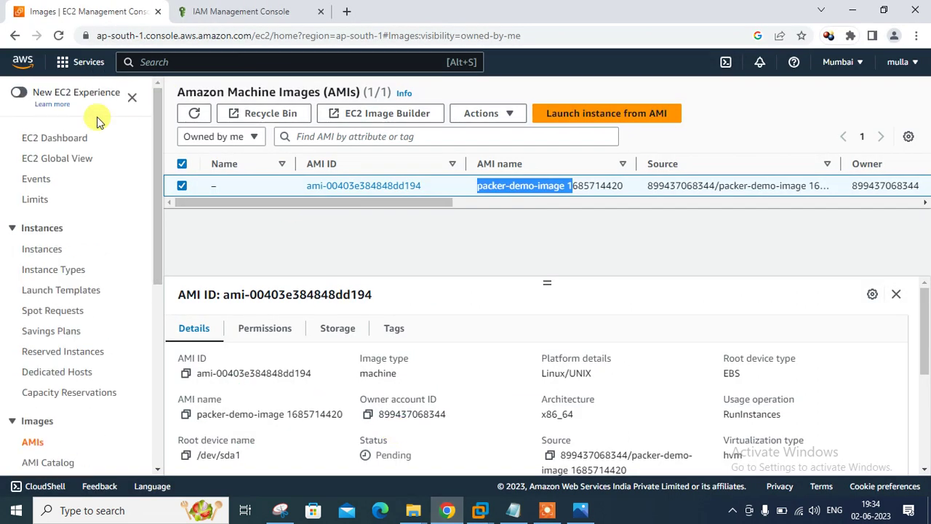
left_click(55, 138)
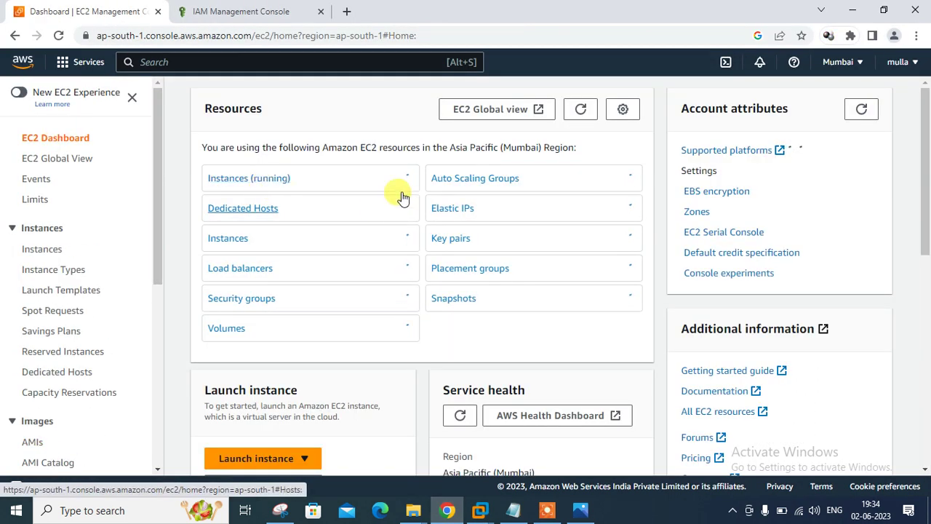
left_click(580, 109)
left_click(228, 240)
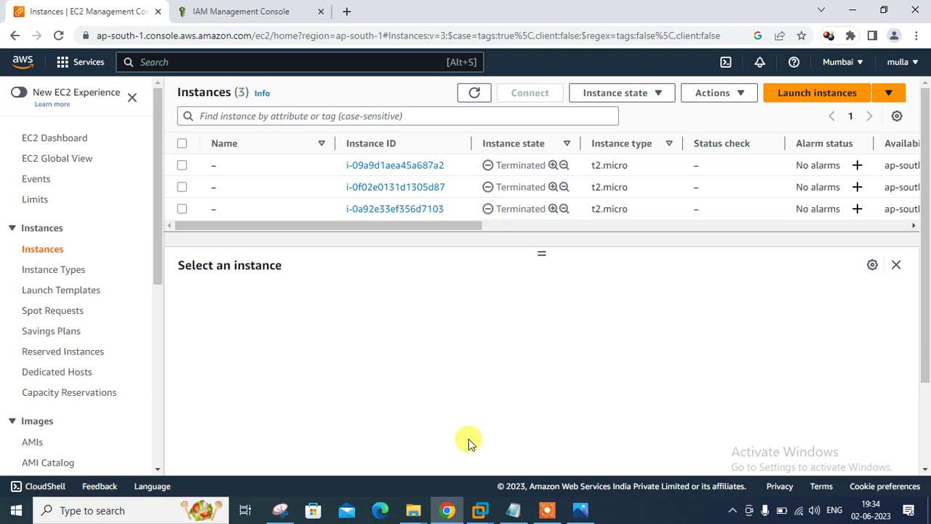
Switch back to the virtual machine's terminal and examine the OS_Version tag and the created AMI in the build output
left_click(448, 510)
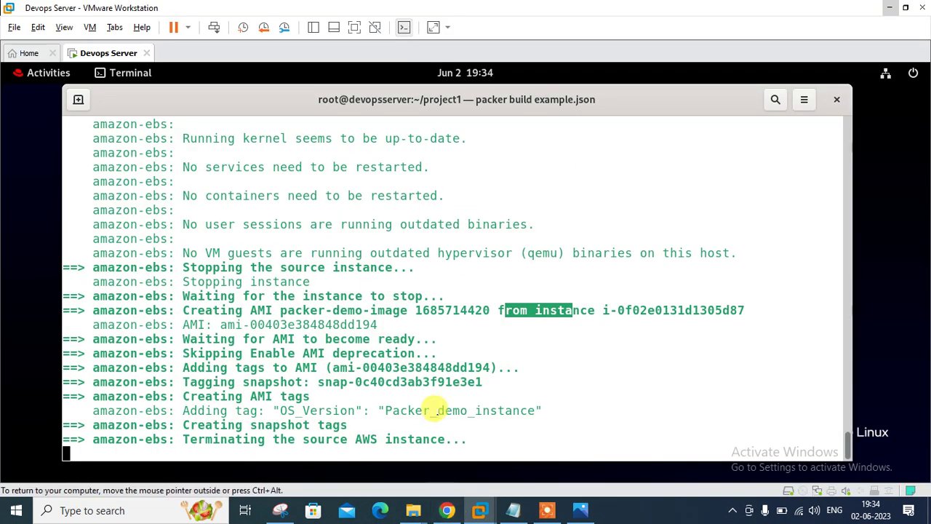
left_click_drag(274, 410, 474, 409)
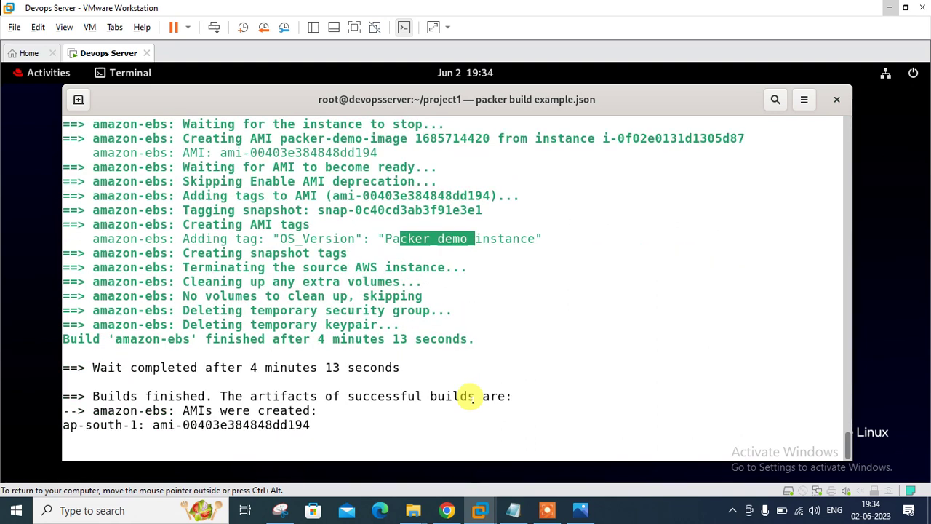
Examine the created AMI's ID in the build output and compare it with the owned AMIs list in the EC2 console in Chrome
left_click_drag(145, 425, 289, 424)
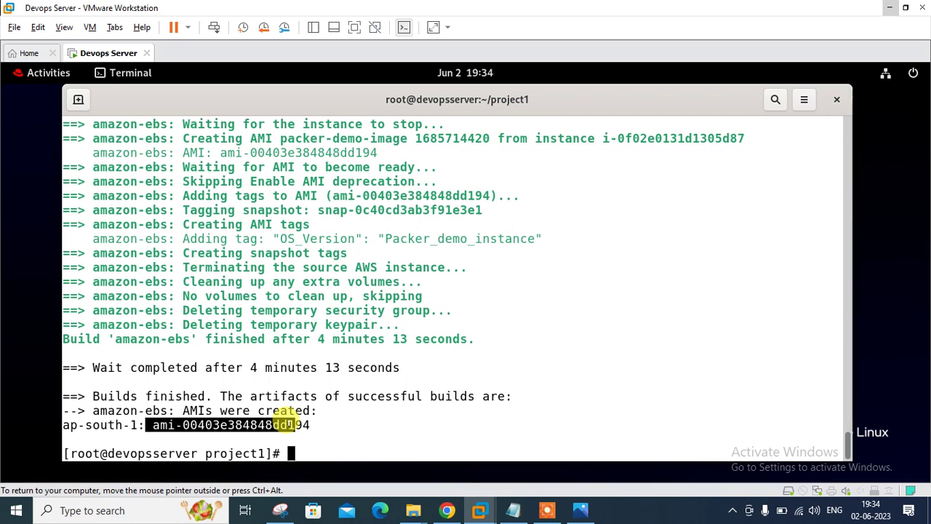
left_click(449, 511)
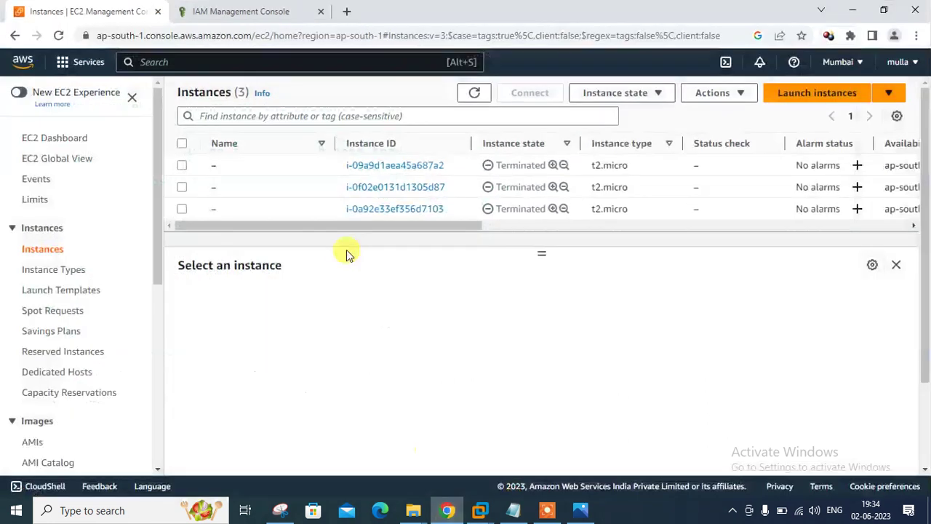
left_click(32, 444)
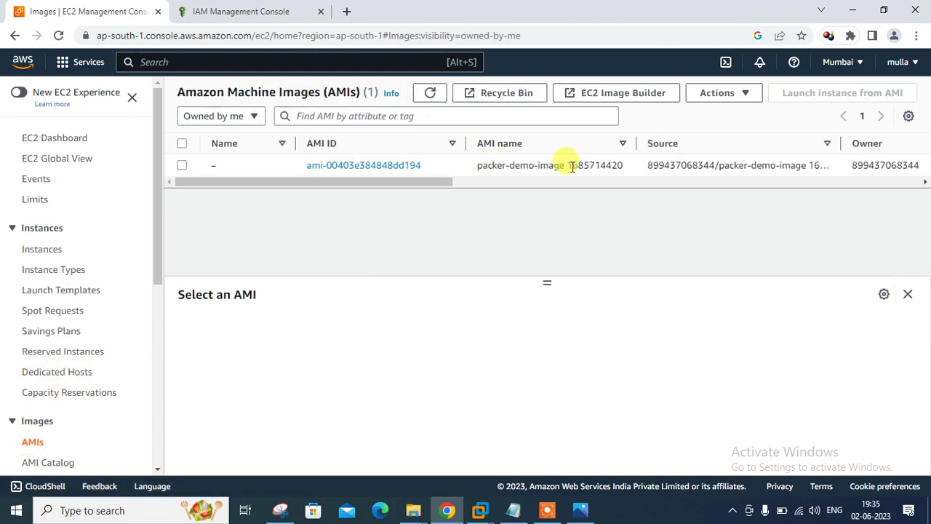
Switch back to the virtual machine's terminal and open a new file named main.tf in Vim
key("alt+Tab")
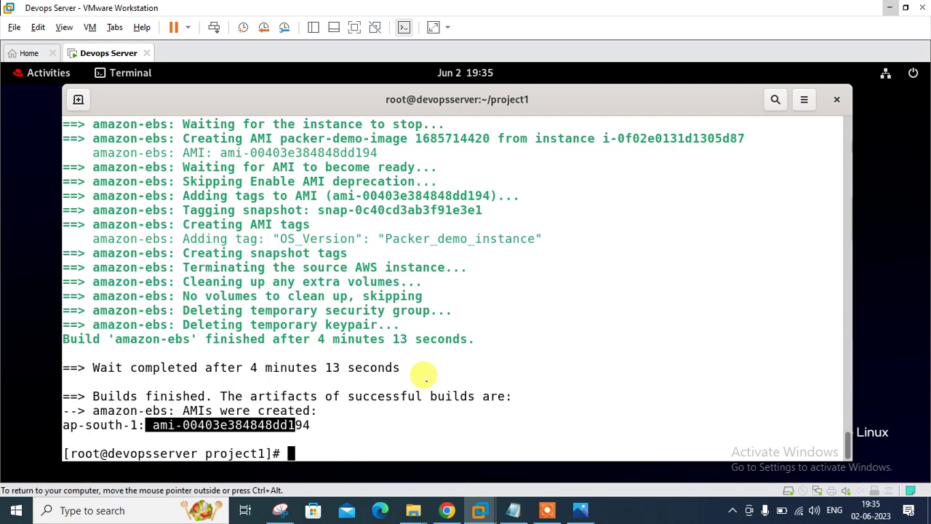
type("vim mai")
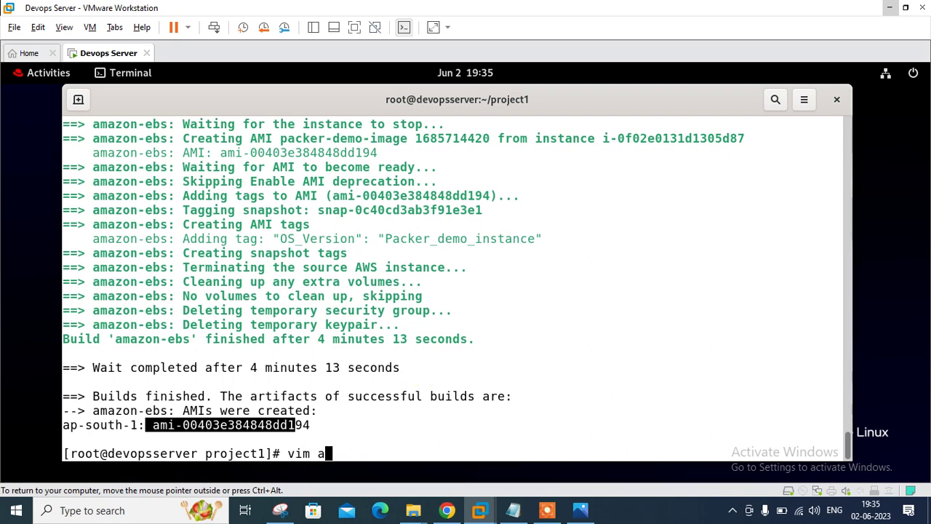
type("n.tf")
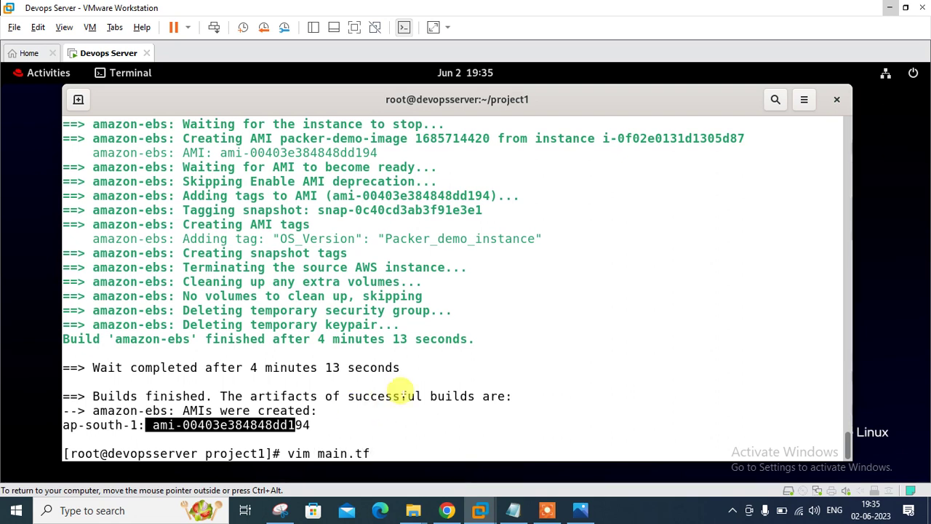
key("Return")
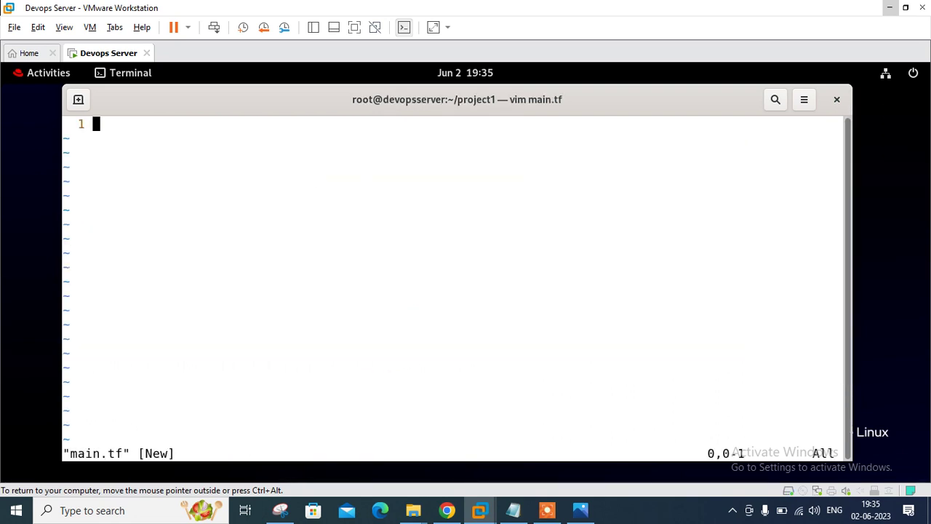
Switch to Notepad and copy the aws_instance "linux" resource block listed under cat main.tf
left_click(514, 510)
key("Down")
key("Down")
key("Down")
key("Down")
key("Down")
key("Down")
key("Down")
key("Down")
key("Down")
key("Down")
key("Down")
key("Down")
key("Down")
key("Down")
key("Down")
key("Down")
key("Down")
key("Down")
key("Down")
key("Down")
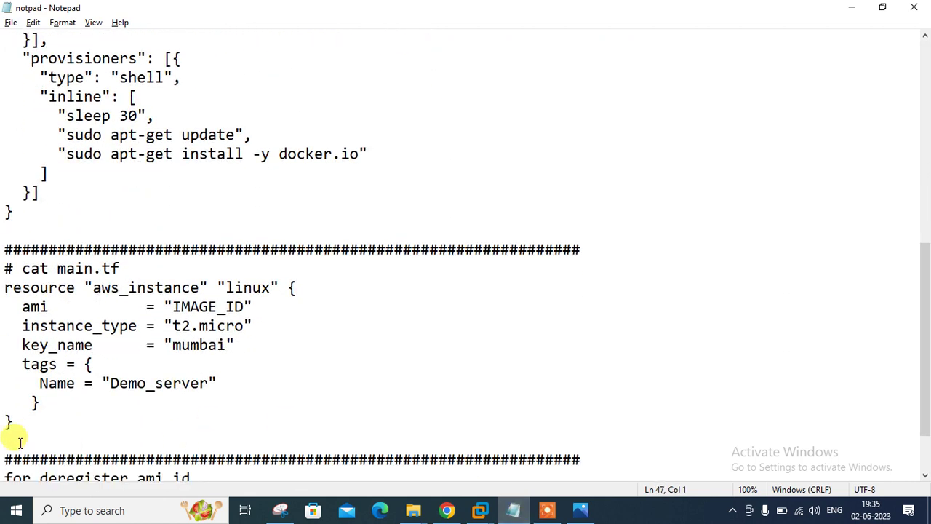
left_click_drag(17, 422, 4, 288)
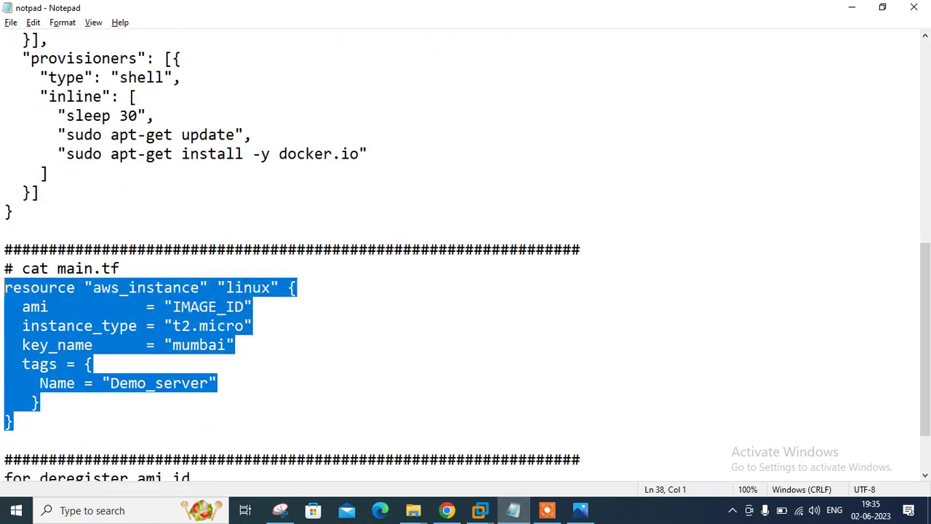
right_click(40, 302)
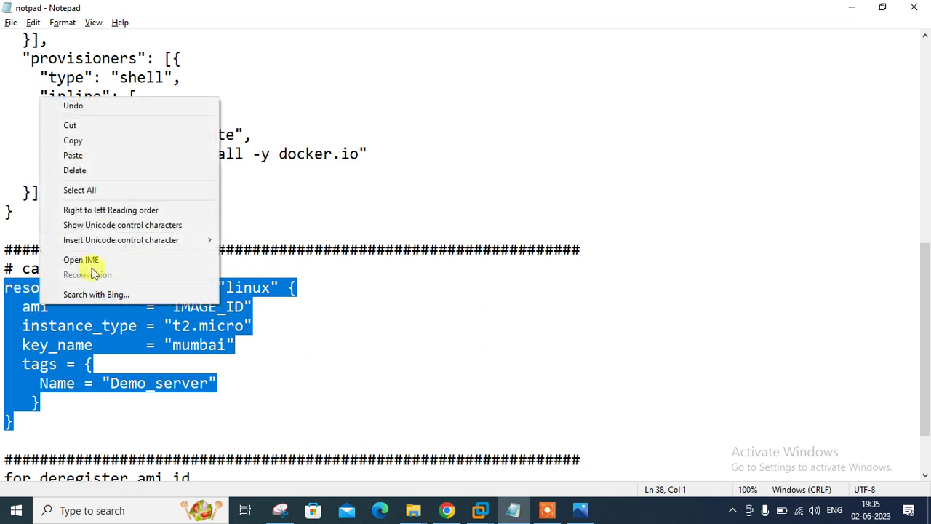
left_click(87, 140)
Paste the copied resource block into main.tf in the virtual machine's terminal, then save and close the file
key("alt+Tab")
right_click(101, 156)
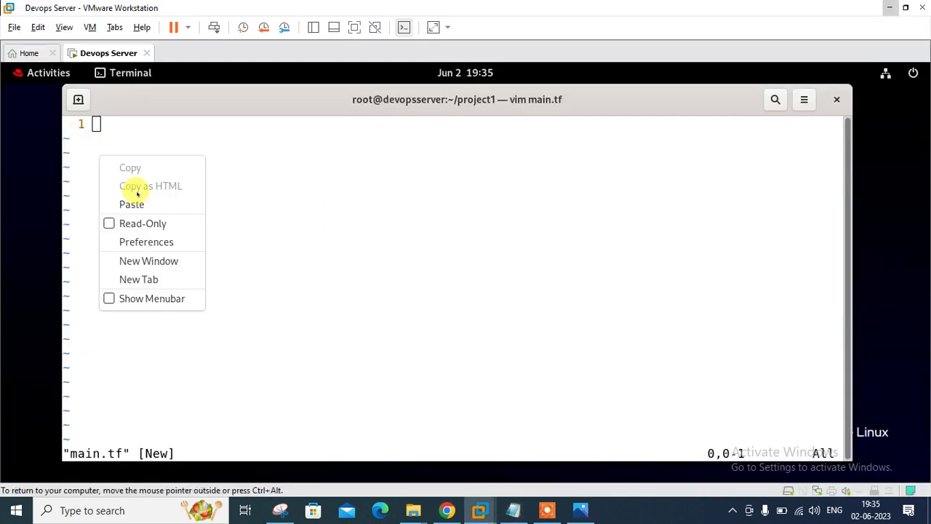
left_click(133, 203)
type(":w")
key("Return")
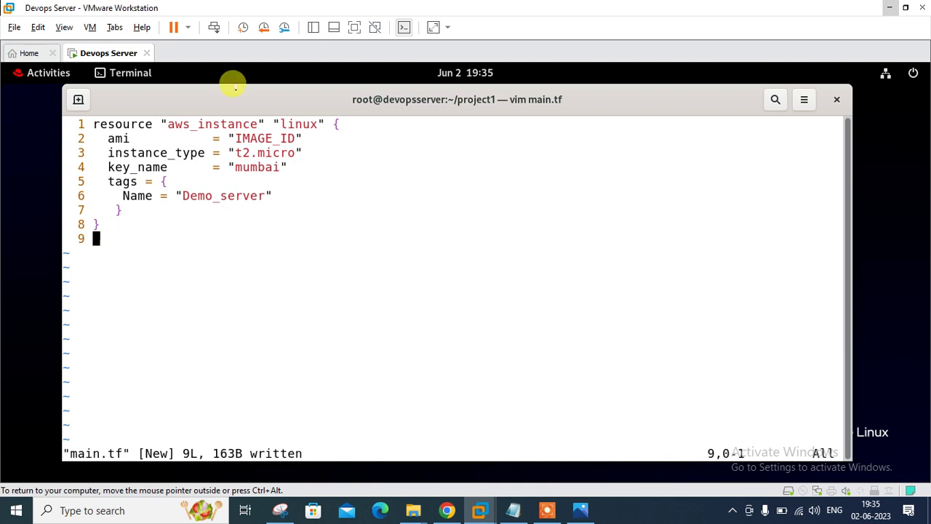
type(":q")
key("Return")
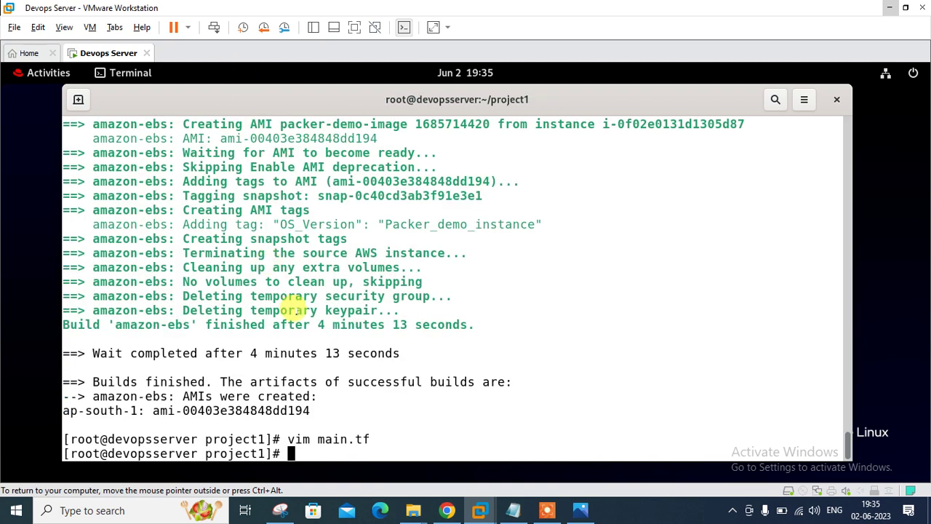
Copy the AMI ID ami-00403e384848dd194 from the build output and reopen main.tf in Vim
left_click_drag(151, 409, 310, 408)
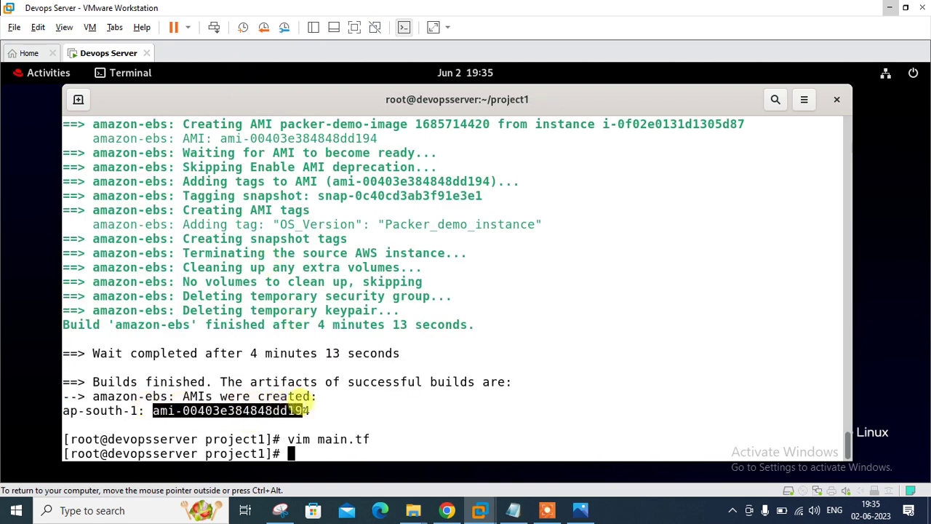
right_click(296, 400)
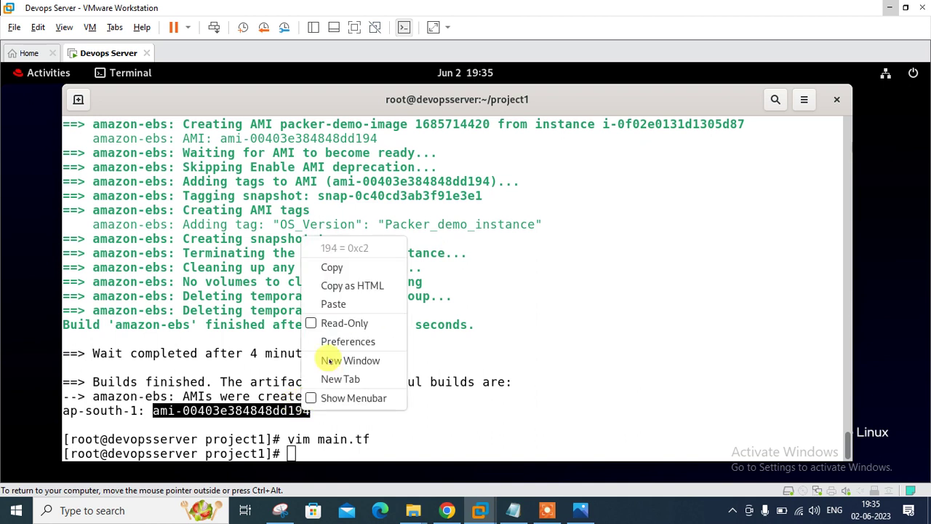
left_click(333, 267)
key("Up")
key("Return")
Delete the IMAGE_ID placeholder between the quotes of the ami value in main.tf
key("Up")
key("Up")
key("Up")
key("Up")
key("Up")
key("Up")
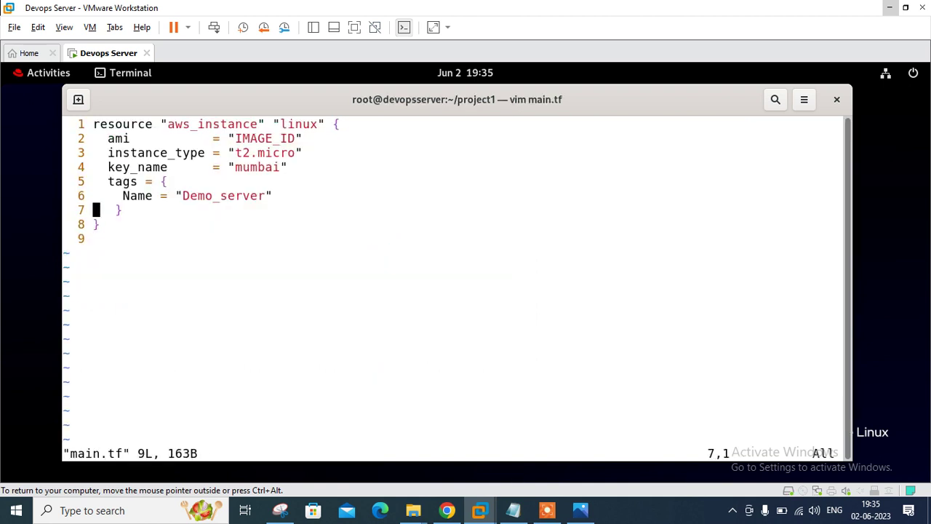
key("Up")
key("Right")
key("Right")
key("Right")
key("Right")
key("Right")
key("Right")
key("Right")
key("Right")
key("Right")
key("Right")
key("Right")
key("Right")
key("Right")
key("Right")
key("Right")
key("Right")
key("Right")
key("Right")
key("Right")
key("Right")
key("i")
key("Delete")
key("Delete")
key("Delete")
key("Delete")
key("Delete")
key("Delete")
key("Delete")
key("BackSpace")
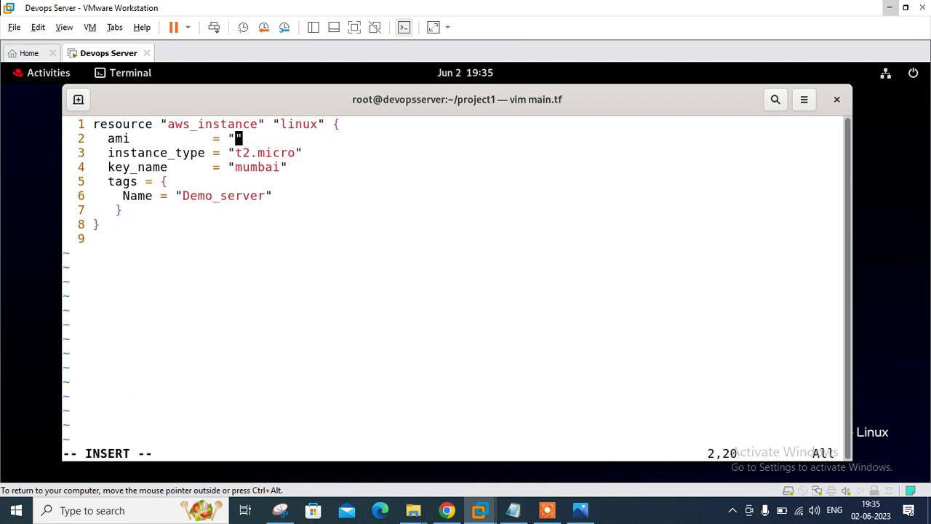
Set the ami value to the copied ID ami-00403e384848dd194 and save main.tf
right_click(349, 300)
left_click(348, 308)
key("Escape")
type(":w")
key("Return")
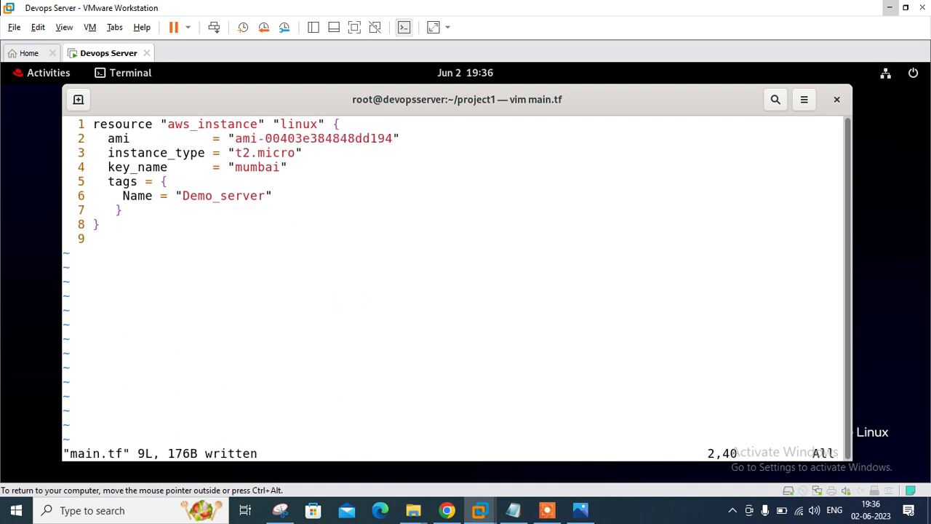
Close main.tf and run terraform init in the project1 directory
type(":q")
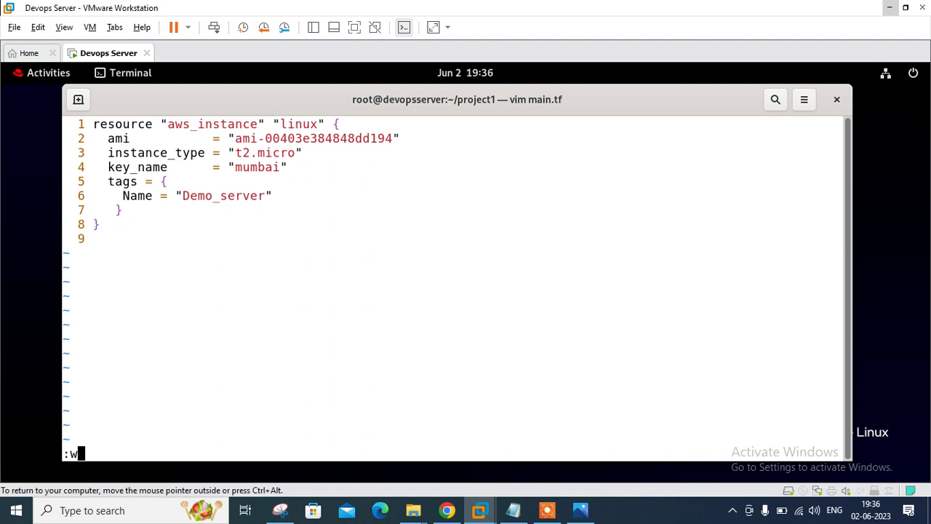
key("Return")
type("terraform init")
key("Return")
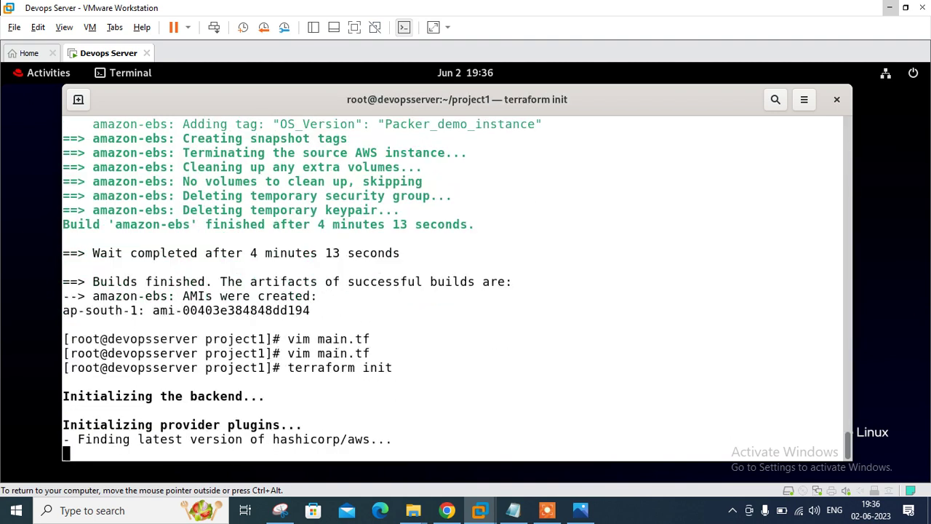
Open main.tf in Vim in a second terminal tab to review the resource's settings
key("ctrl+shift+t")
type("vim example.json")
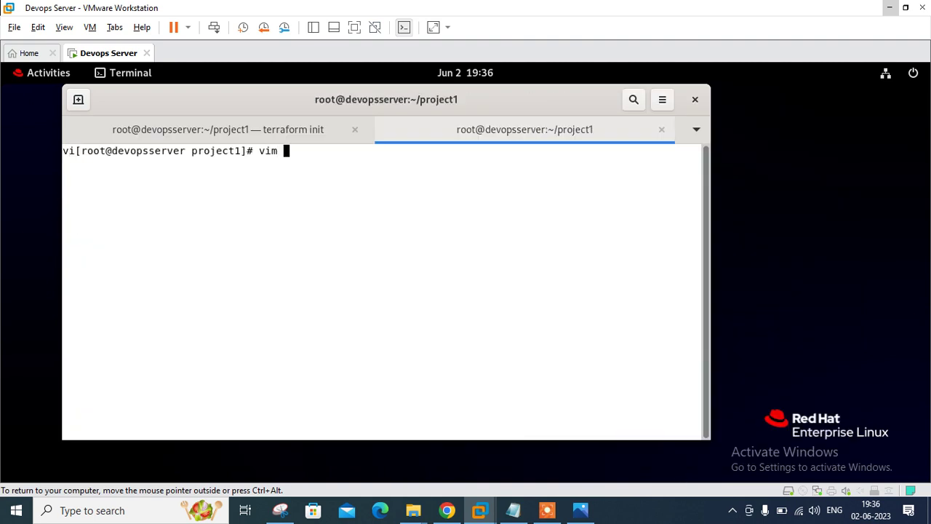
key("BackSpace")
key("BackSpace")
key("BackSpace")
key("BackSpace")
key("BackSpace")
key("BackSpace")
key("BackSpace")
key("BackSpace")
key("BackSpace")
key("BackSpace")
key("BackSpace")
key("BackSpace")
key("BackSpace")
type("ma")
key("Tab")
key("Return")
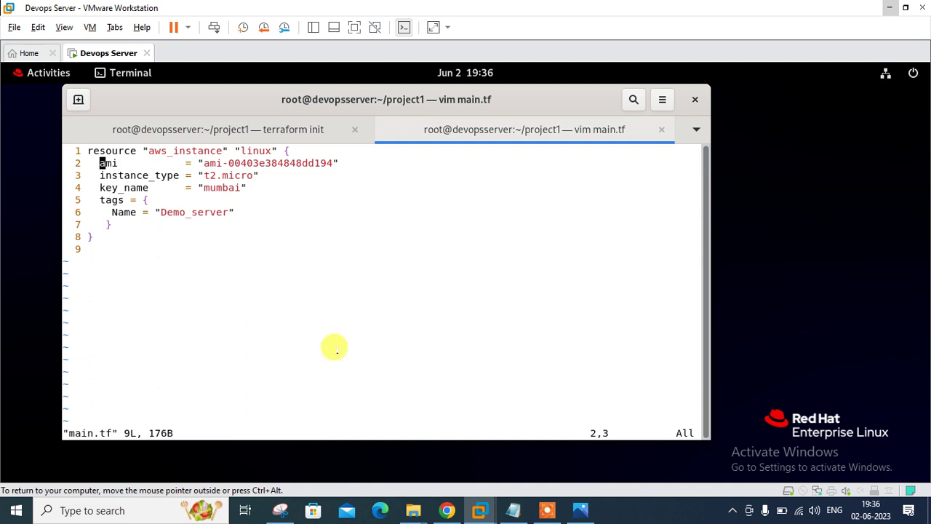
In Chrome, open the EC2 Dashboard, view the key pairs list to check the mumbai key, and return to the dashboard
left_click(446, 509)
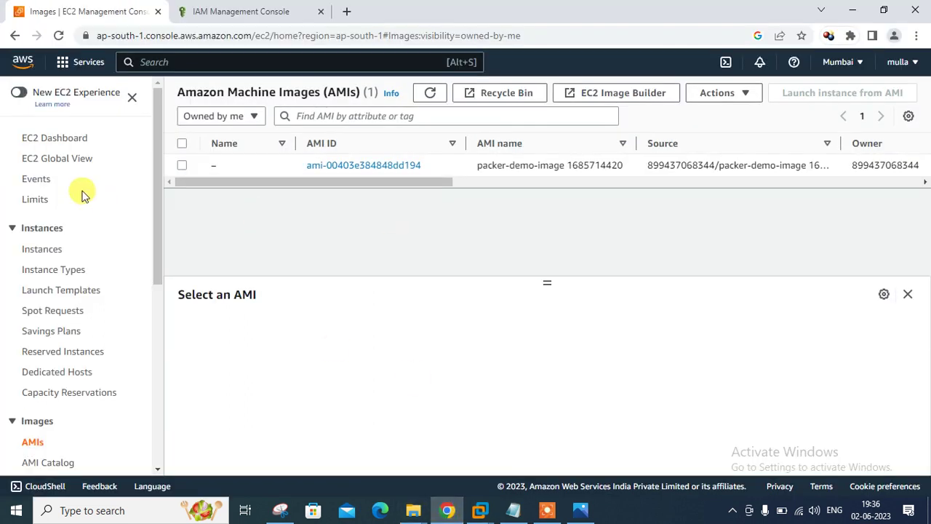
left_click(56, 137)
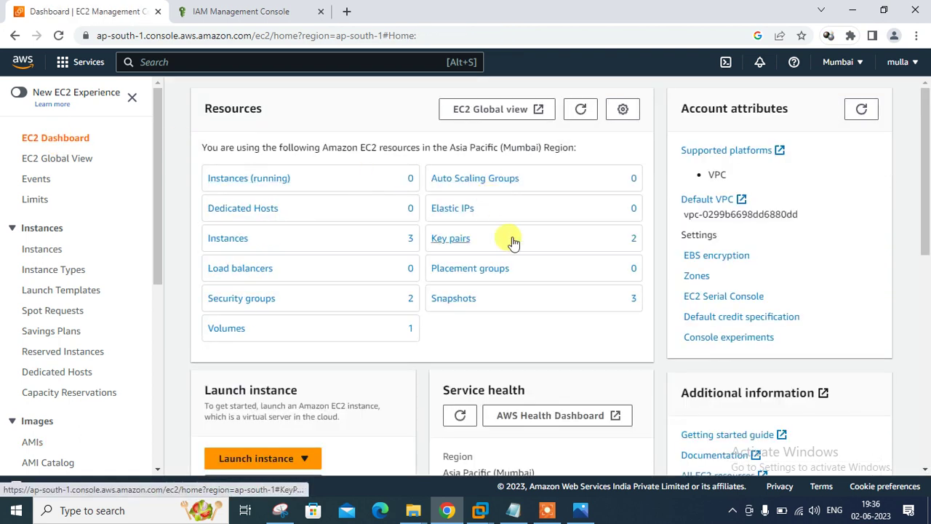
left_click(455, 239)
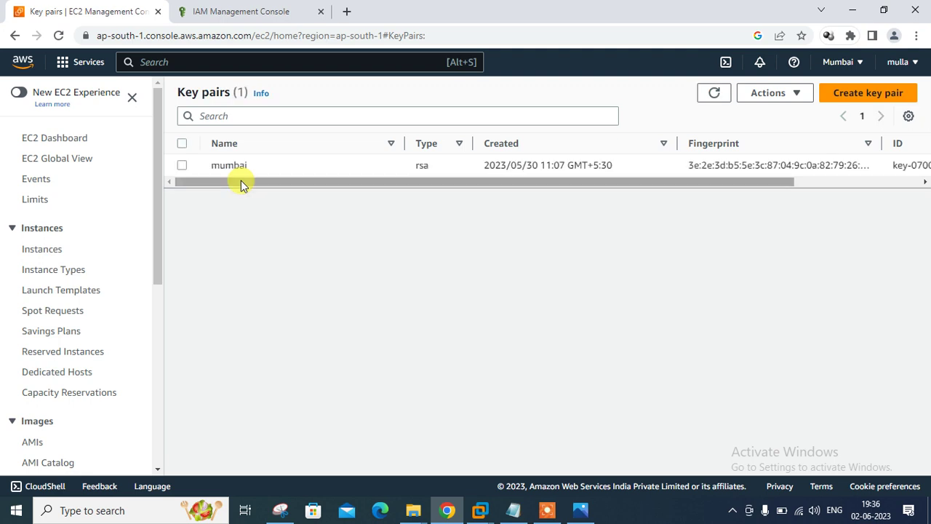
left_click(57, 138)
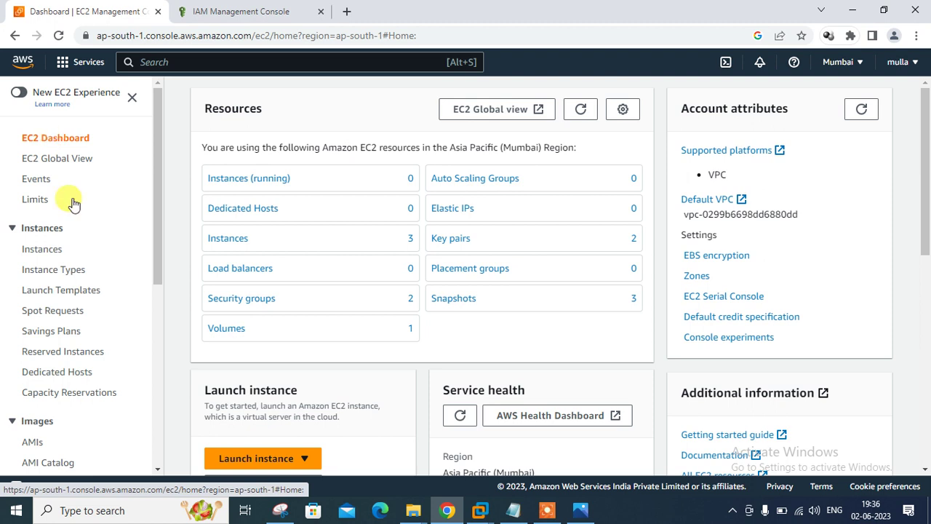
Return to the virtual machine's terminal, examine the Name tag in main.tf and close the file without changes
left_click(481, 511)
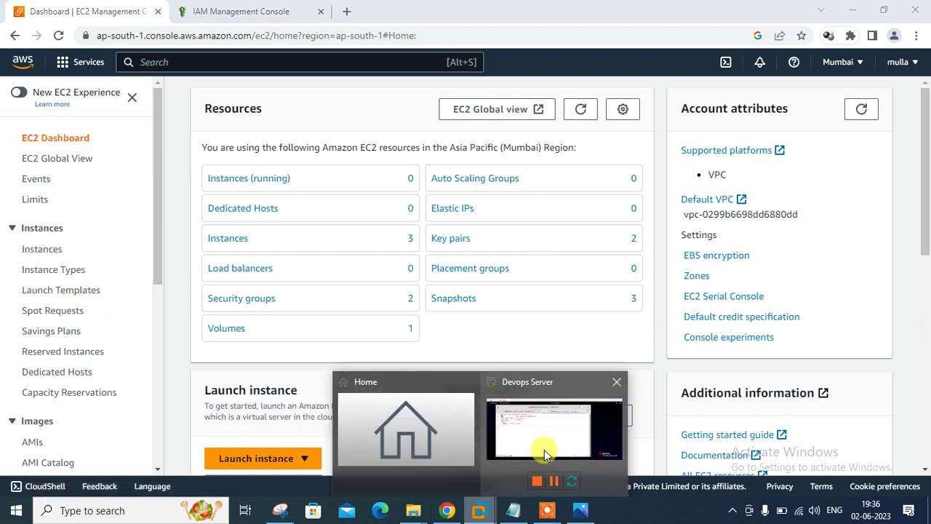
left_click(545, 451)
left_click_drag(155, 212, 222, 209)
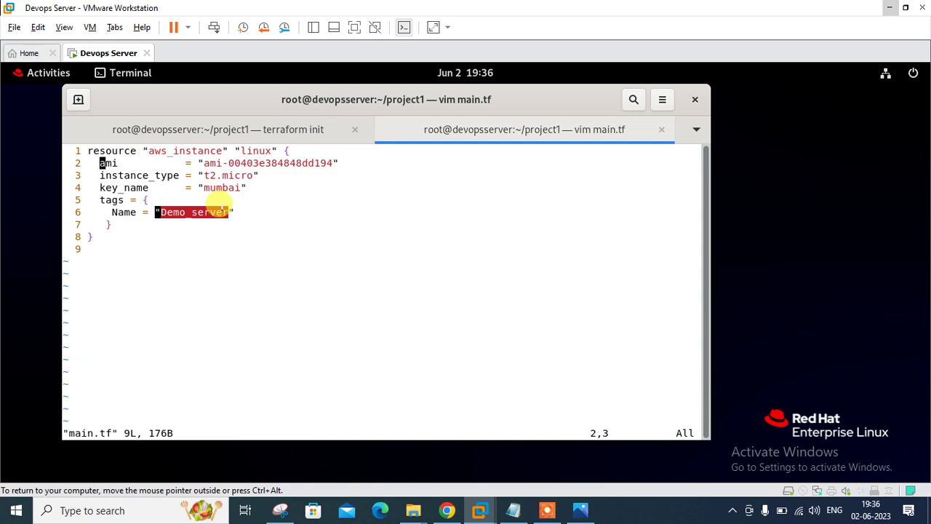
type(":q")
key("Return")
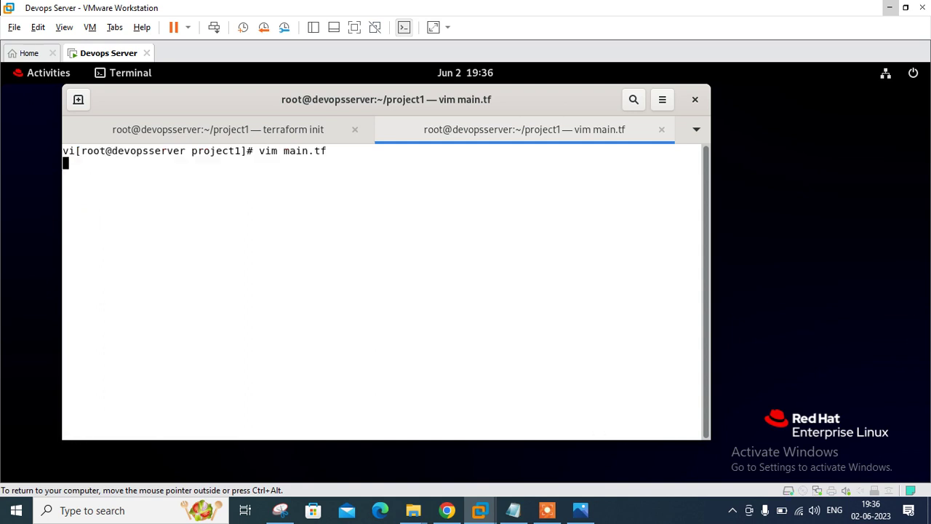
Close the second terminal tab and examine the terraform init command and the provider version in its output
type("exit")
key("Return")
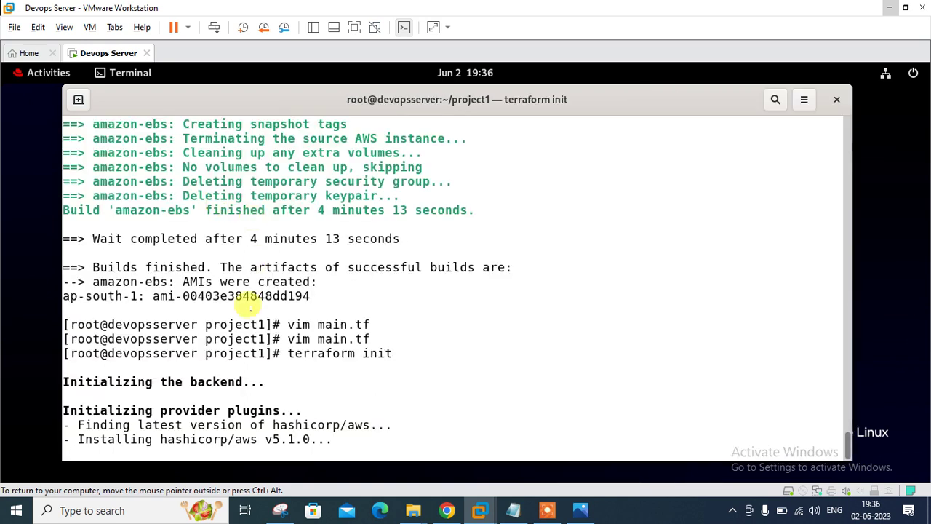
left_click_drag(292, 353, 384, 355)
left_click_drag(272, 437, 308, 435)
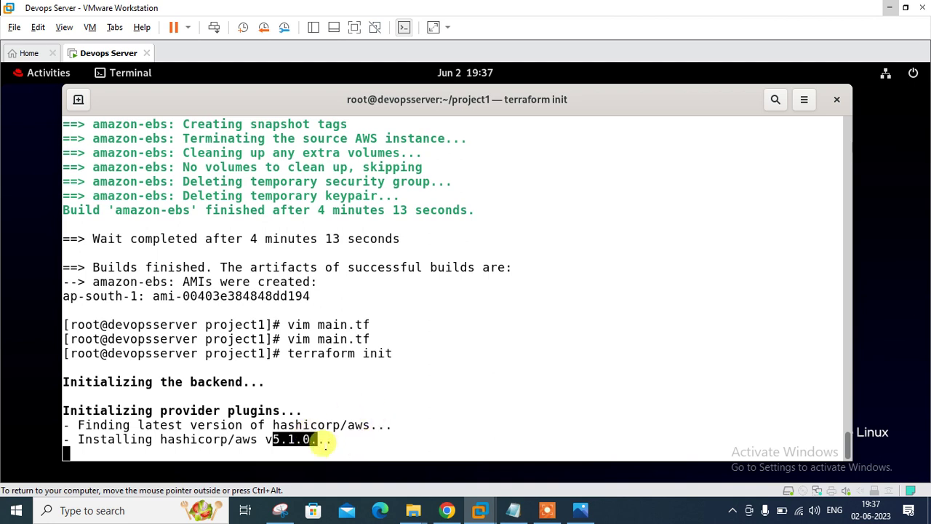
In Chrome, refresh the EC2 Dashboard resources and view the instances and their states, then return to the virtual machine's terminal
left_click(447, 510)
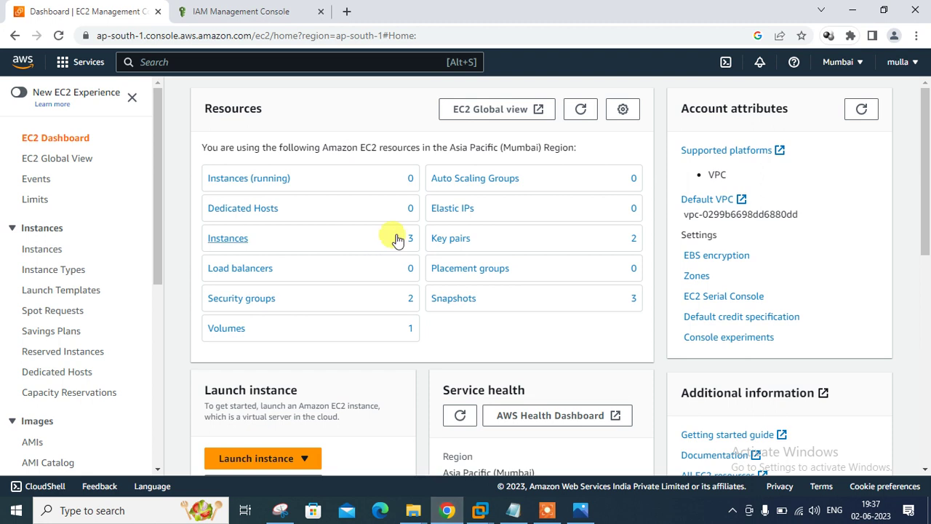
left_click(580, 109)
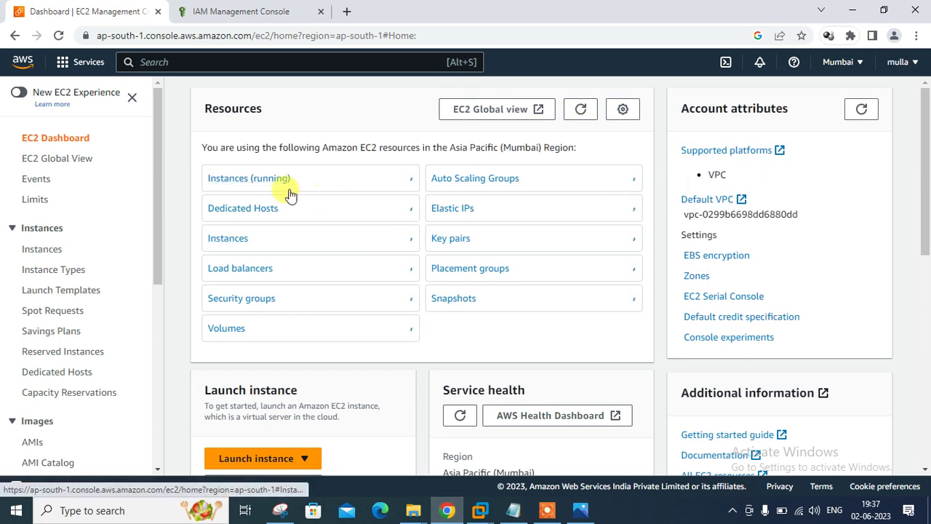
left_click(244, 242)
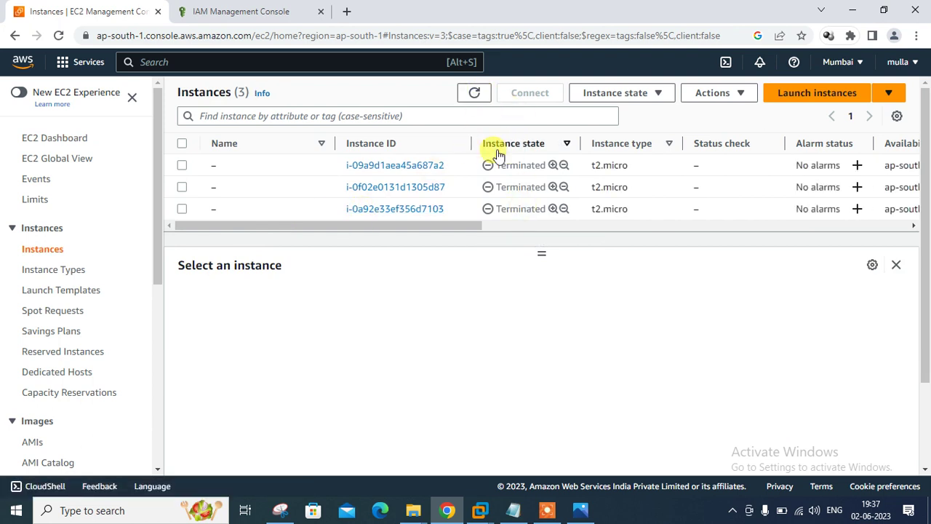
left_click(445, 510)
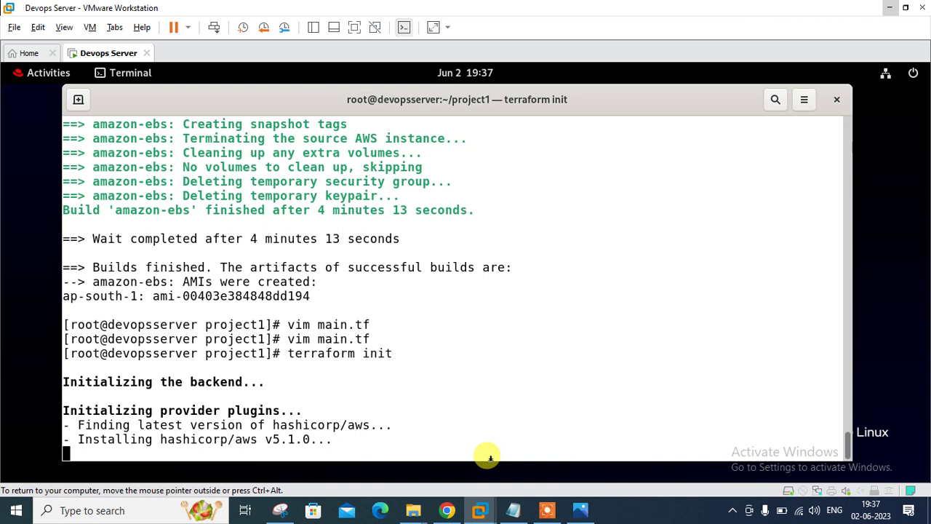
In Chrome, open the EC2 AMIs list and examine the packer-demo-image AMI's properties, details and available actions
mouse_move(449, 513)
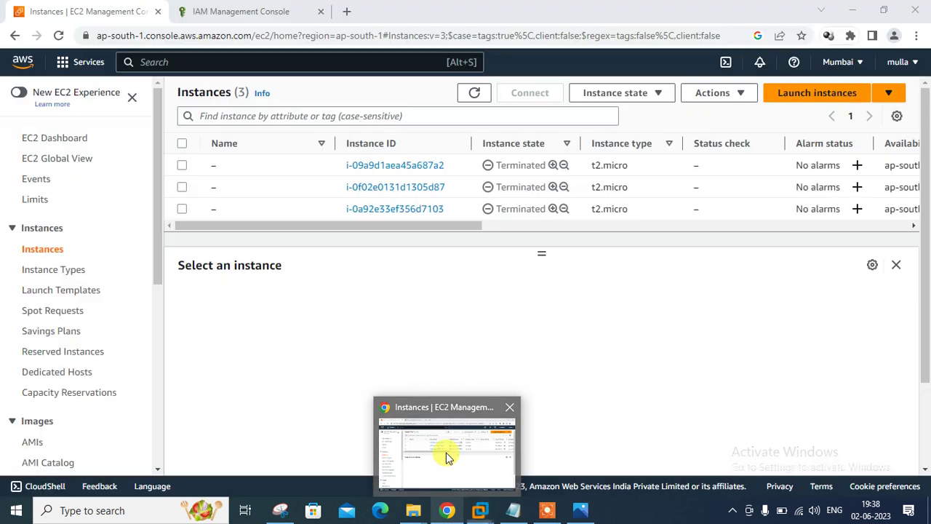
left_click(447, 457)
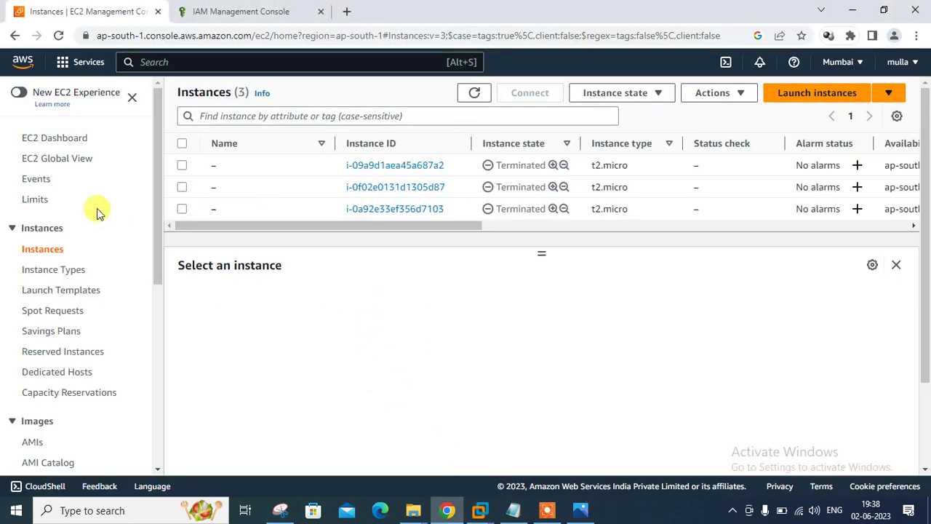
left_click(32, 442)
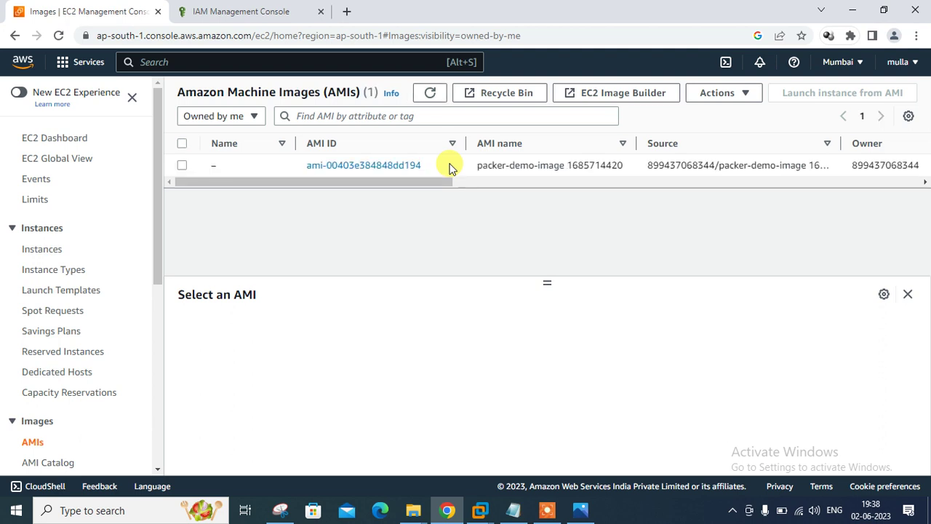
left_click(514, 182)
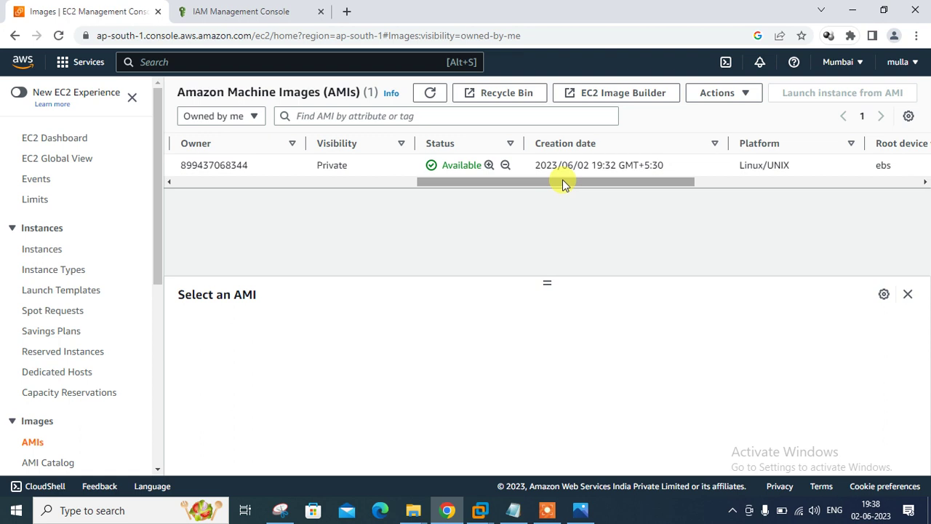
left_click_drag(750, 182, 703, 183)
left_click_drag(399, 182, 208, 186)
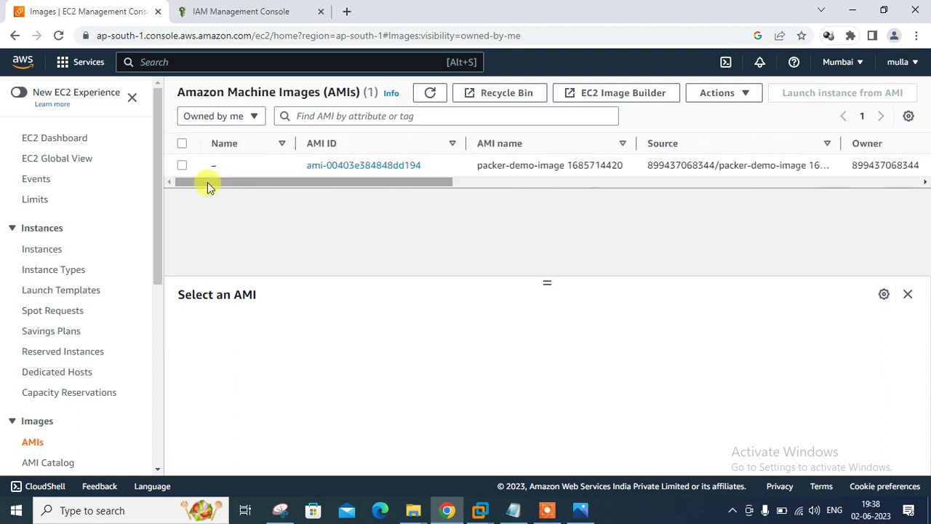
left_click(181, 143)
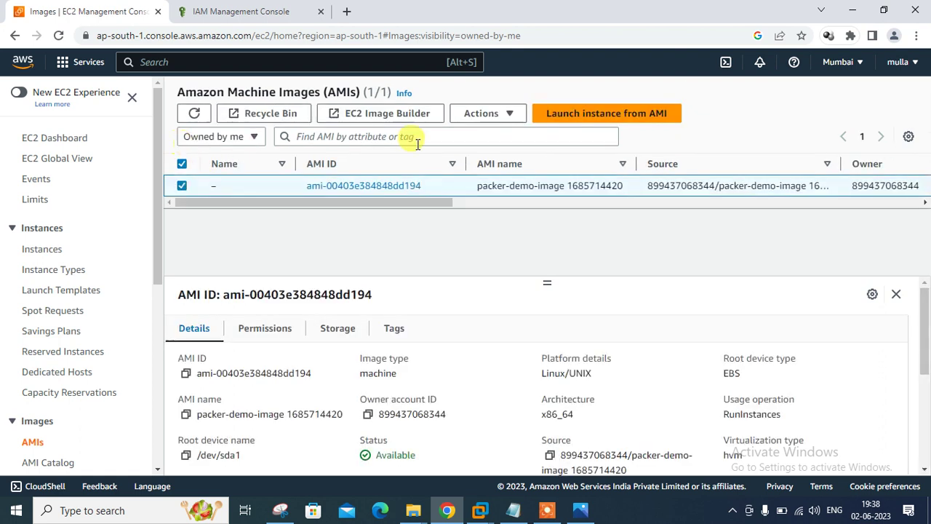
left_click(511, 114)
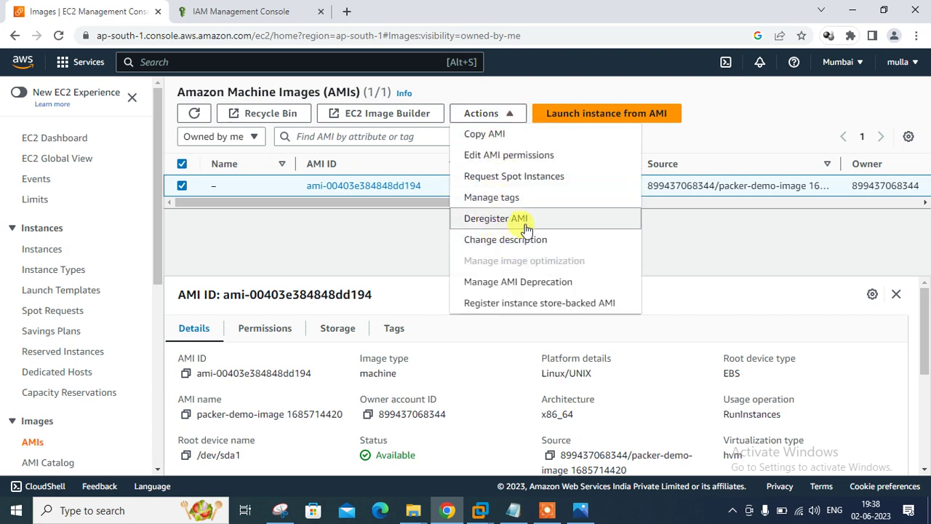
Refresh the EC2 Dashboard resources twice, checking the terraform init progress in the virtual machine's terminal after each refresh
left_click(77, 140)
left_click(581, 109)
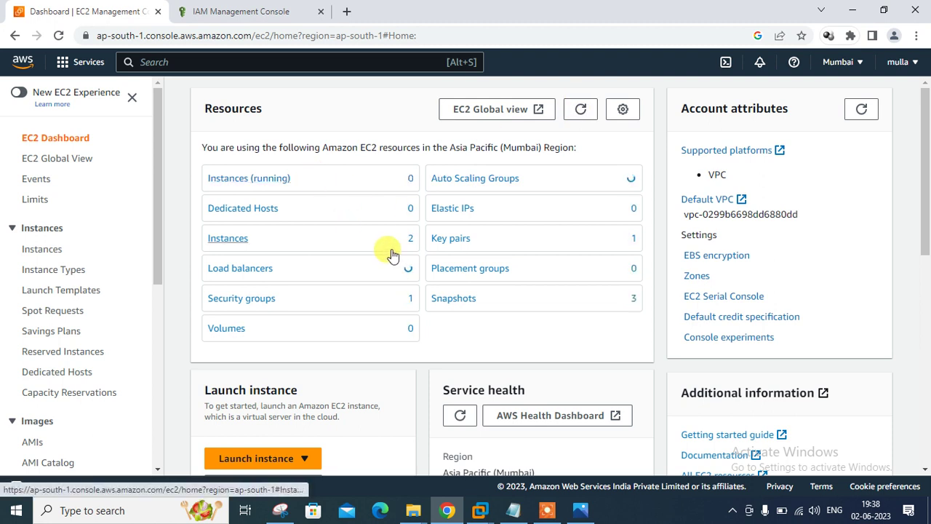
mouse_move(481, 511)
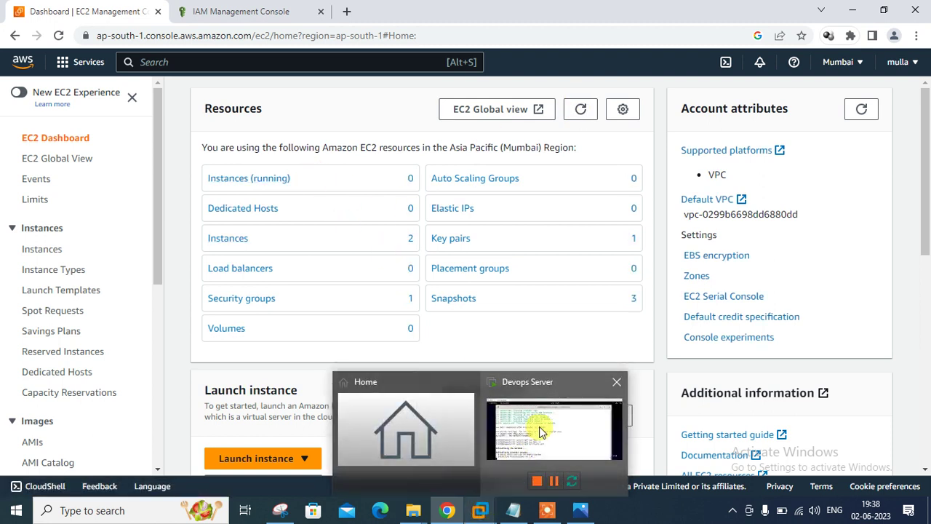
left_click(536, 426)
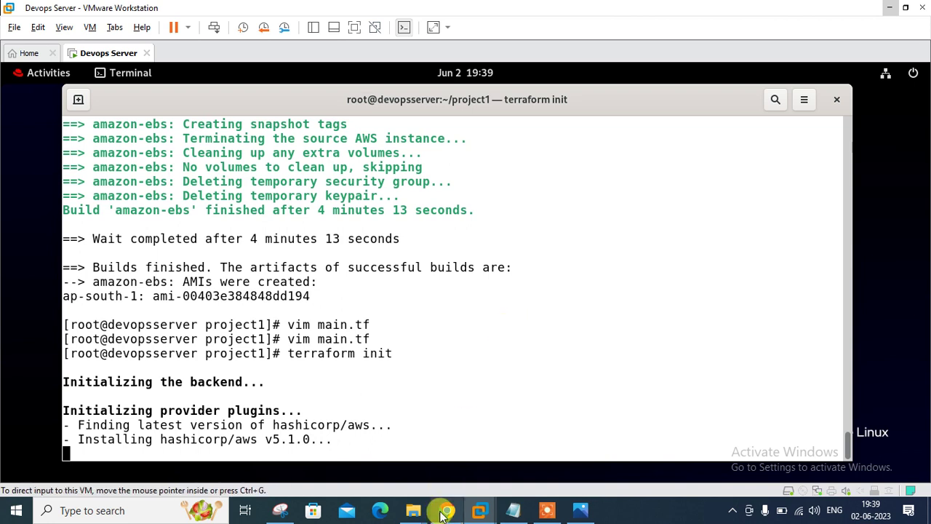
mouse_move(447, 510)
left_click(466, 443)
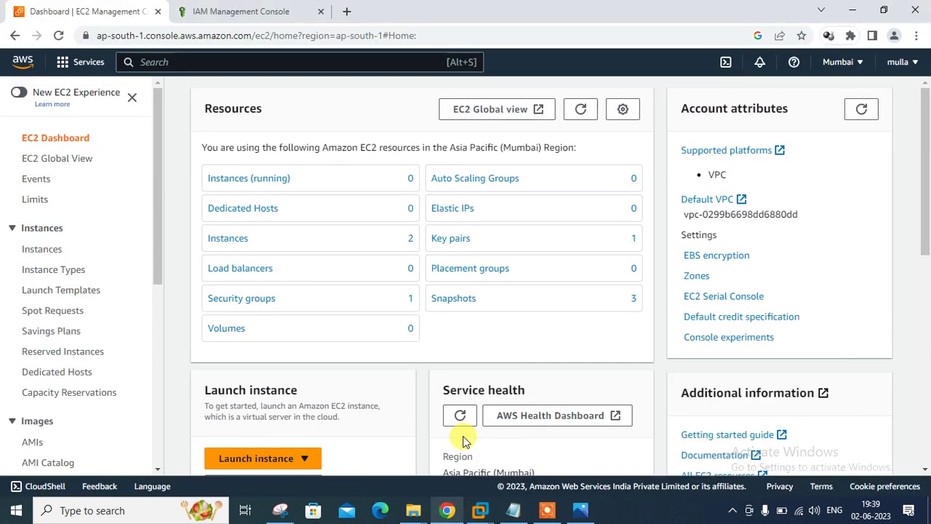
left_click(582, 110)
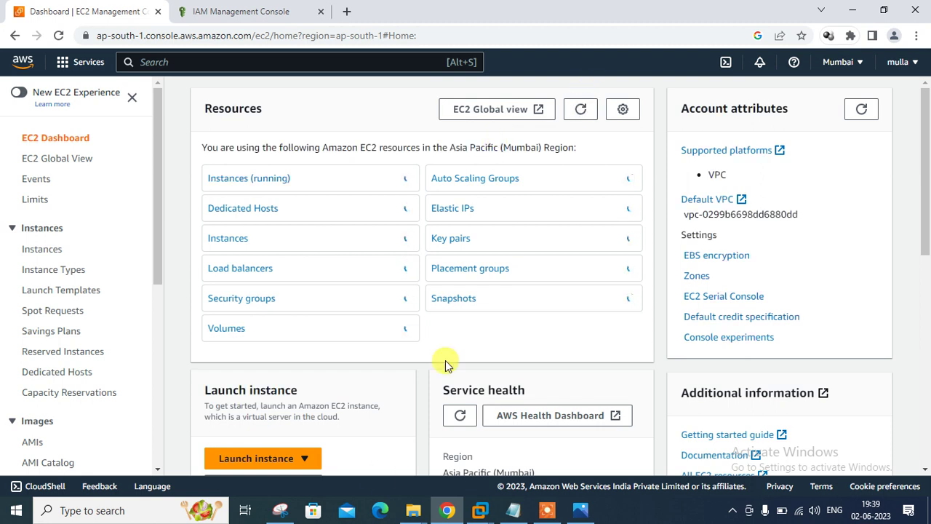
left_click(446, 511)
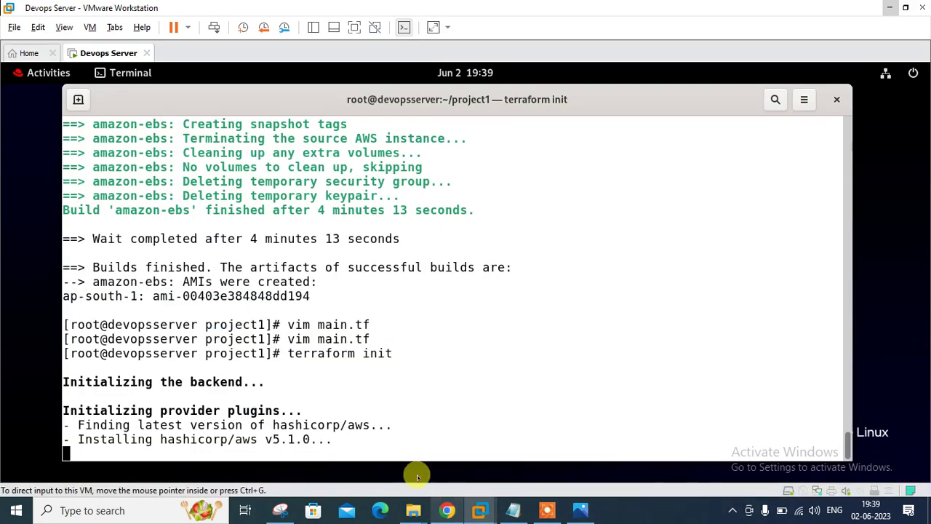
Run terraform plan in the project1 directory and examine the initialization message and the plan summary
key("Return")
key("Return")
key("Return")
key("Return")
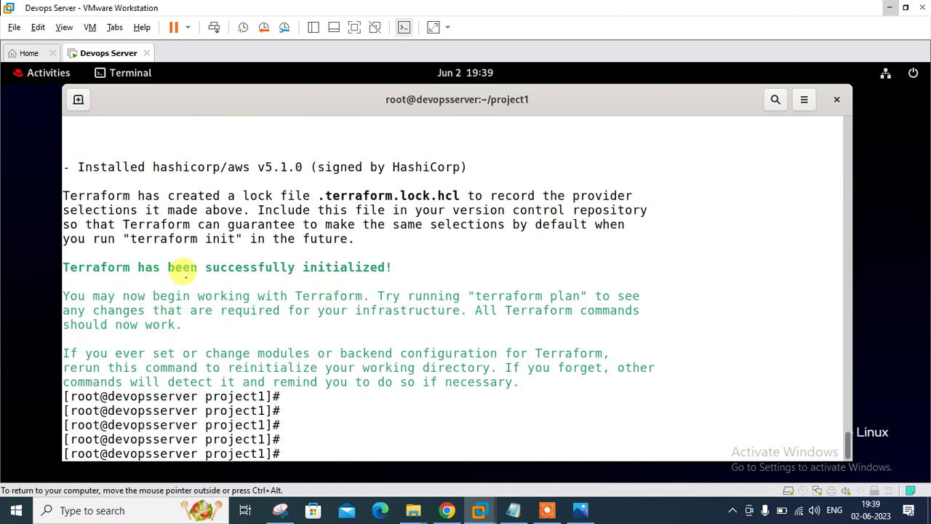
type("terraform plan")
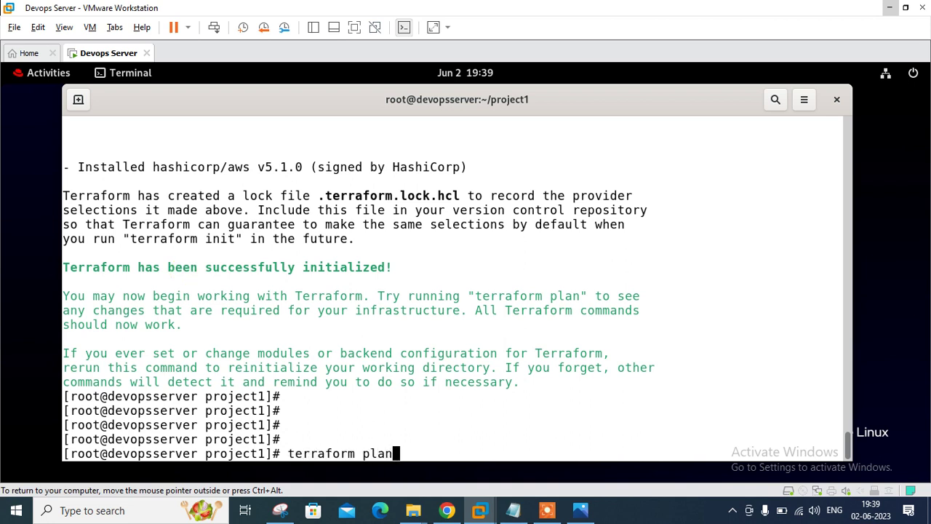
key("Return")
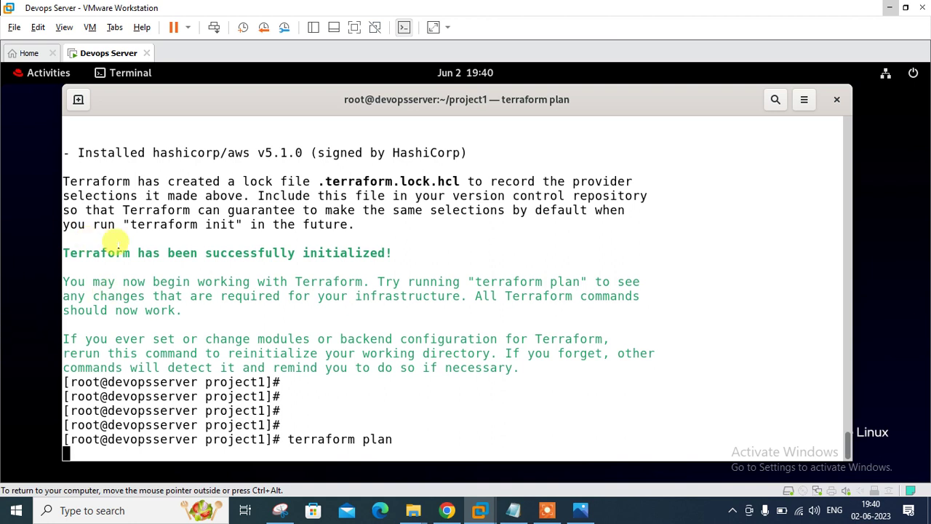
left_click_drag(93, 251, 277, 261)
left_click(362, 248)
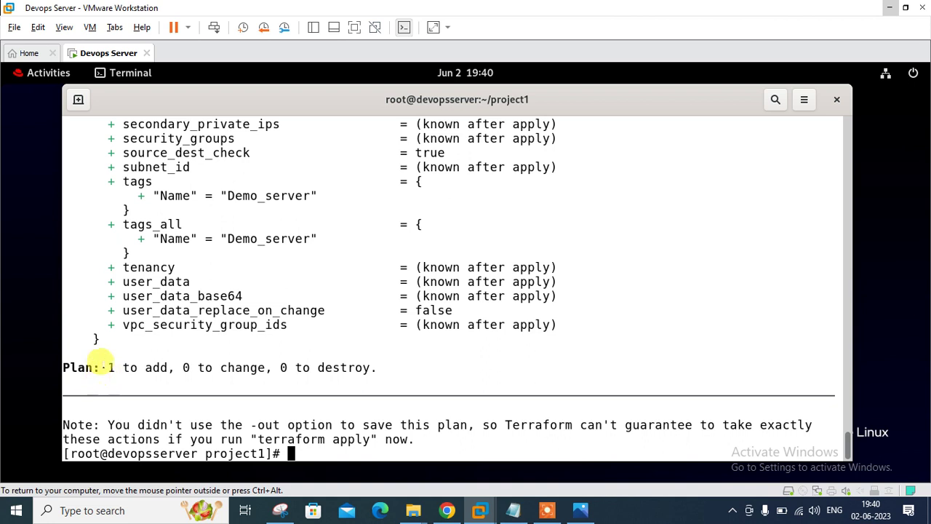
left_click_drag(107, 367, 128, 368)
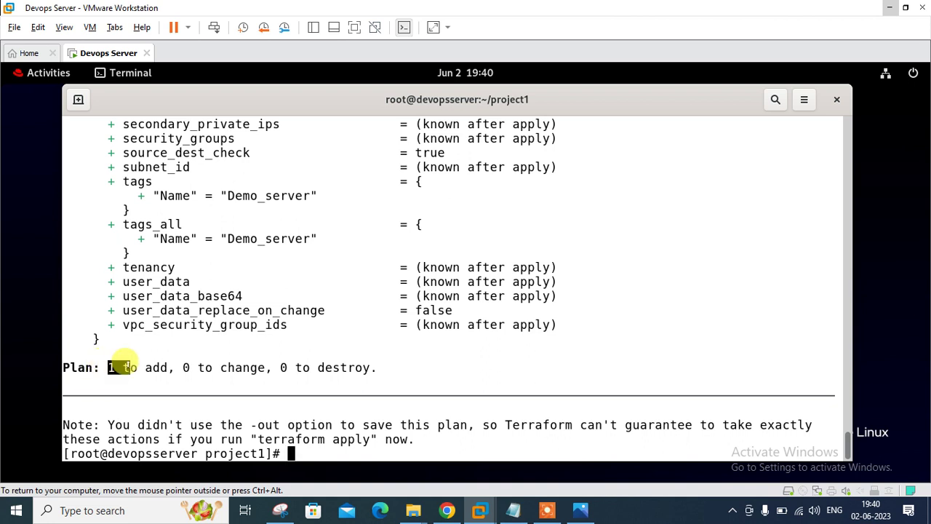
Run terraform apply --auto-approve, switch to Chrome and open the EC2 instances list
type("terraform apply --auto-approve")
key("Return")
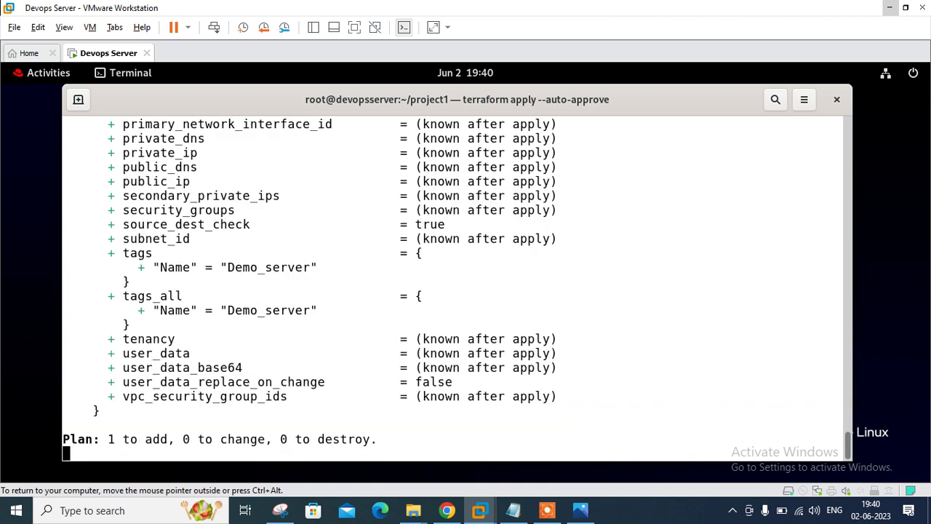
left_click(450, 512)
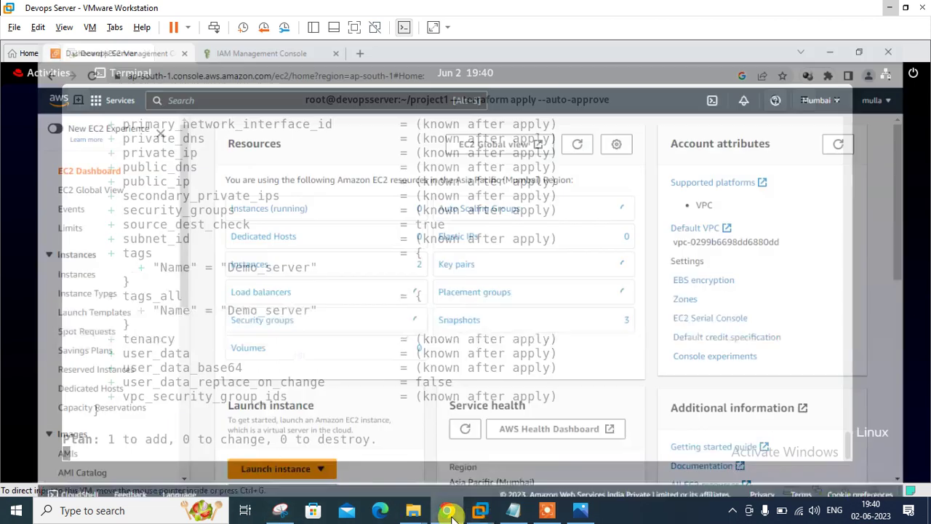
left_click(243, 240)
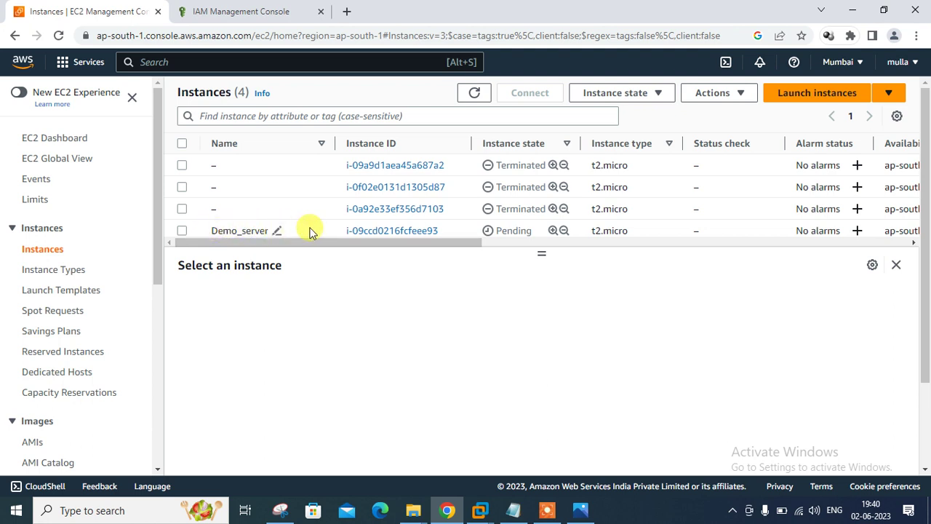
Examine the instance creation progress in the virtual machine's terminal, and refresh the EC2 instances list in Chrome
mouse_move(480, 510)
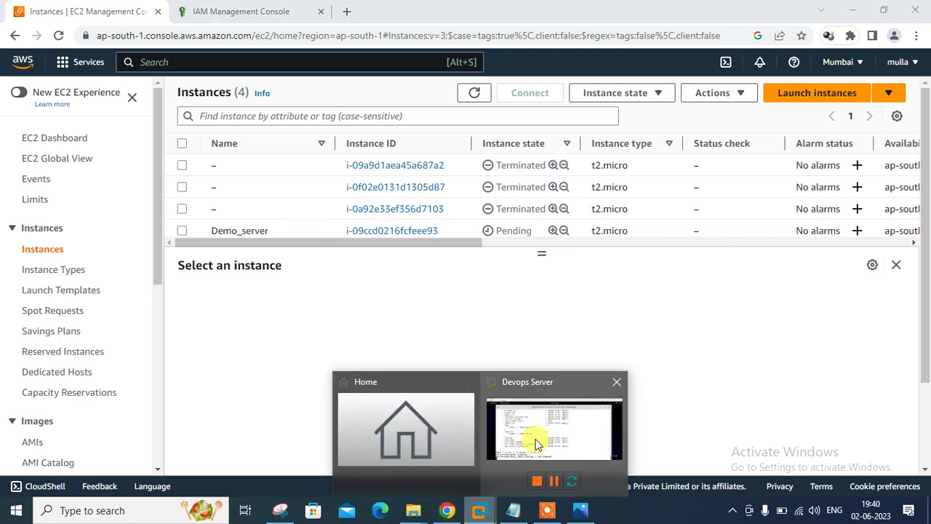
left_click(536, 439)
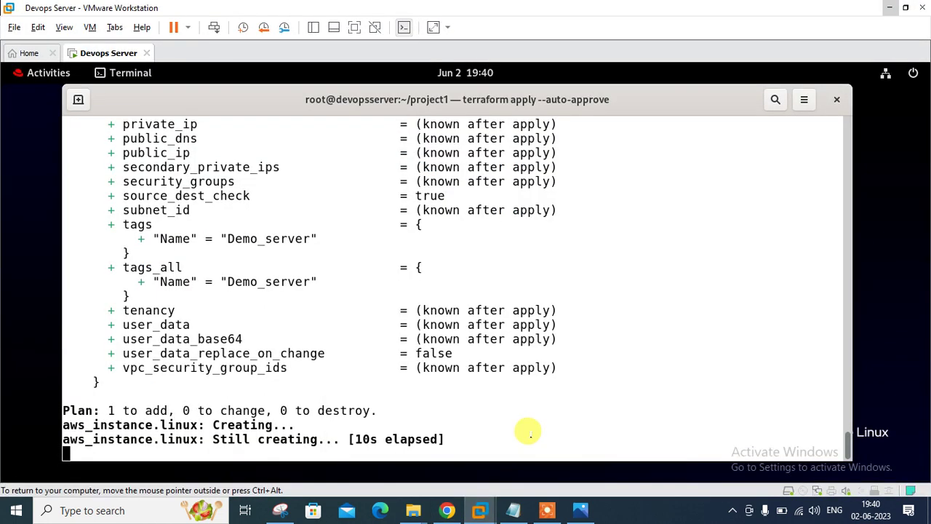
left_click_drag(213, 439, 285, 439)
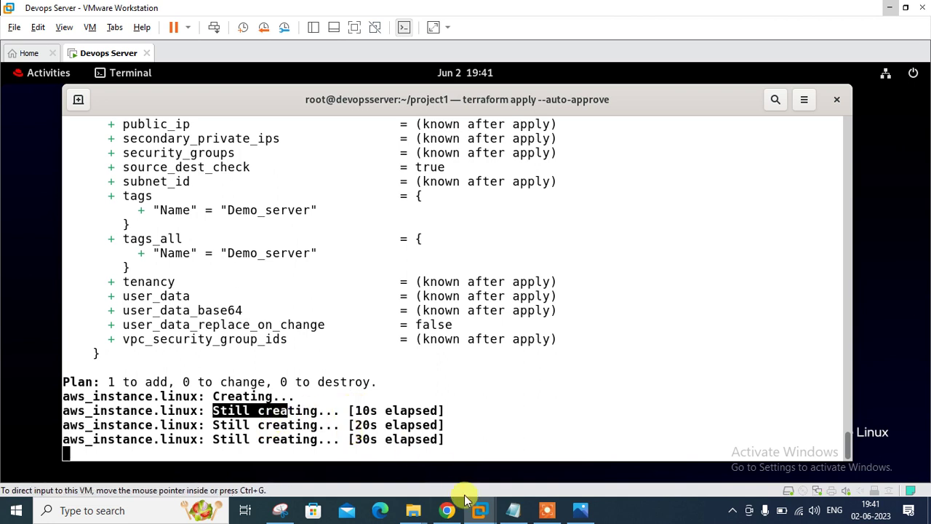
left_click(448, 510)
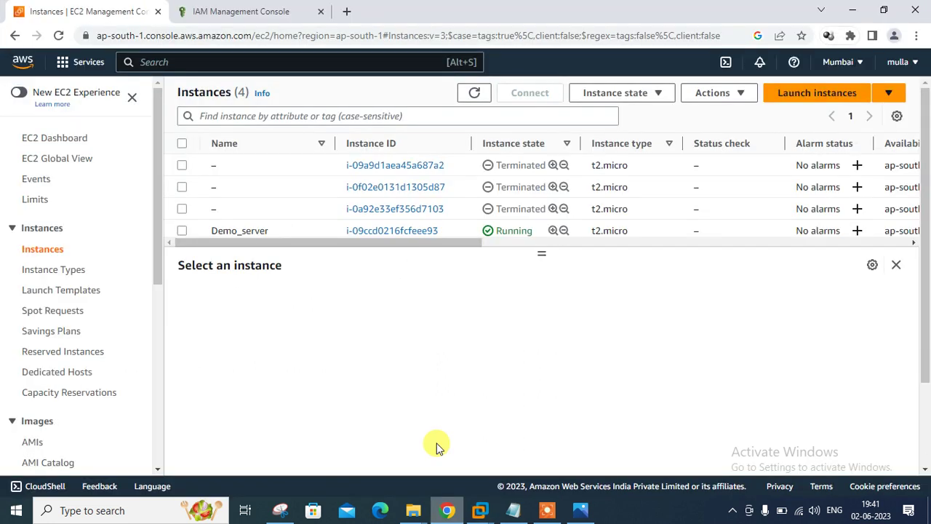
left_click(478, 97)
left_click(476, 95)
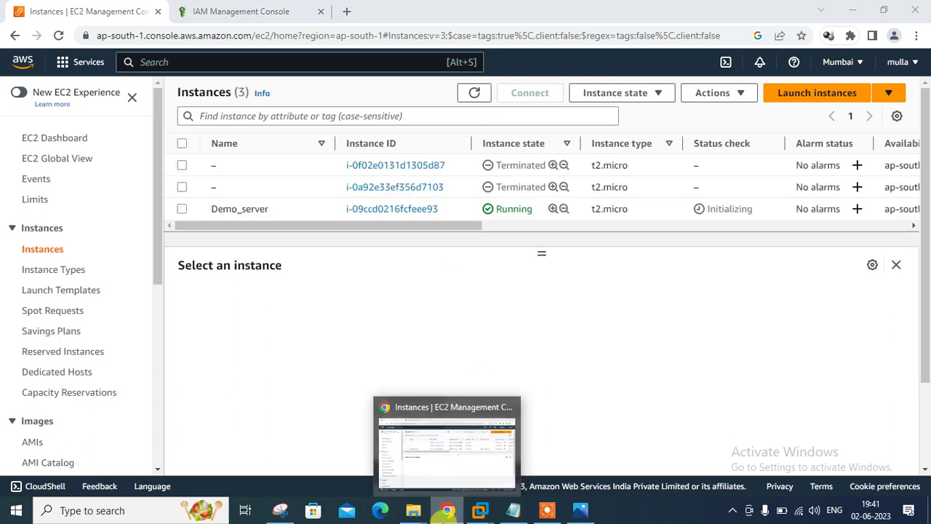
Return to the virtual machine's terminal, clear the screen and run terraform state list
left_click(447, 510)
left_click(403, 410)
type("terraform state list")
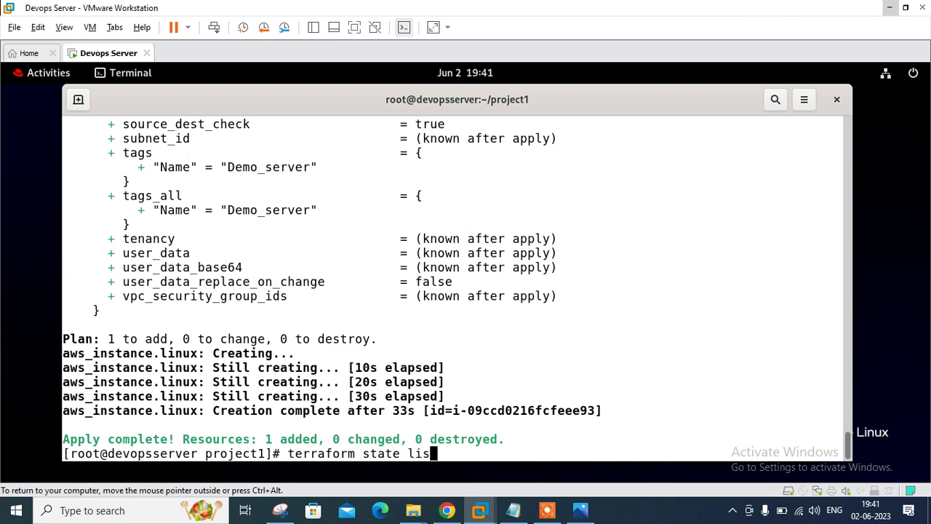
key("ctrl+l")
key("Return")
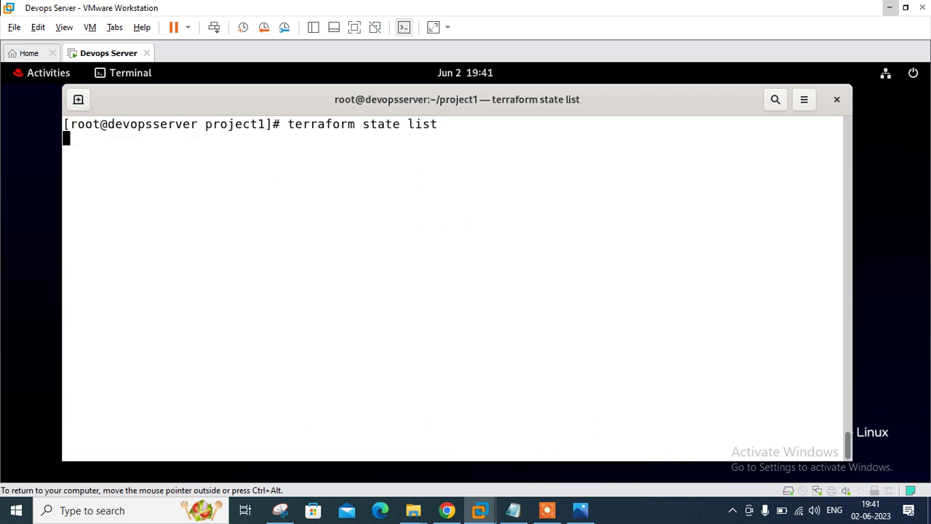
In Chrome, refresh the instances list and start an EC2 Instance Connect session to Demo_server as root
left_click(448, 512)
left_click(474, 92)
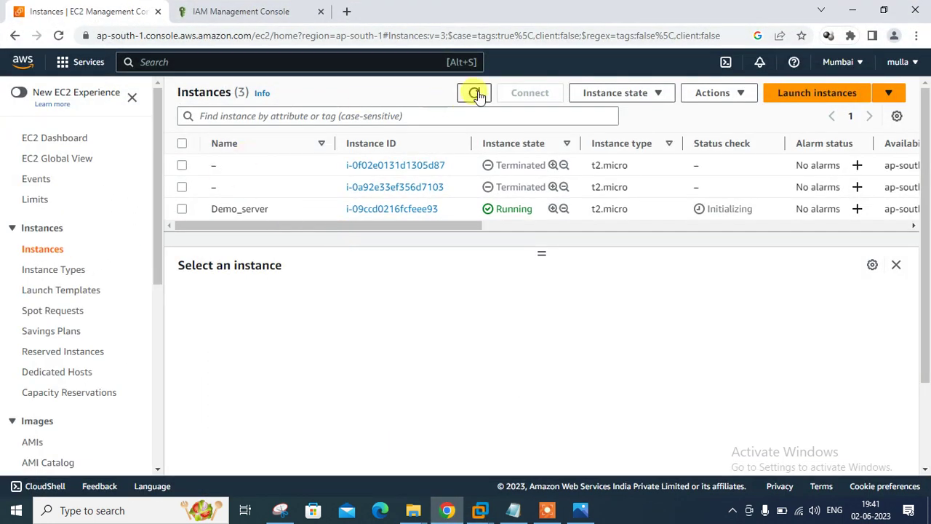
left_click(182, 209)
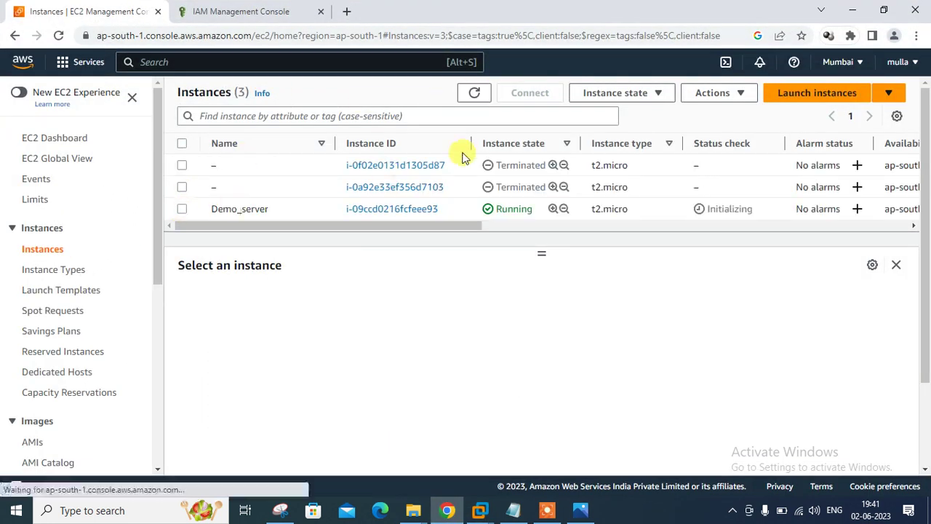
left_click(530, 93)
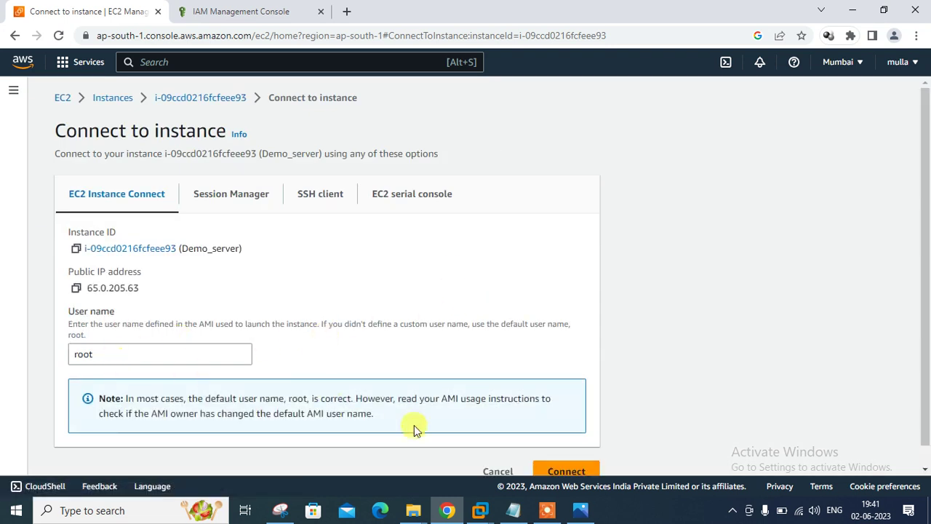
left_click(570, 470)
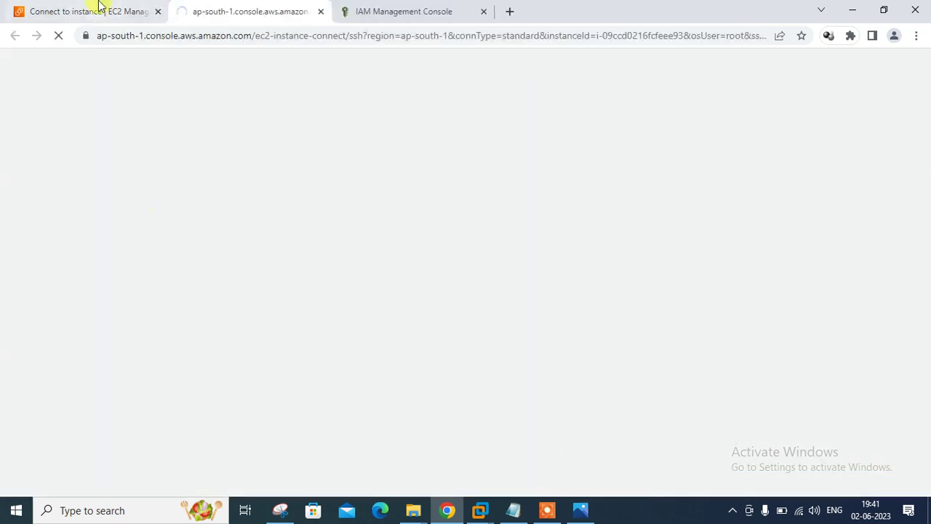
Close the pending Demo_server connection tab and try the EC2 Instance Connect session as root again
left_click(98, 9)
left_click(210, 9)
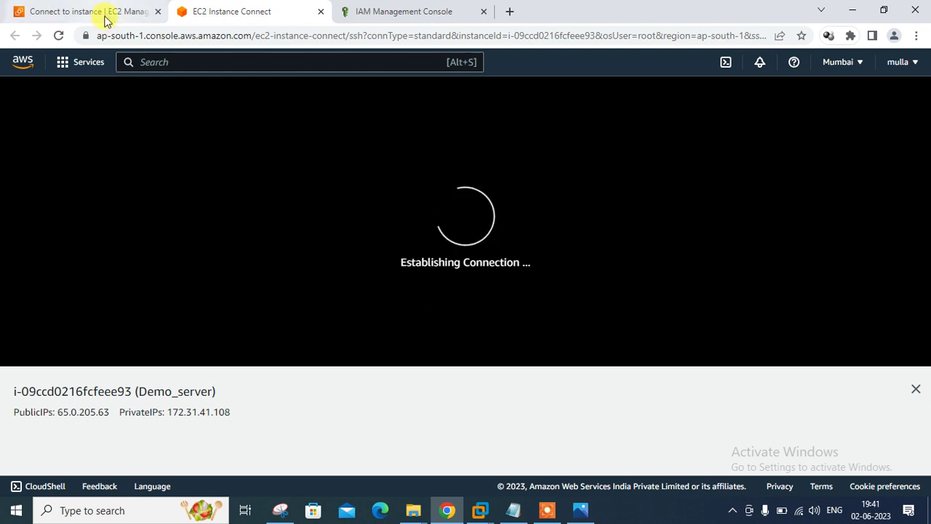
left_click(320, 11)
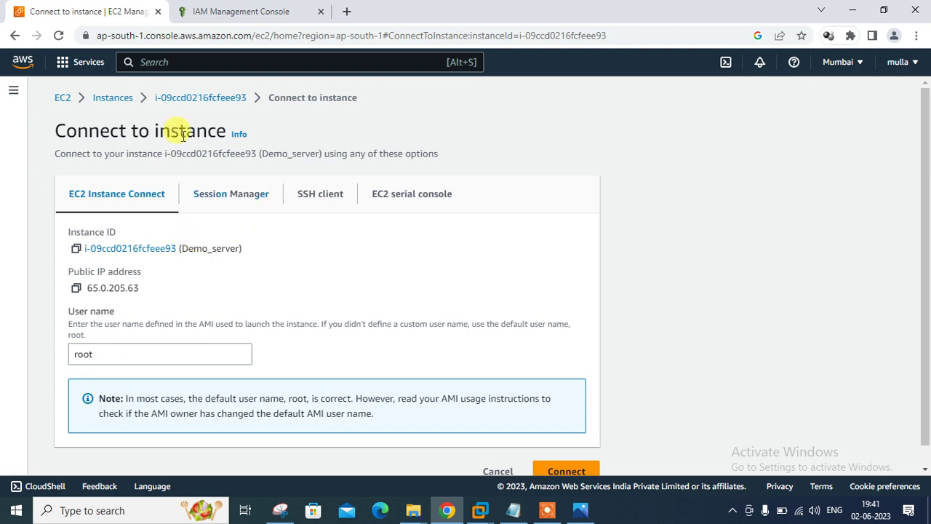
left_click(556, 472)
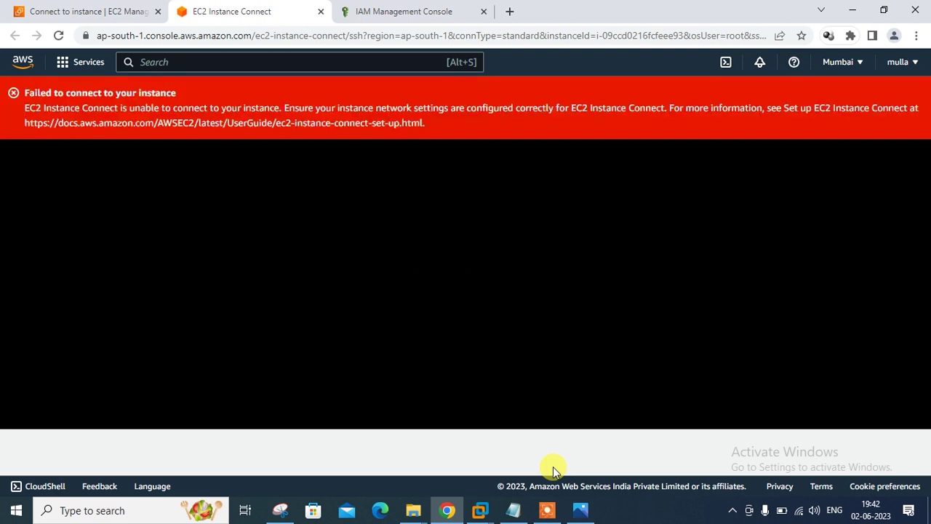
Close the failed connection tab, open Git Bash in the desktop's NN folder, enlarge its text and widen the window
left_click(321, 12)
left_click(928, 513)
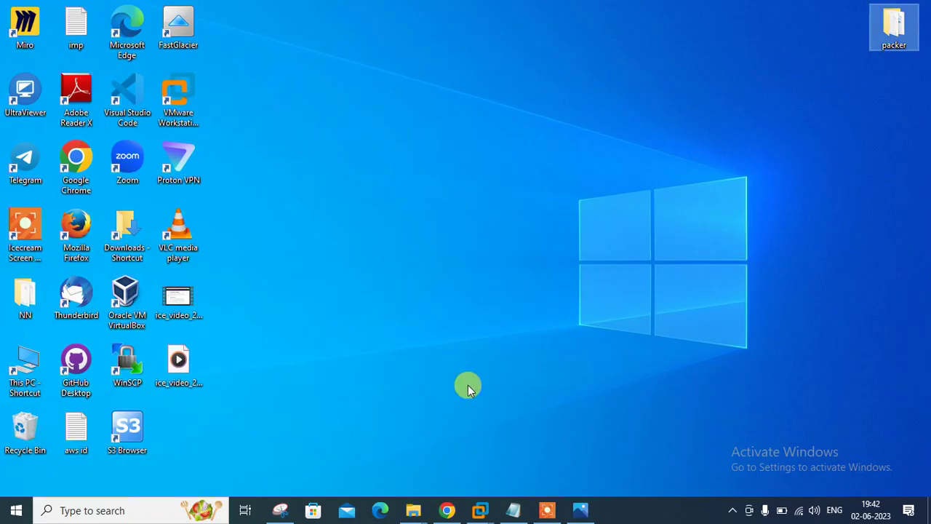
double_click(29, 305)
right_click(399, 283)
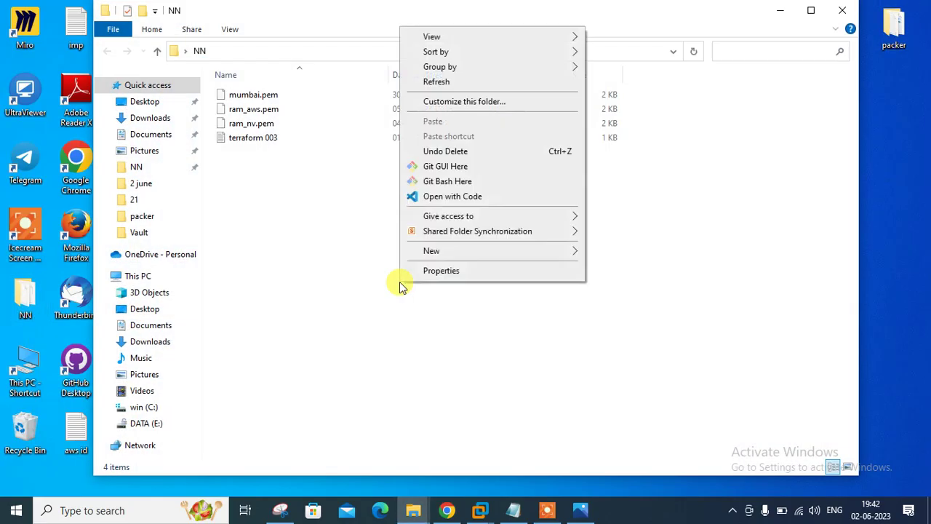
left_click(451, 181)
left_click(842, 10)
key("ctrl+plus")
key("ctrl+plus")
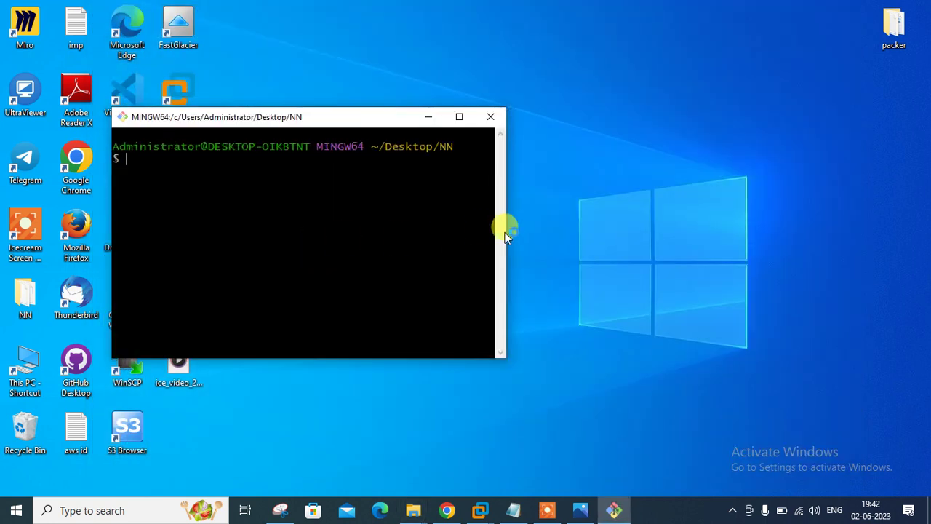
left_click_drag(505, 232, 908, 207)
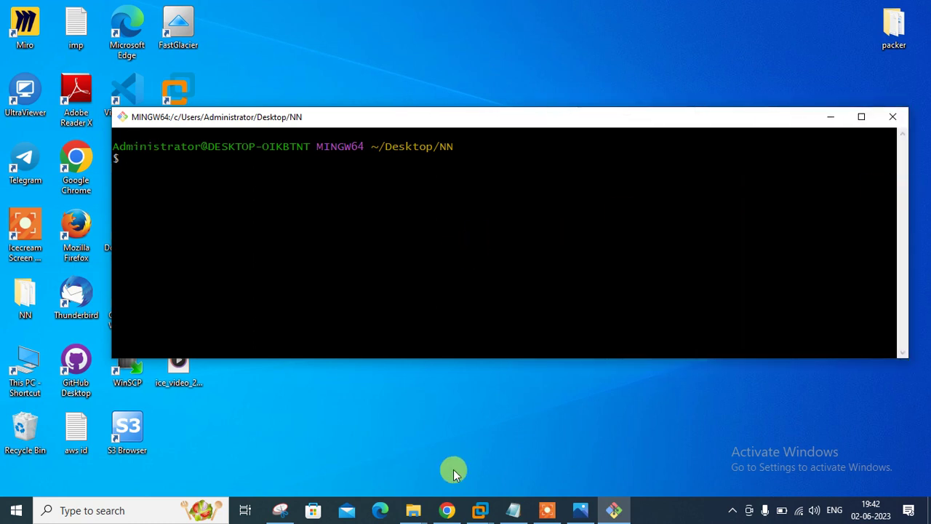
Copy Demo_server's example SSH command from Chrome, run it in Git Bash with mumbai.pem as root, and enlarge the terminal window
left_click(446, 509)
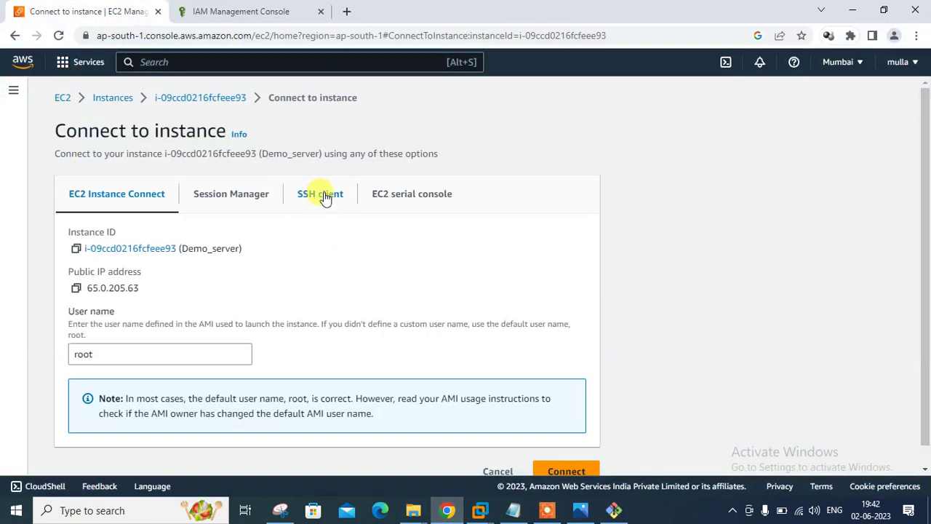
left_click(325, 197)
left_click(75, 417)
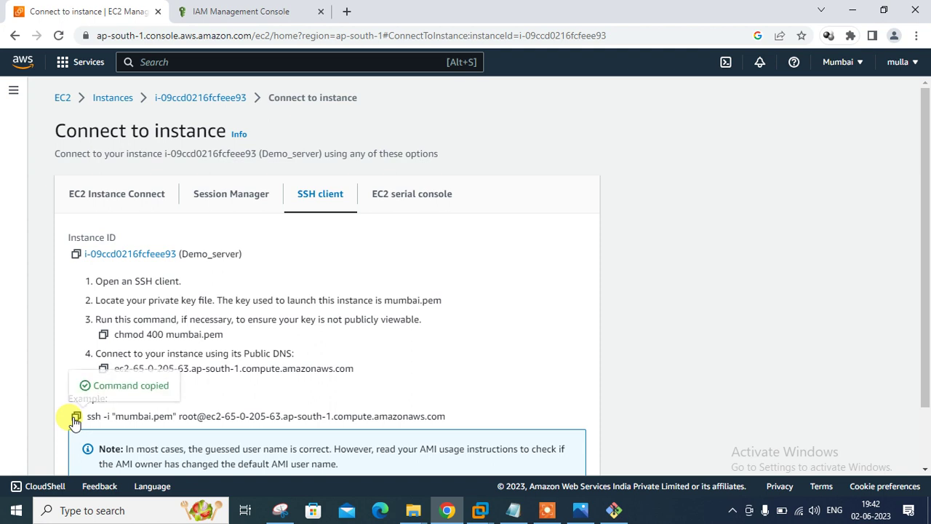
key("alt+Tab")
right_click(245, 290)
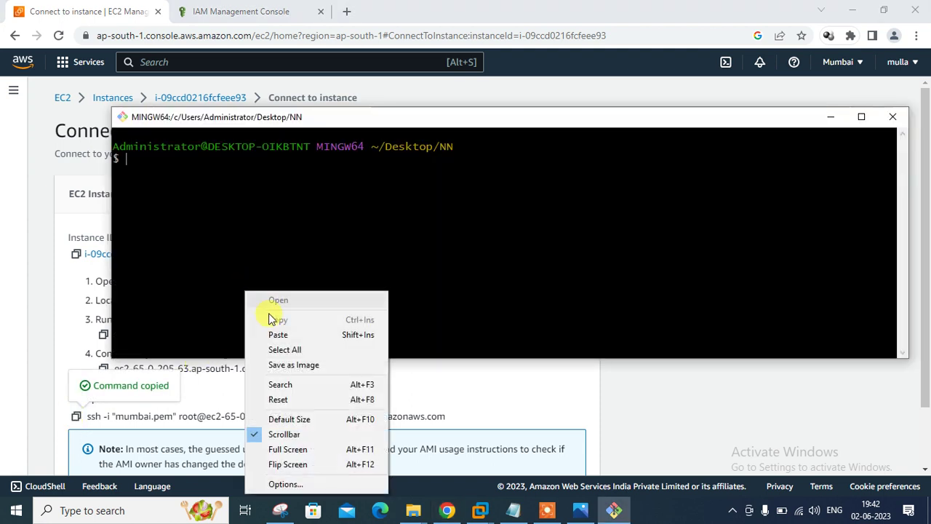
left_click(274, 334)
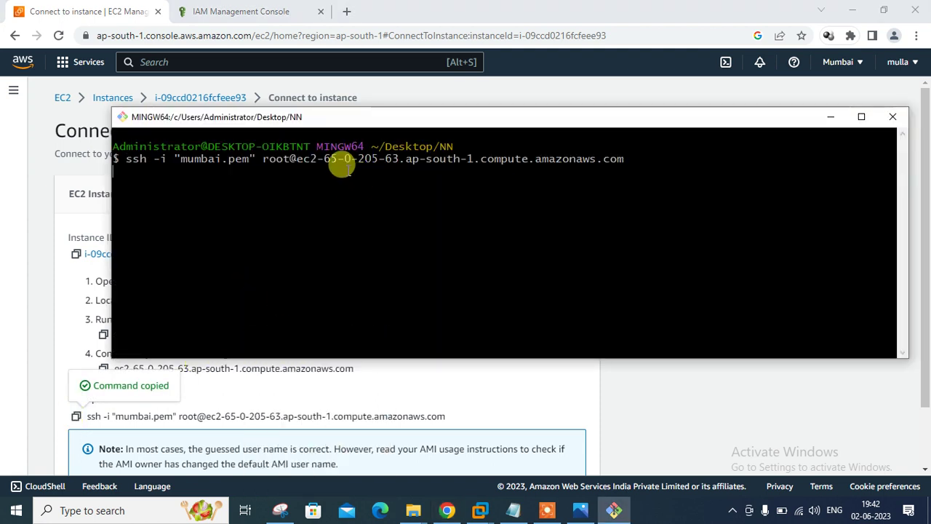
left_click_drag(304, 120, 273, 80)
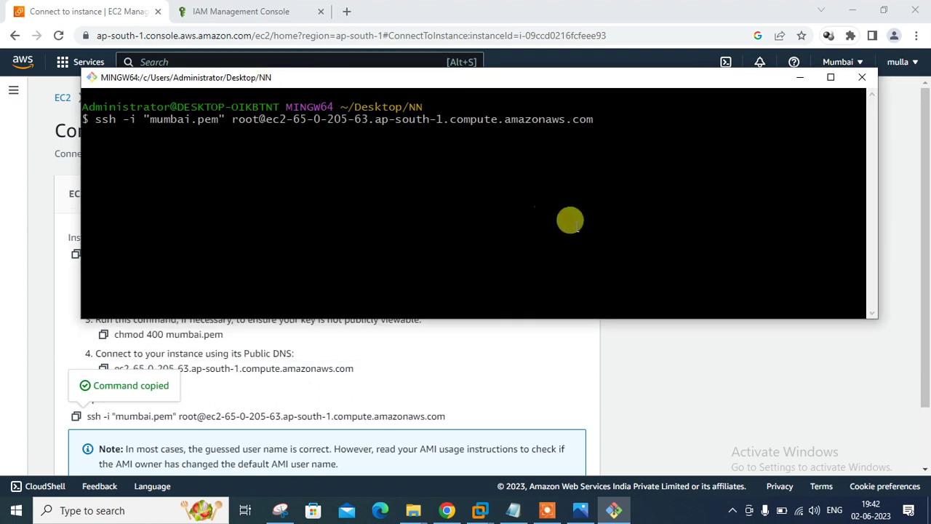
left_click_drag(876, 321, 876, 469)
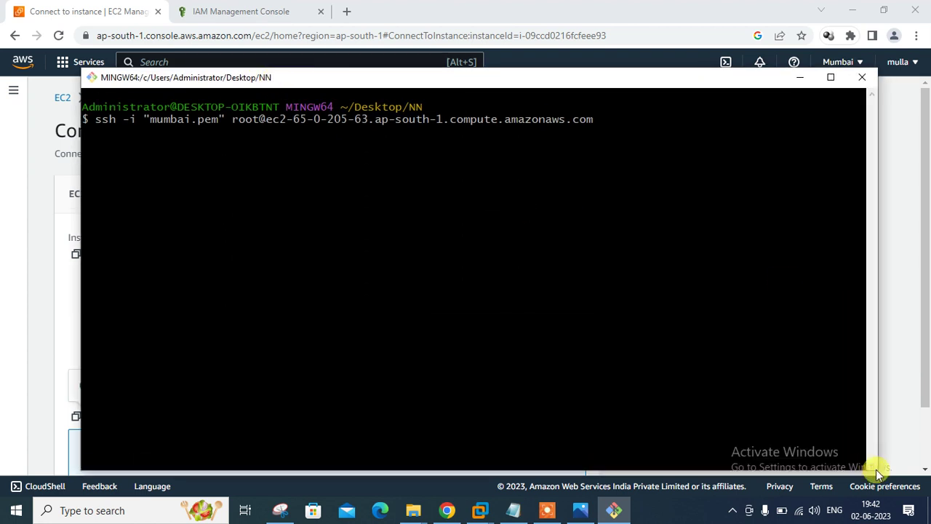
left_click_drag(313, 84, 334, 72)
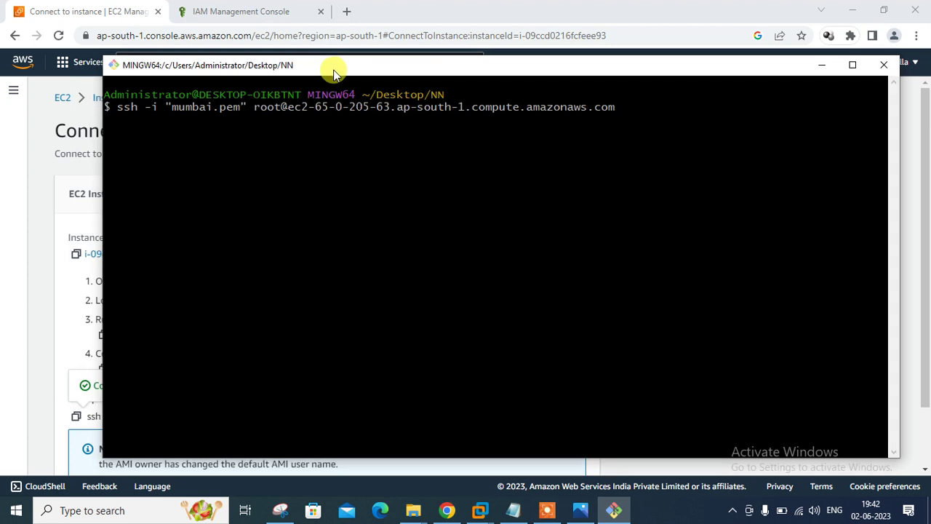
In Chrome, try an EC2 Instance Connect session to Demo_server as root, check Git Bash meanwhile, and close the session tab
left_click(45, 127)
left_click(145, 193)
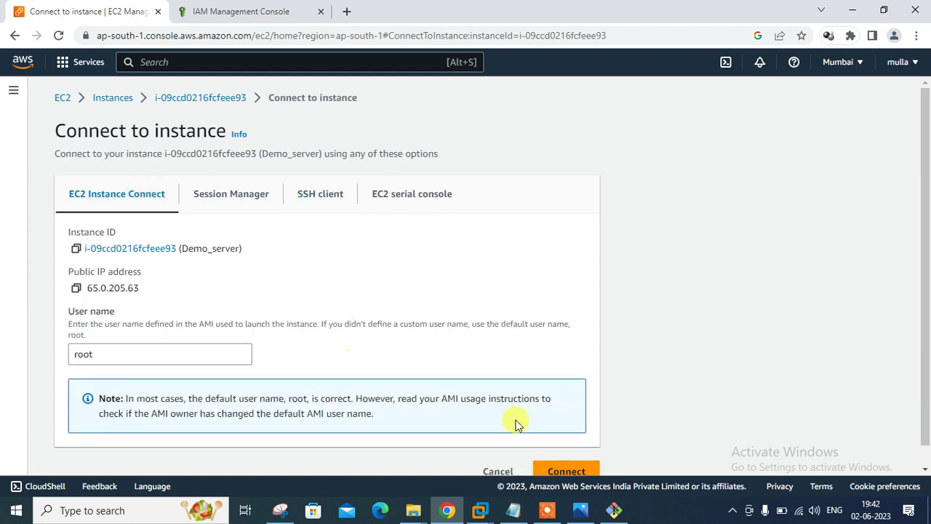
left_click(558, 472)
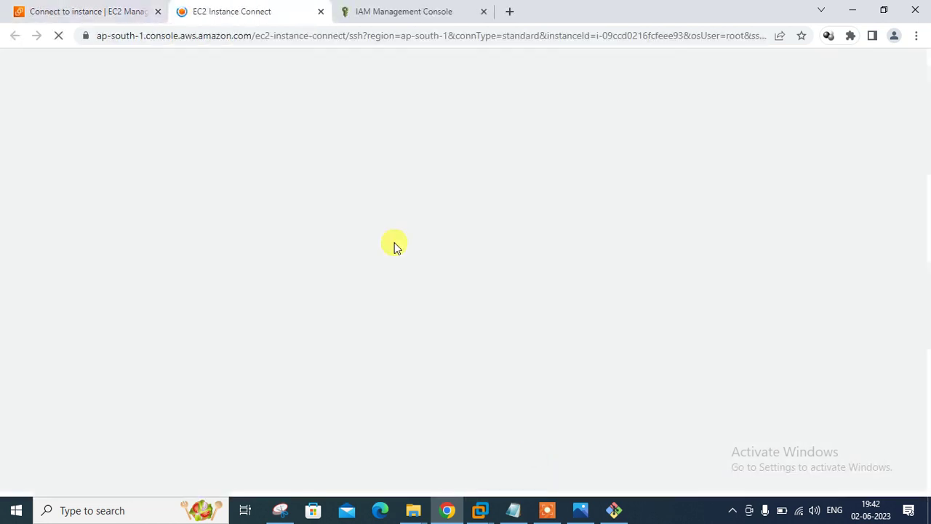
left_click(616, 512)
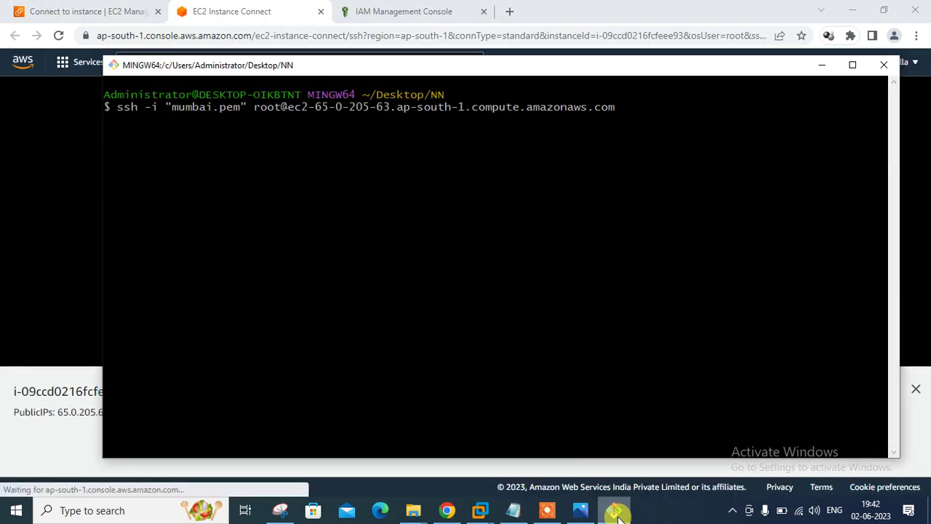
left_click(615, 512)
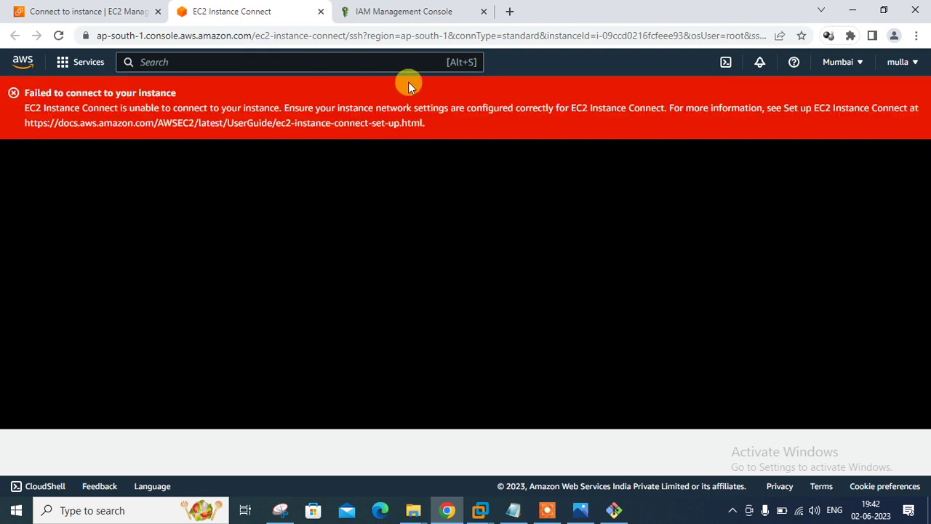
left_click(321, 12)
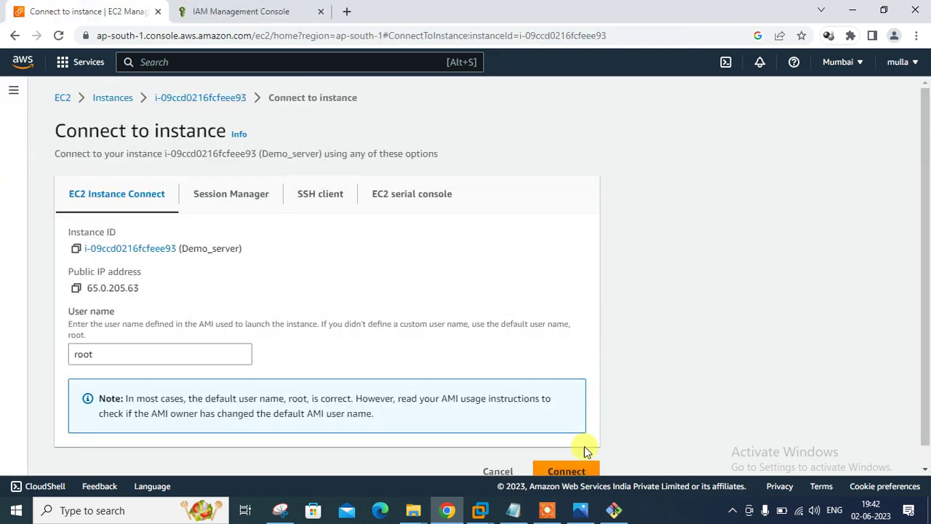
left_click(615, 510)
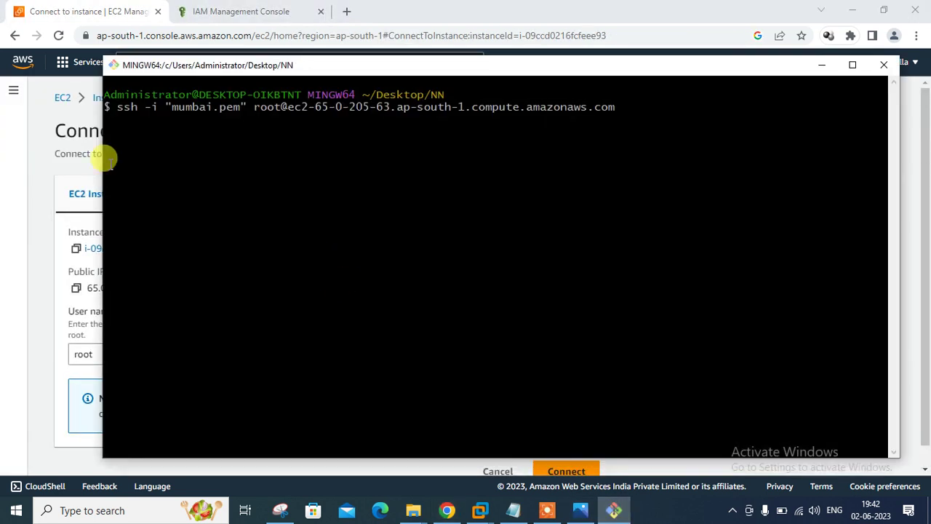
Refresh the EC2 dashboard, select Demo_server among the running instances and try EC2 Instance Connect as root
left_click(59, 101)
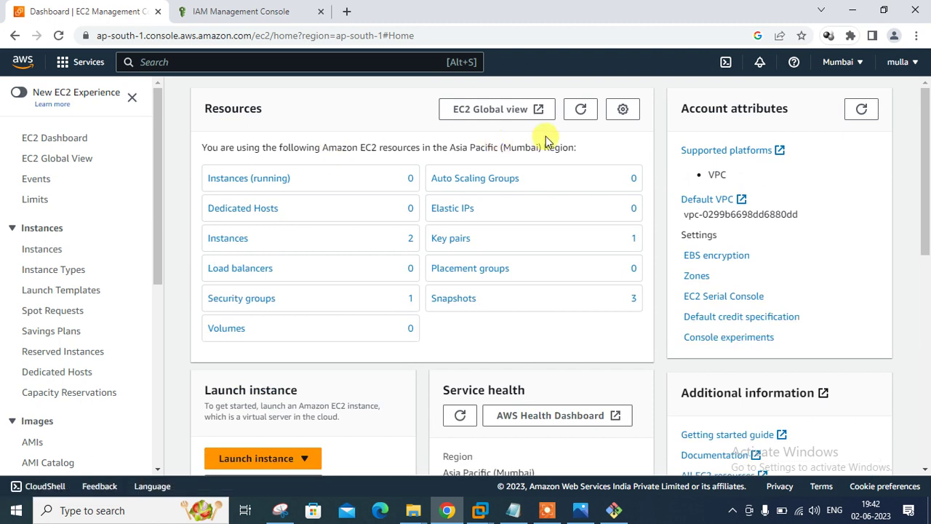
left_click(581, 110)
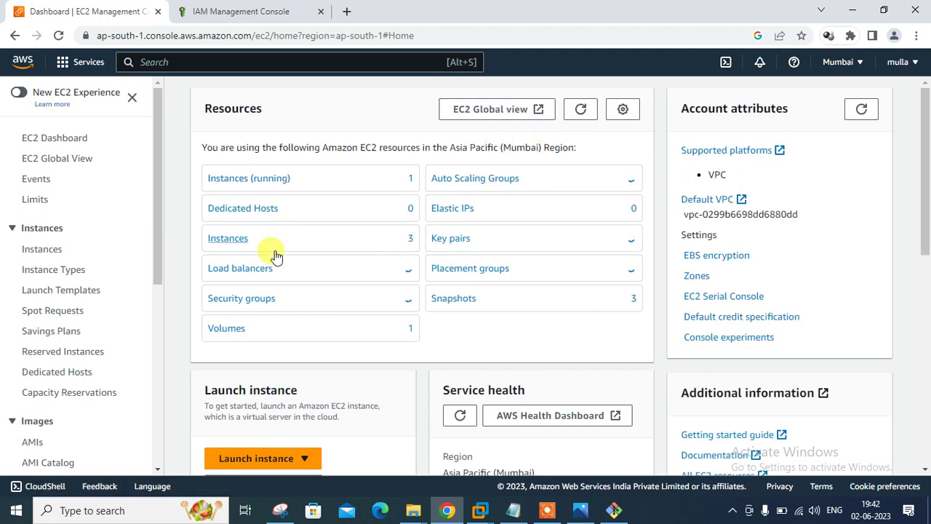
left_click(234, 180)
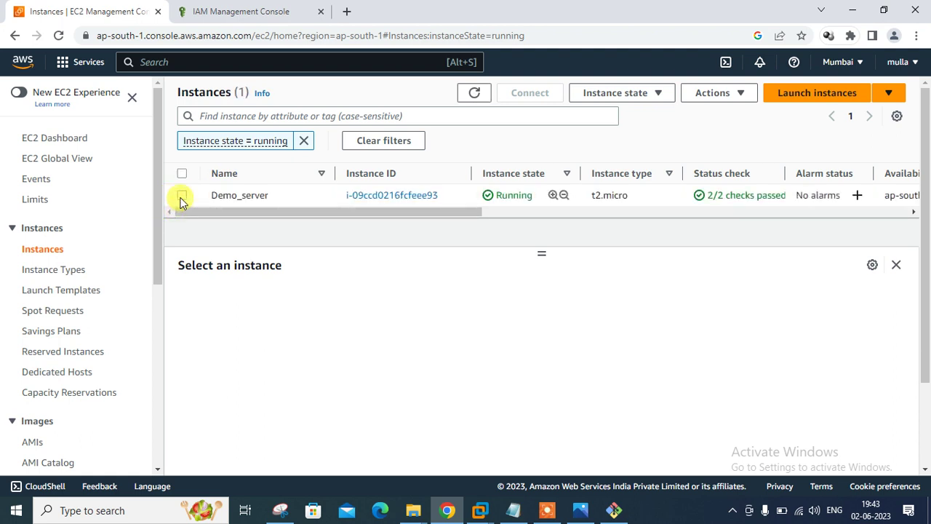
left_click(182, 195)
left_click(533, 93)
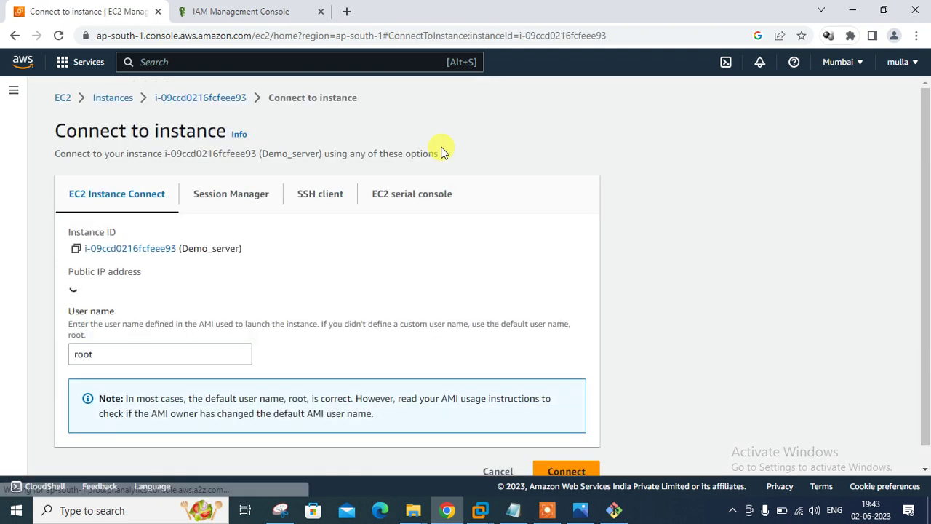
left_click(554, 470)
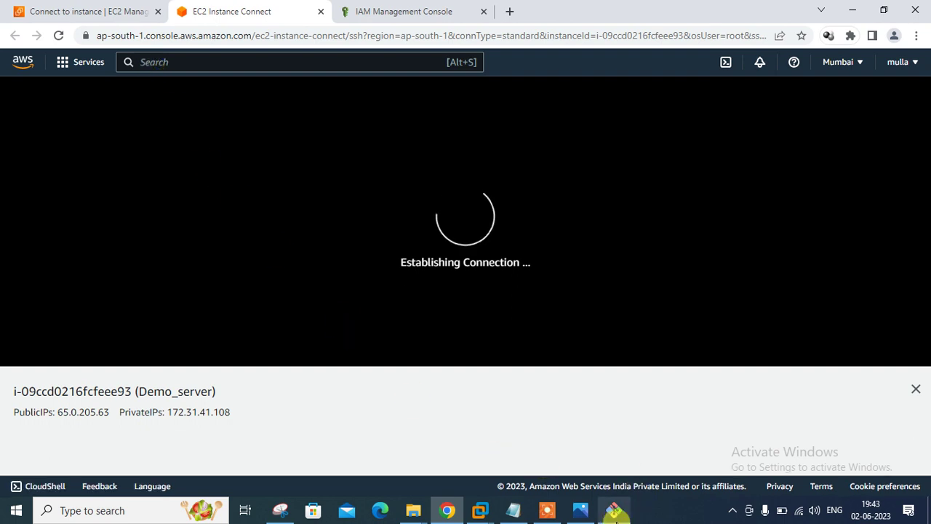
Switch to Git Bash, check the SSH command's outcome and add empty prompt lines below it
left_click(614, 510)
right_click(477, 269)
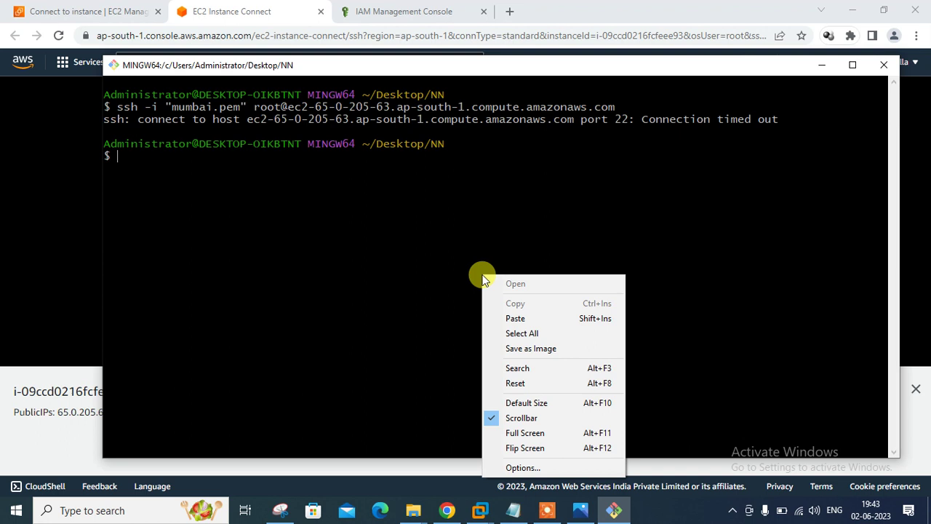
left_click(516, 332)
right_click(411, 262)
left_click(409, 262)
left_click(410, 262)
key("Return")
key("Return")
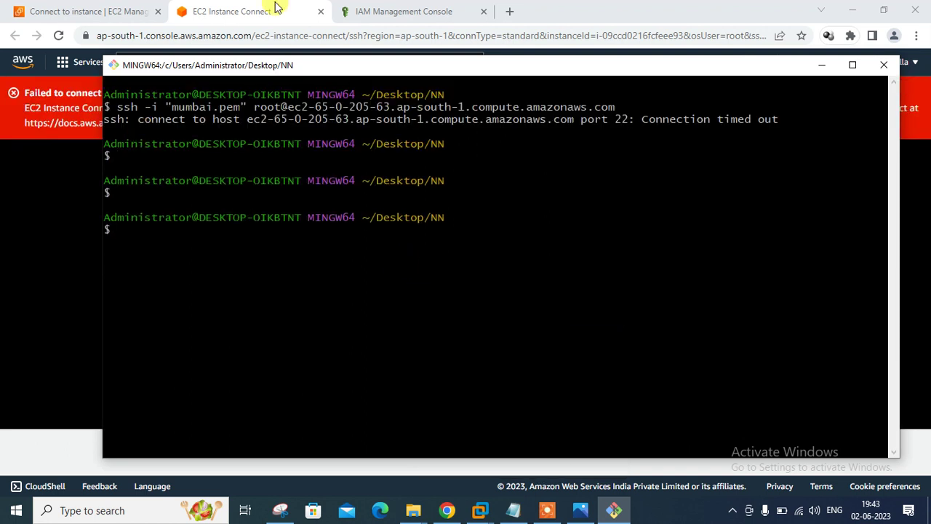
Close the connection tab, copy Demo_server's example SSH command again and rerun it in Git Bash
left_click(321, 11)
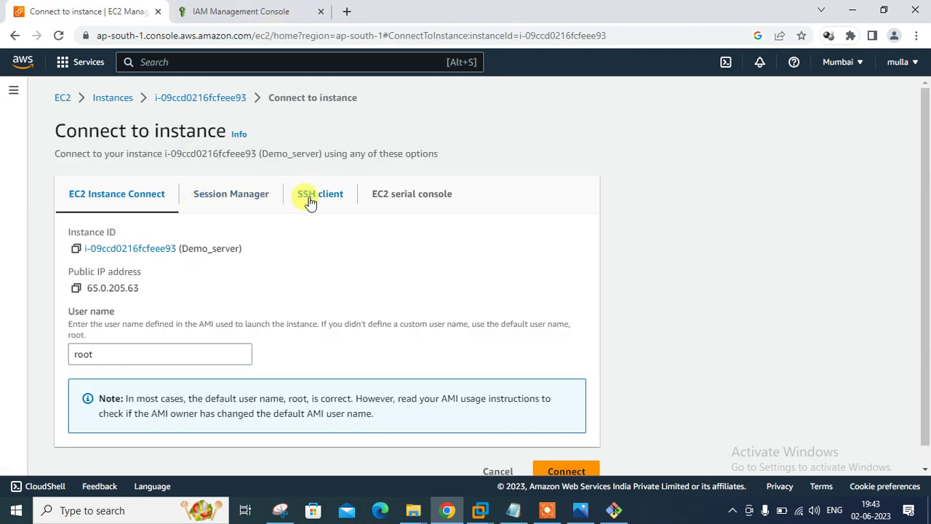
left_click(311, 200)
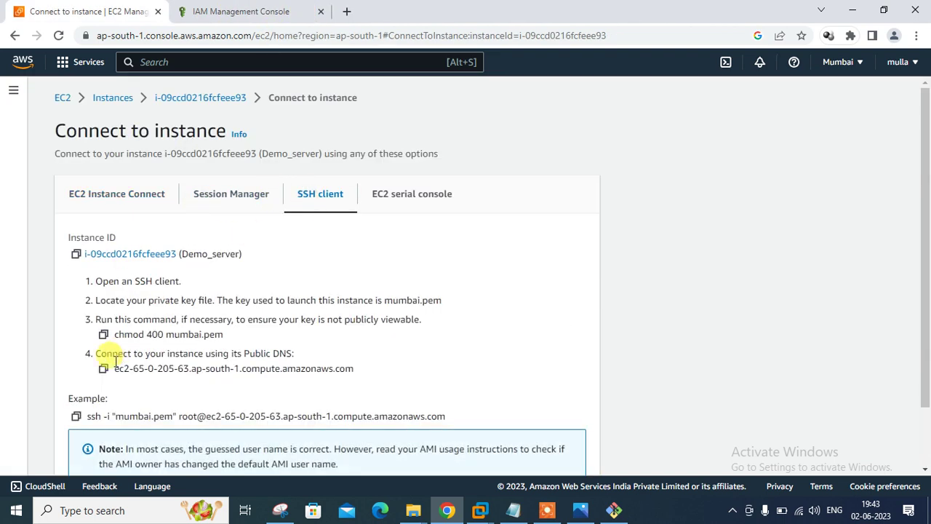
left_click(76, 418)
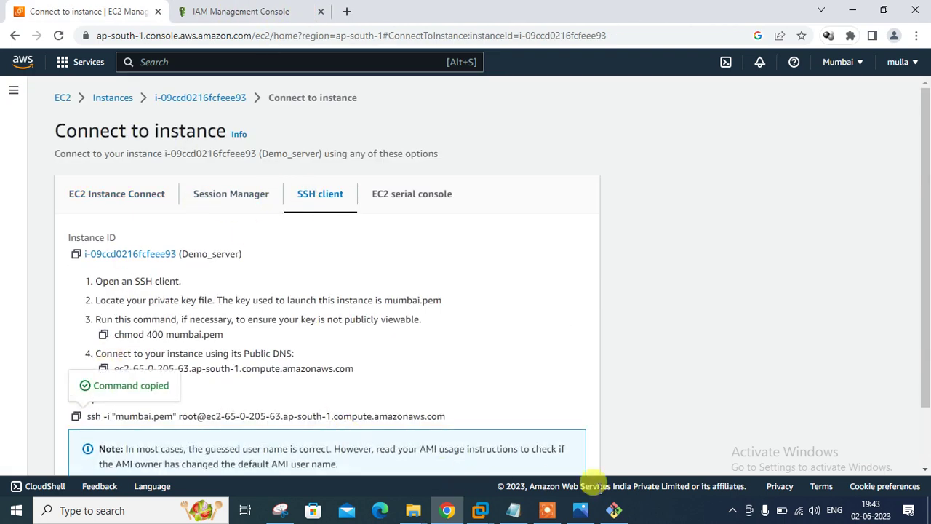
left_click(616, 512)
right_click(382, 297)
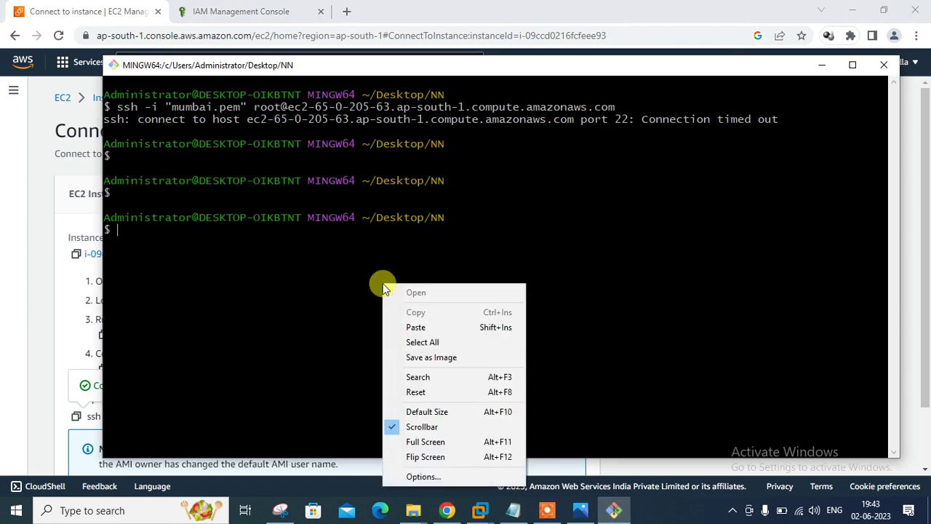
left_click(427, 324)
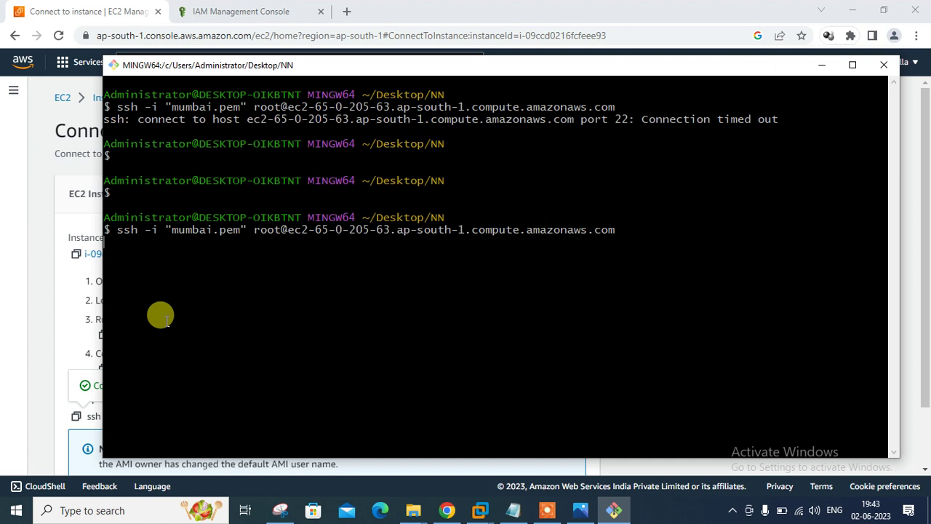
Return to Chrome and start another EC2 Instance Connect session to Demo_server with the user name root
left_click(36, 6)
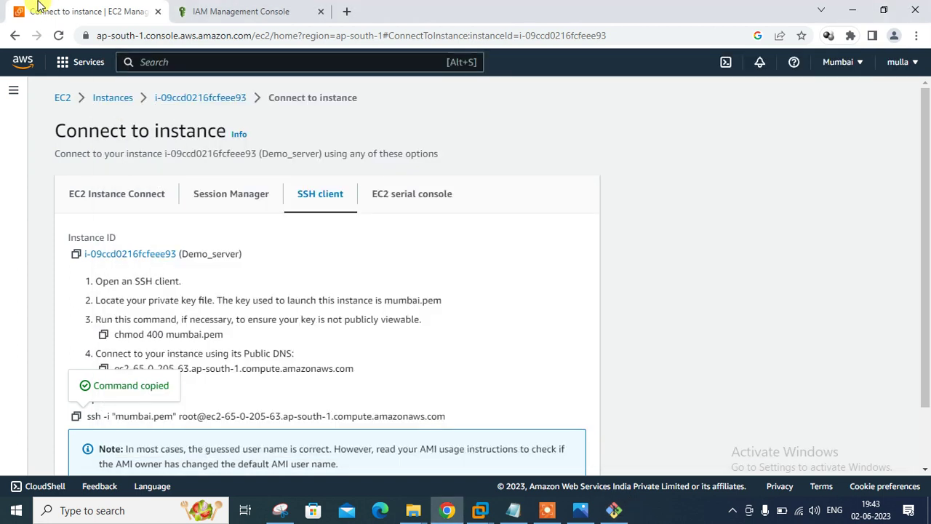
left_click(124, 194)
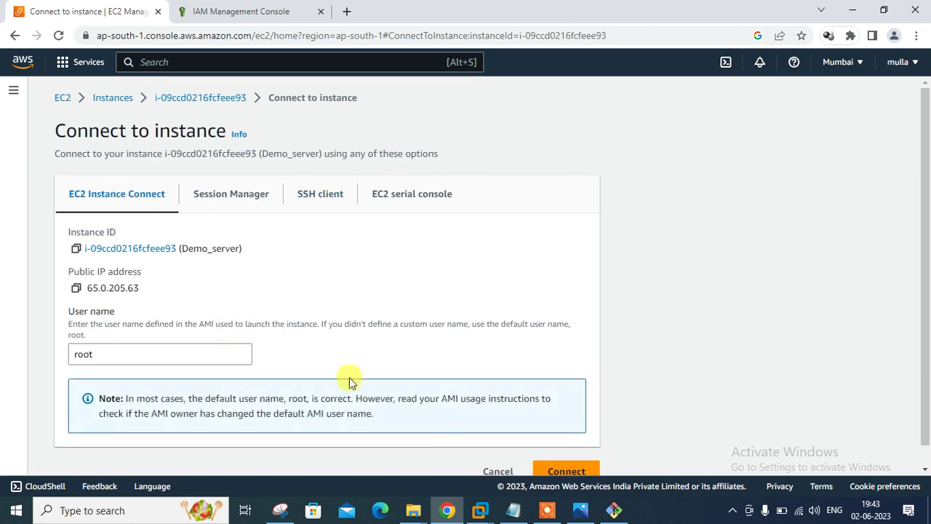
left_click(568, 471)
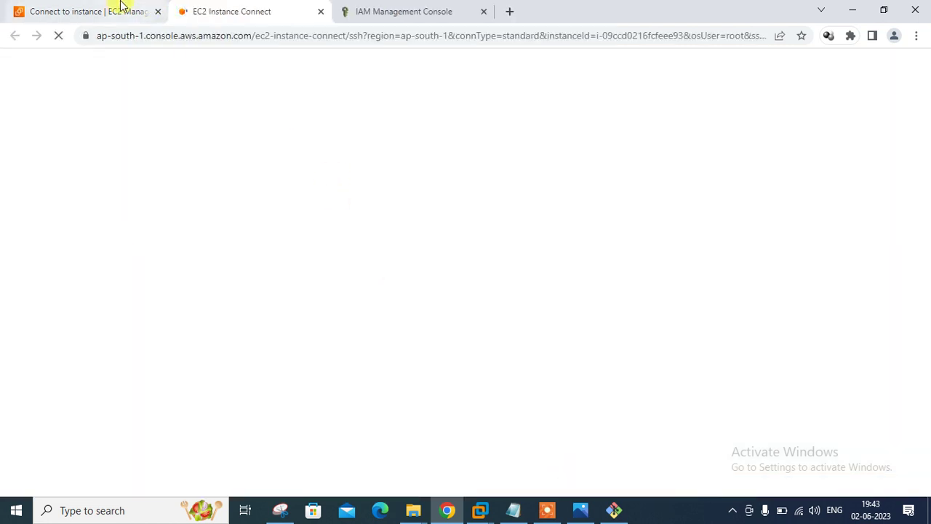
Open Demo_server's instance summary, check the EC2 Instance Connect session's progress, and go to the EC2 dashboard
left_click(121, 7)
left_click(198, 99)
left_click(250, 11)
left_click(81, 11)
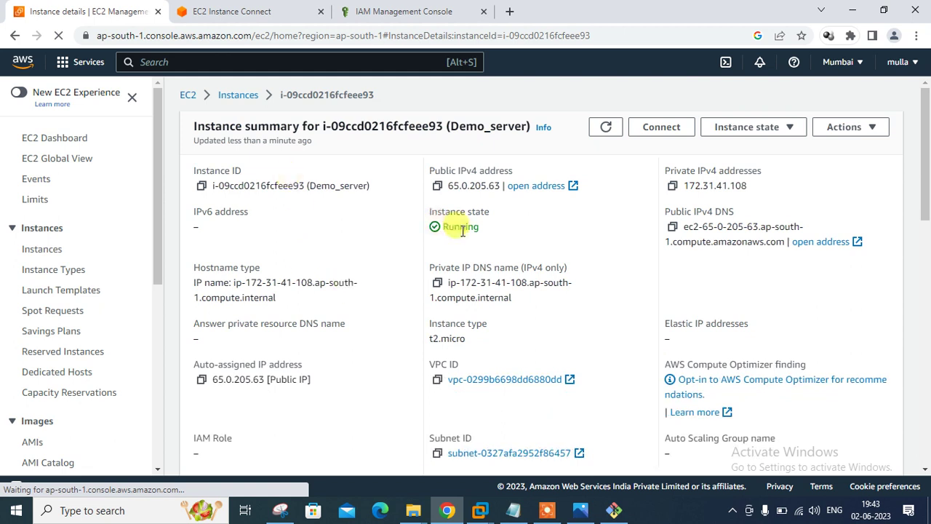
left_click(258, 8)
left_click(32, 11)
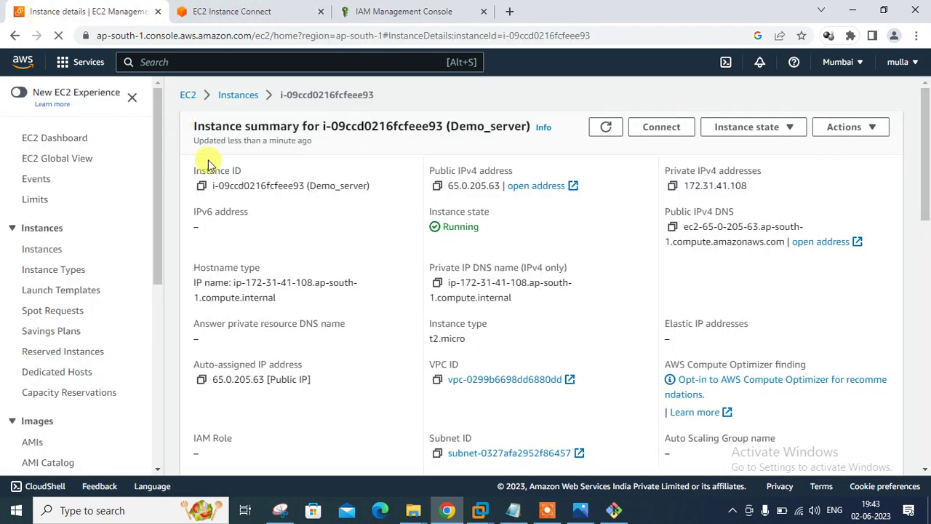
left_click(75, 137)
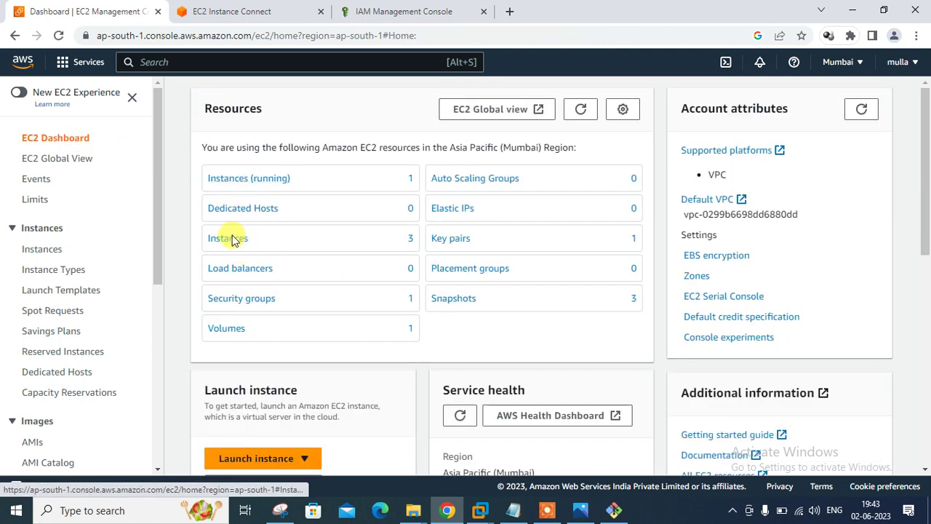
Open the EC2 instances list, close the Instance Connect tab, and check the rerun SSH command's progress in Git Bash
left_click(228, 239)
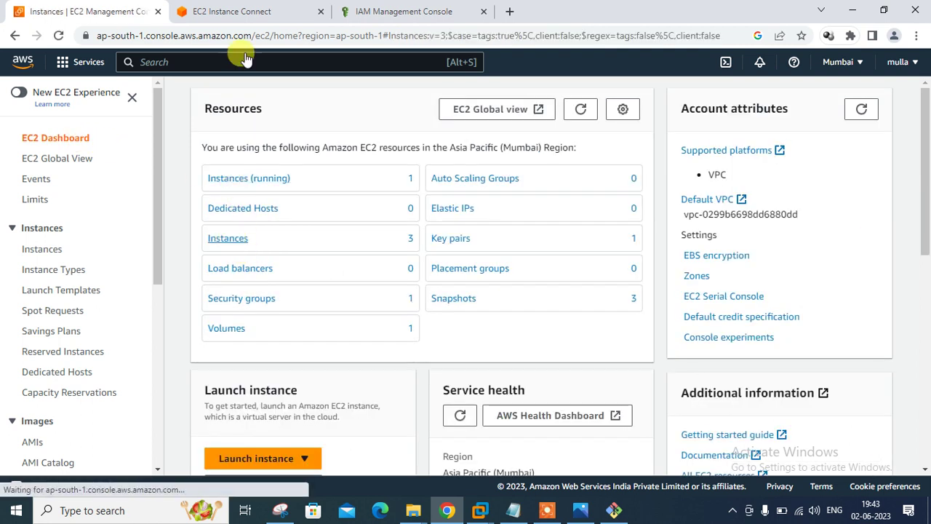
left_click(270, 7)
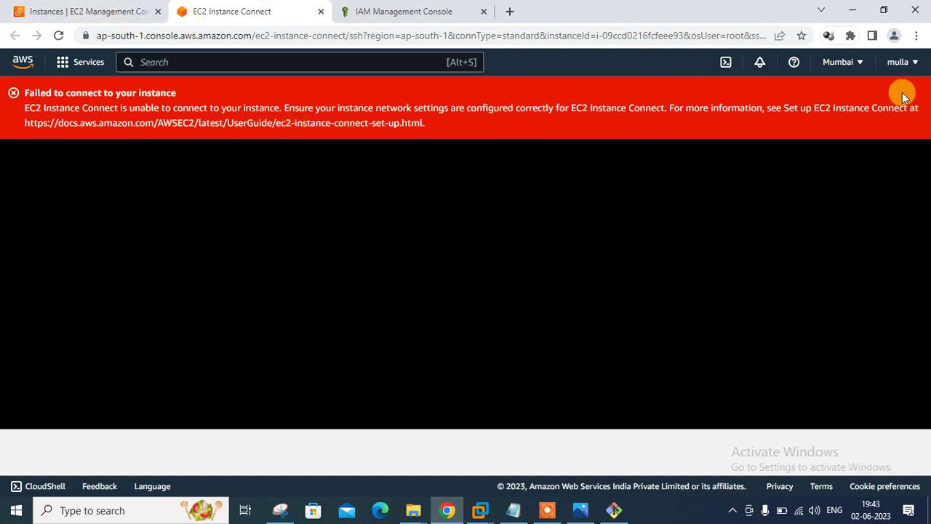
left_click(321, 12)
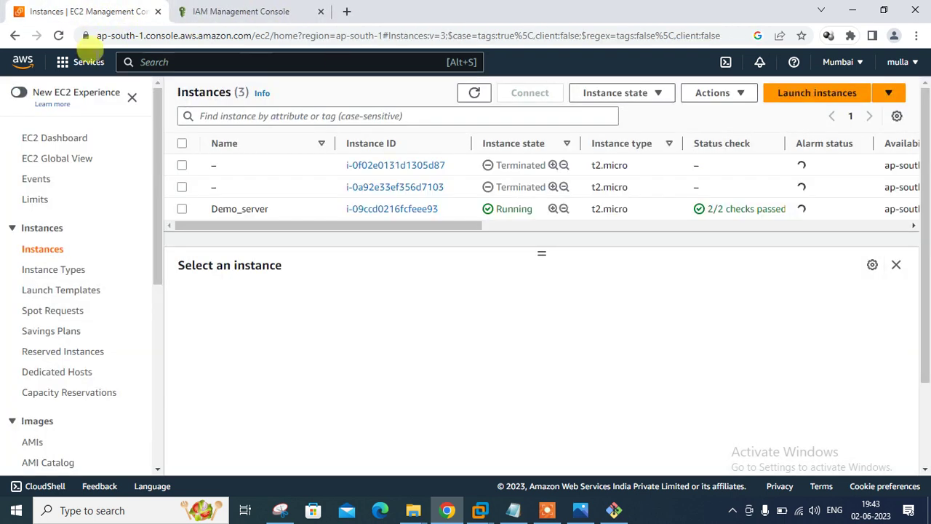
left_click(608, 516)
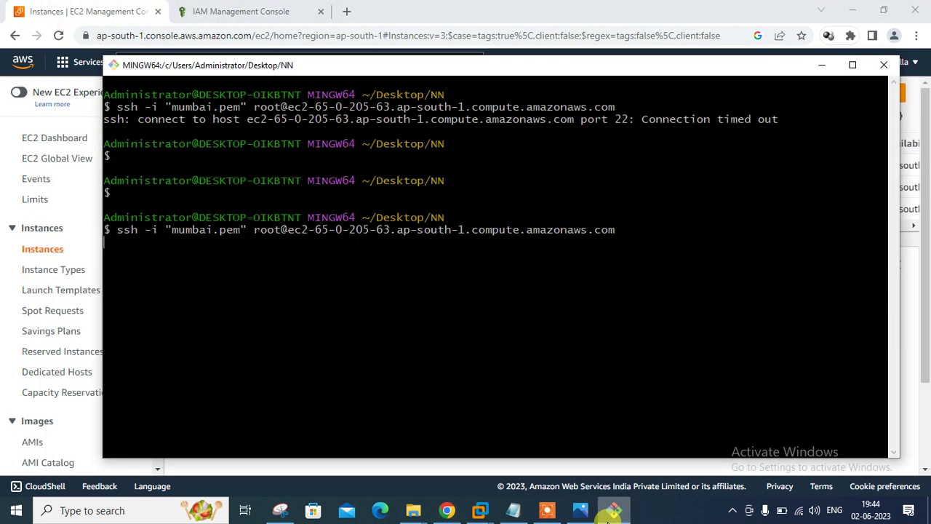
left_click(423, 7)
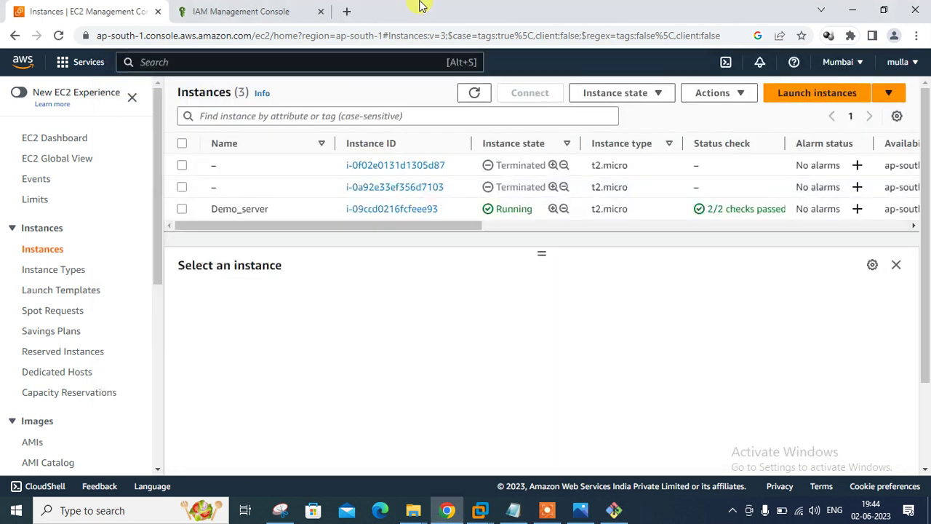
Open the default security group attached to Demo_server and review its inbound rules
left_click(183, 209)
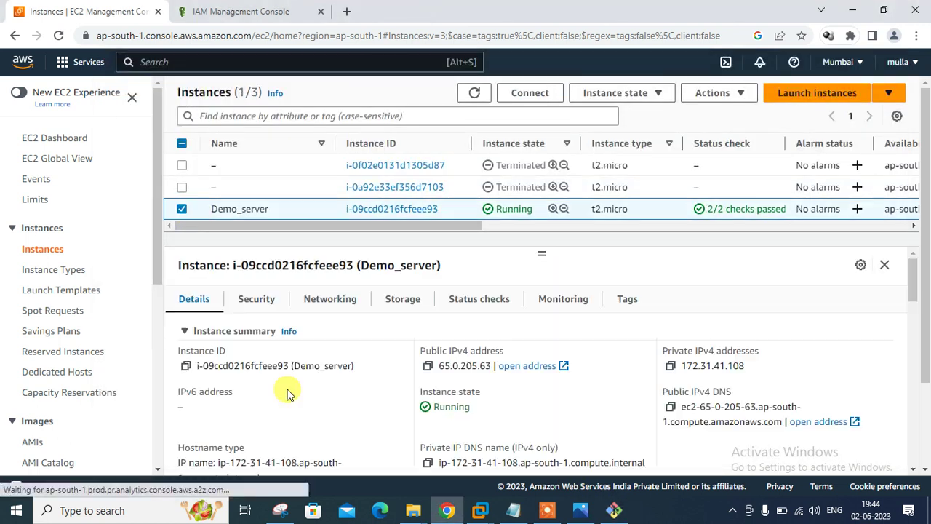
left_click(265, 302)
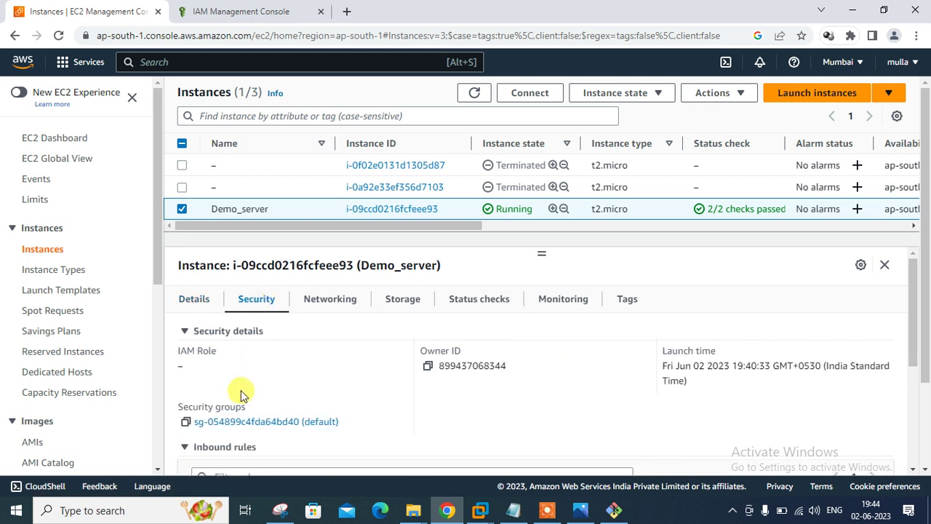
left_click(228, 423)
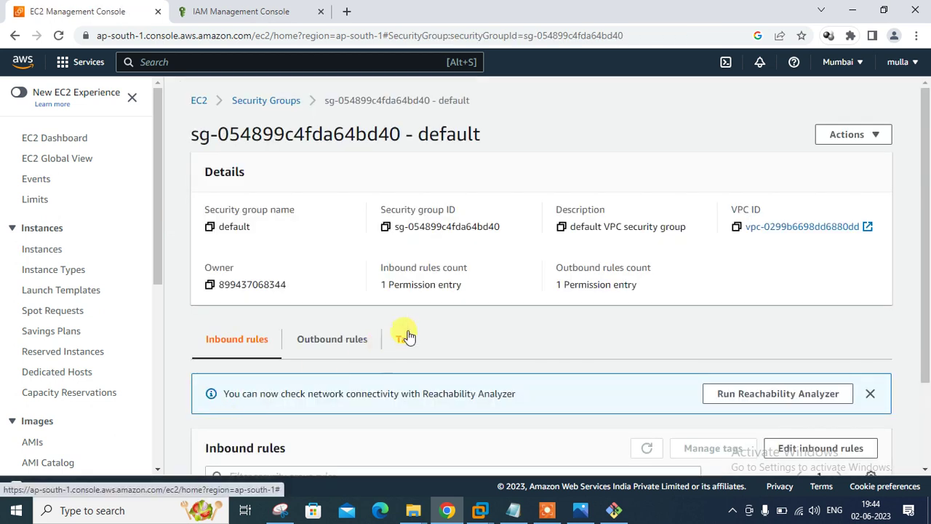
left_click_drag(926, 231, 926, 311)
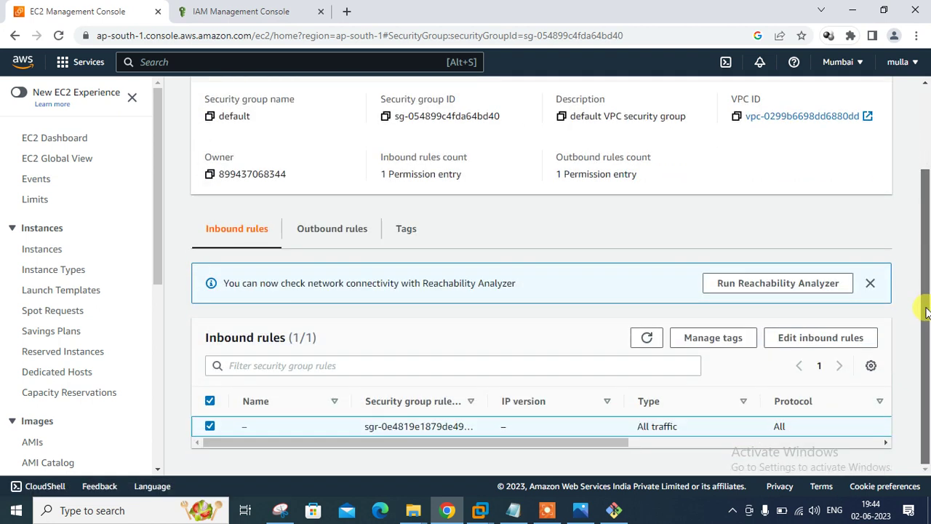
left_click(742, 339)
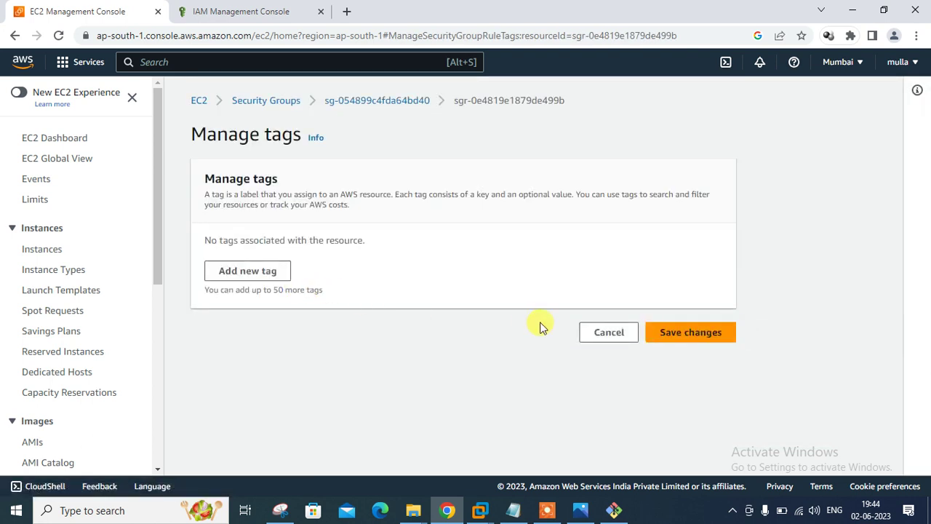
left_click(598, 335)
left_click(546, 512)
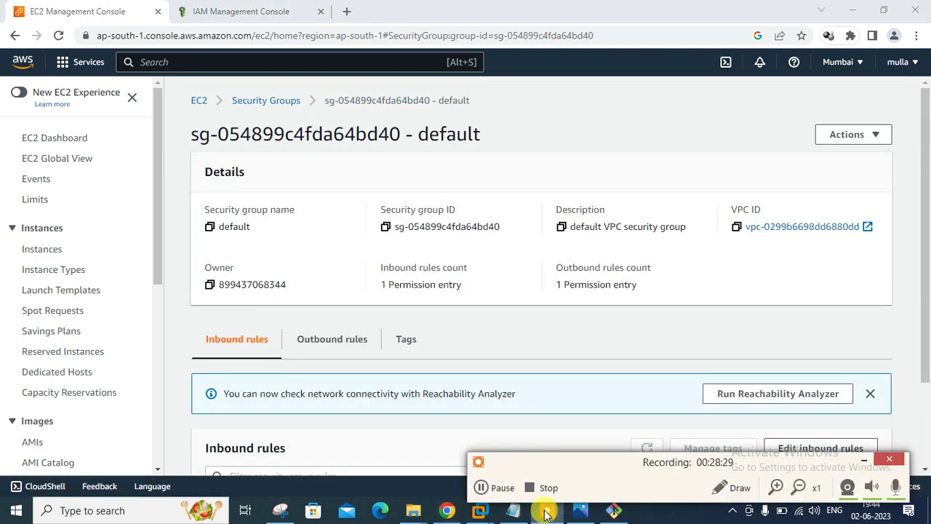
left_click(236, 12)
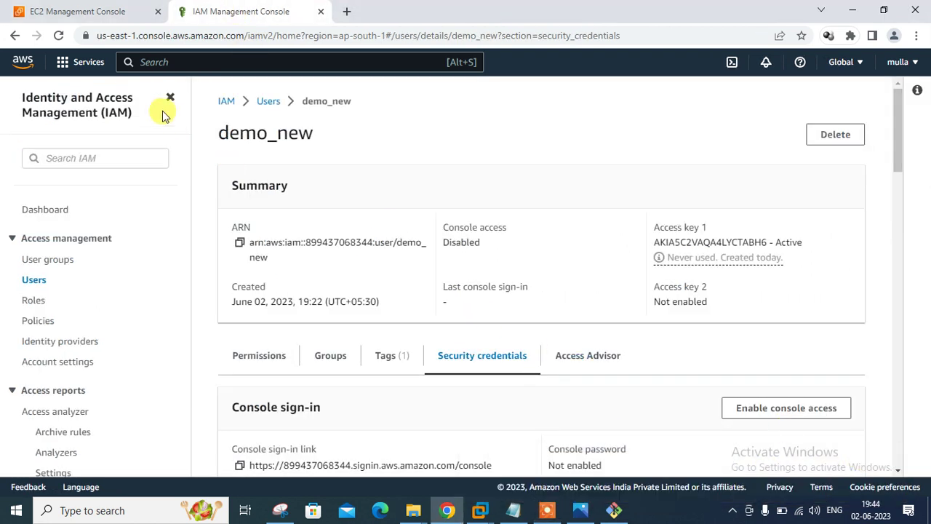
left_click(73, 10)
Find Demo_server among the running instances and start another EC2 Instance Connect session with the user name root
left_click(199, 102)
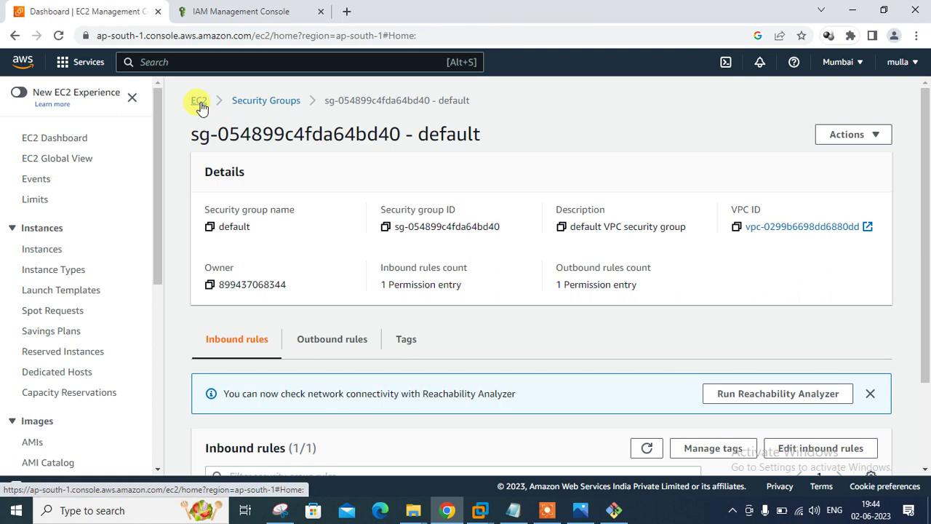
left_click(234, 182)
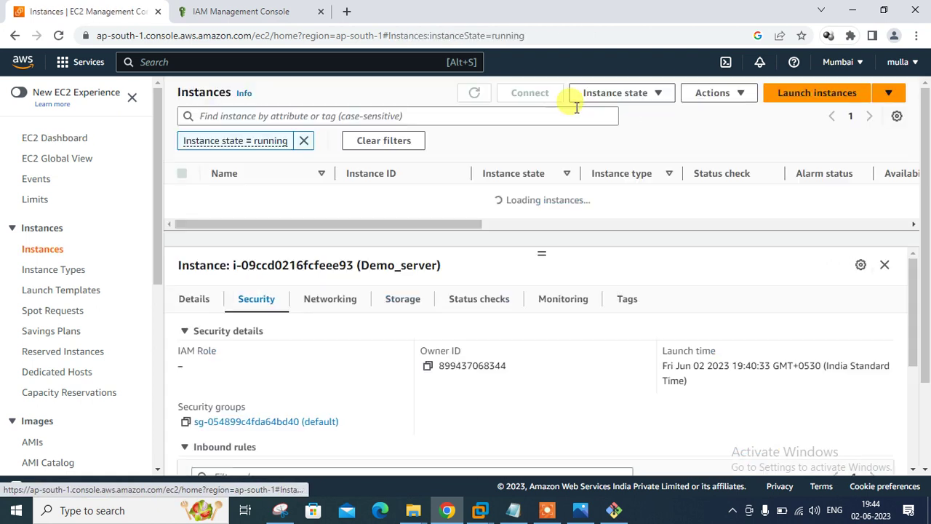
left_click(475, 93)
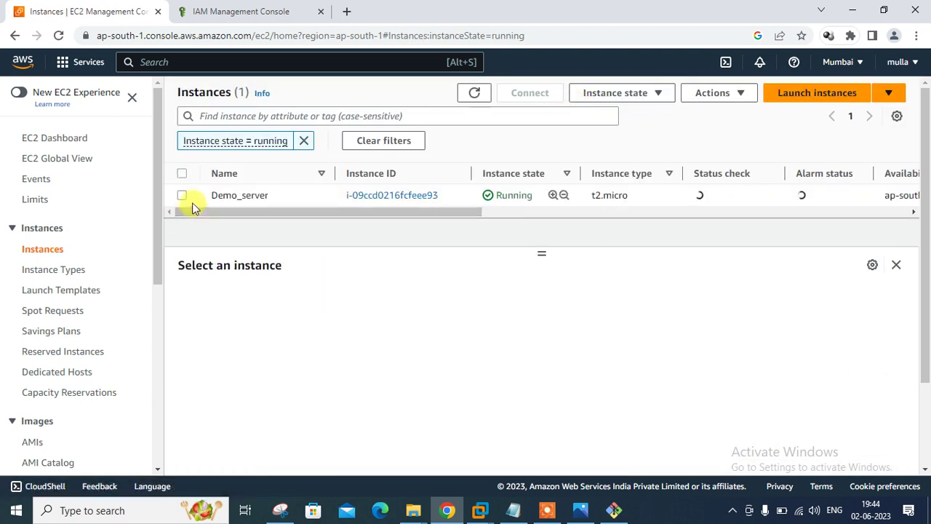
left_click(183, 195)
left_click(529, 92)
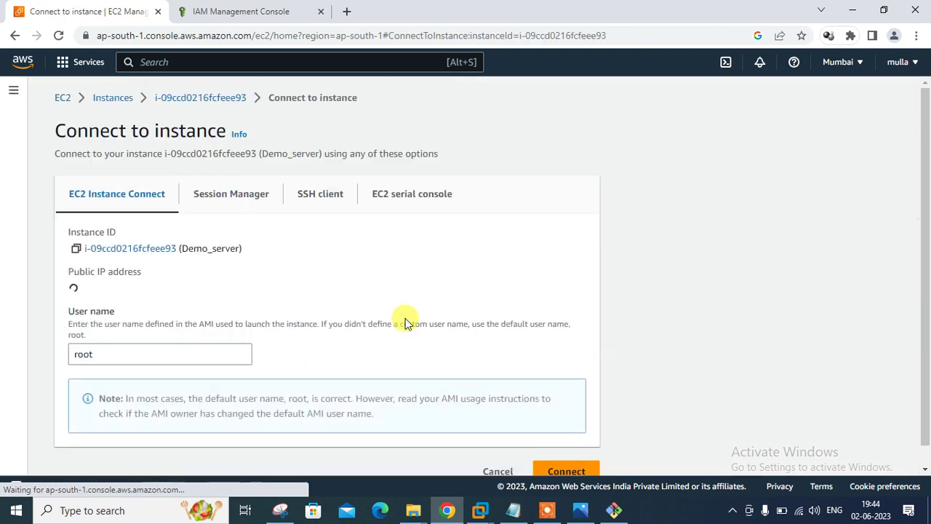
left_click(567, 471)
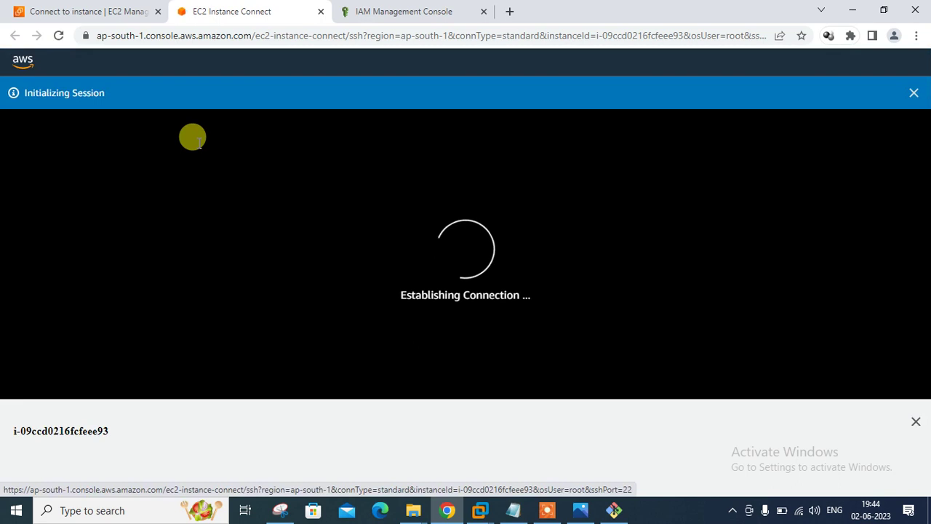
mouse_move(119, 11)
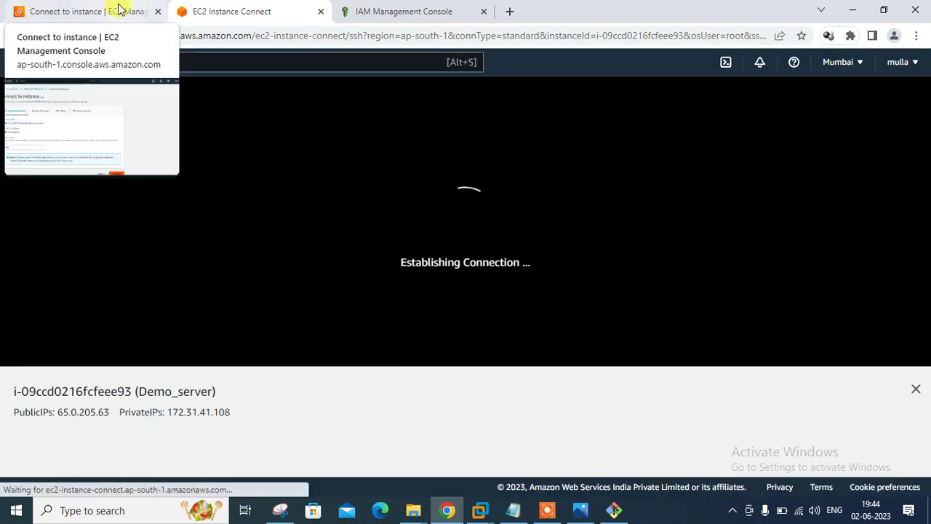
Start an EC2 Instance Connect session to Demo_server with the user name ubuntu and close the root session's tab
left_click(118, 10)
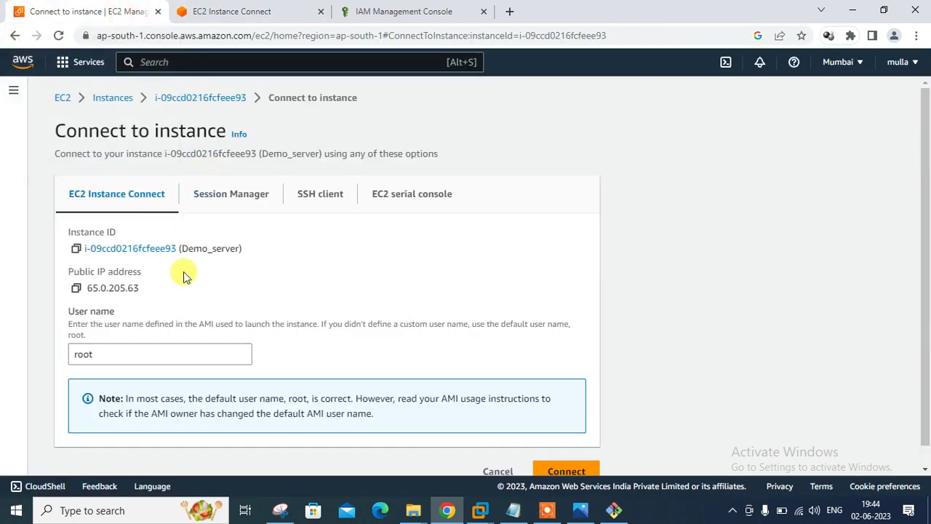
double_click(100, 353)
key("BackSpace")
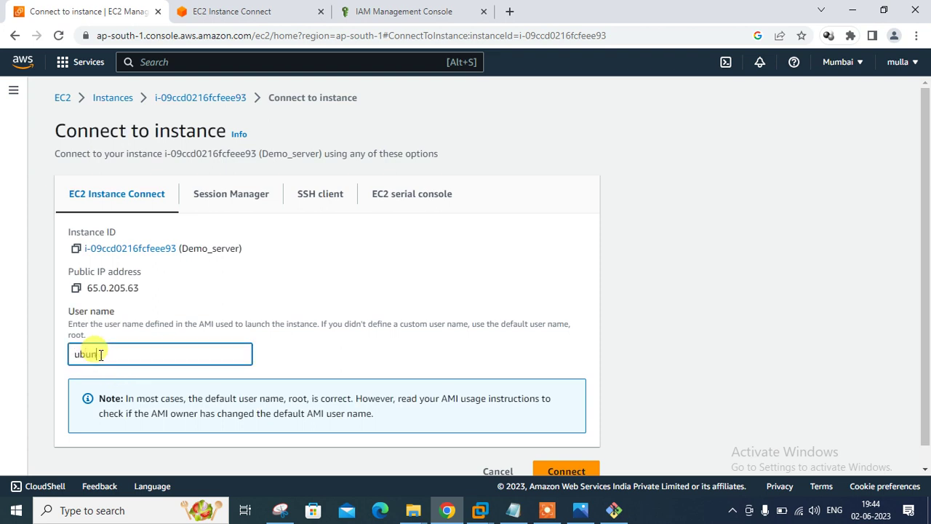
left_click(559, 472)
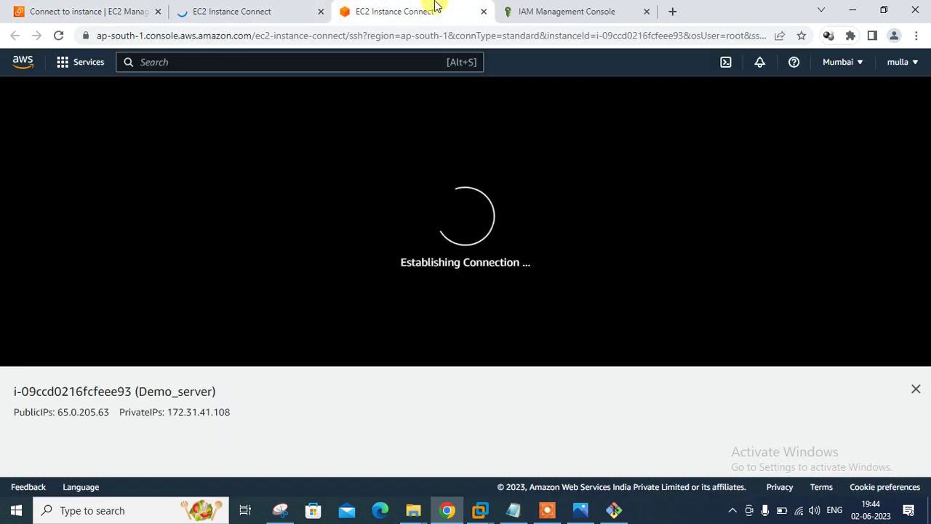
left_click(484, 12)
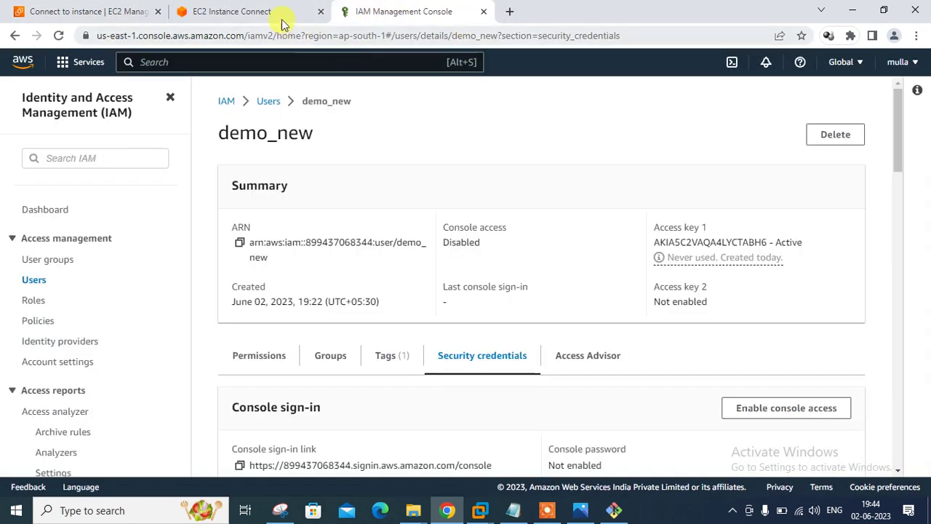
left_click(269, 11)
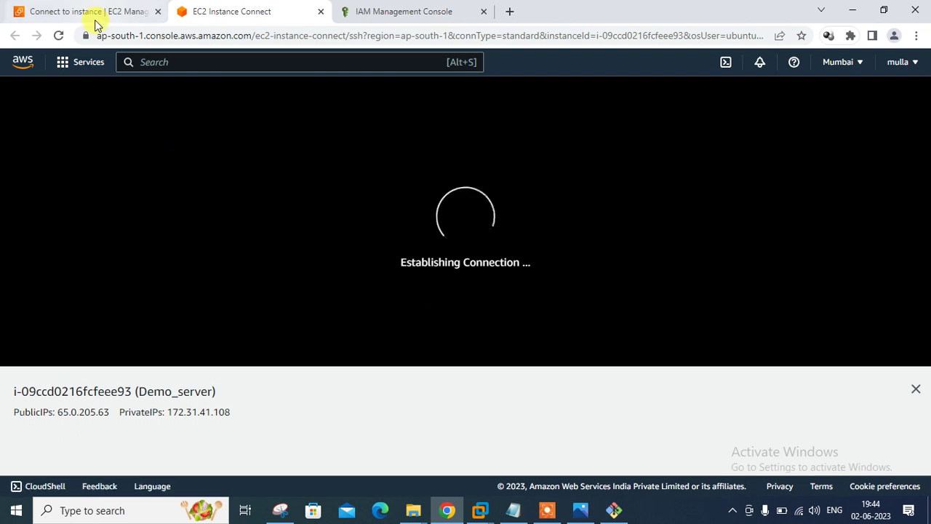
Check the ubuntu connection session and open the default security group's inbound rules for editing
left_click(66, 20)
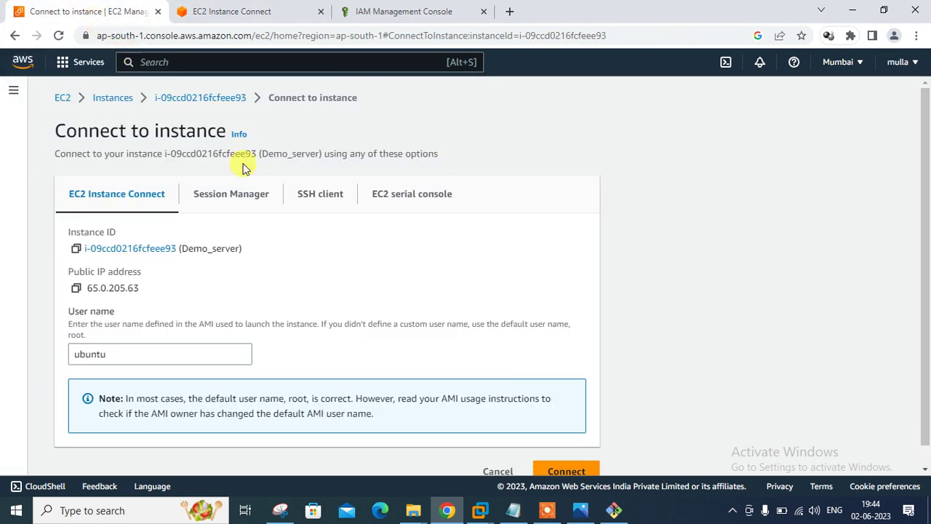
left_click(62, 98)
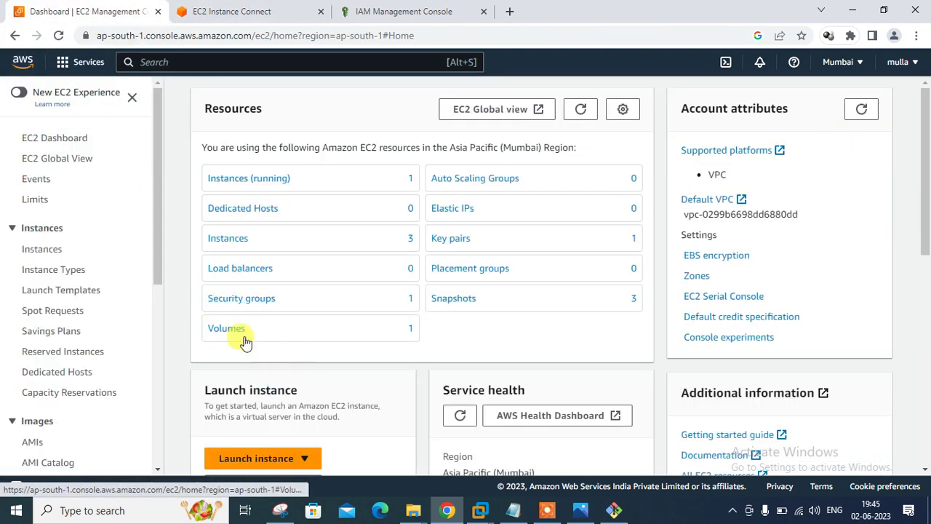
left_click(245, 300)
left_click(284, 9)
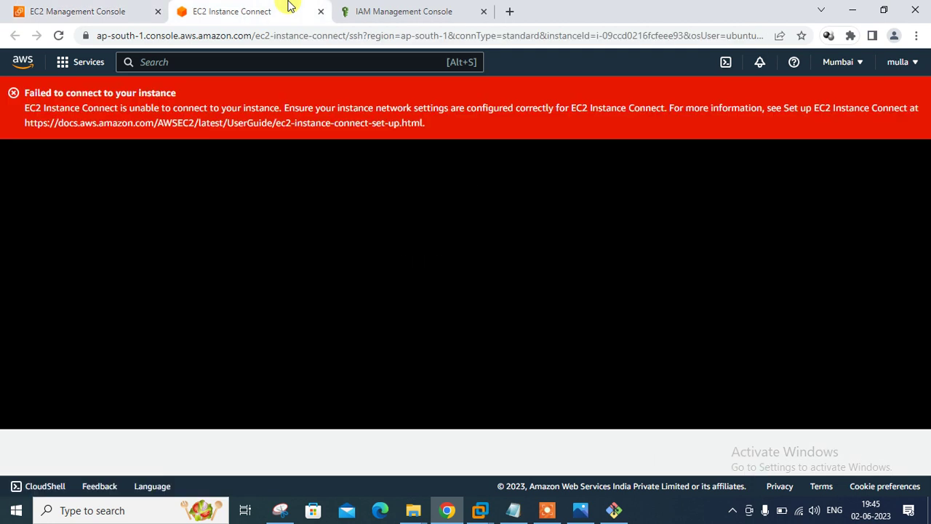
left_click(55, 12)
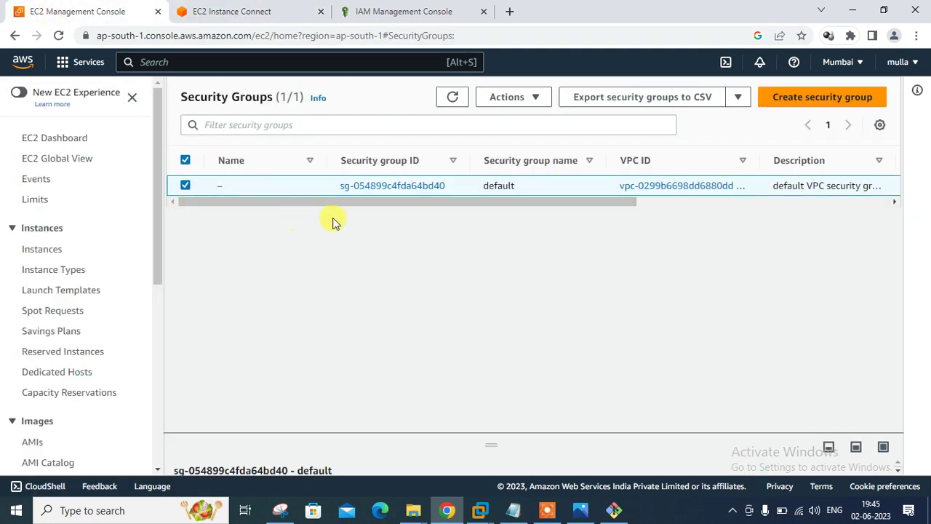
left_click(535, 103)
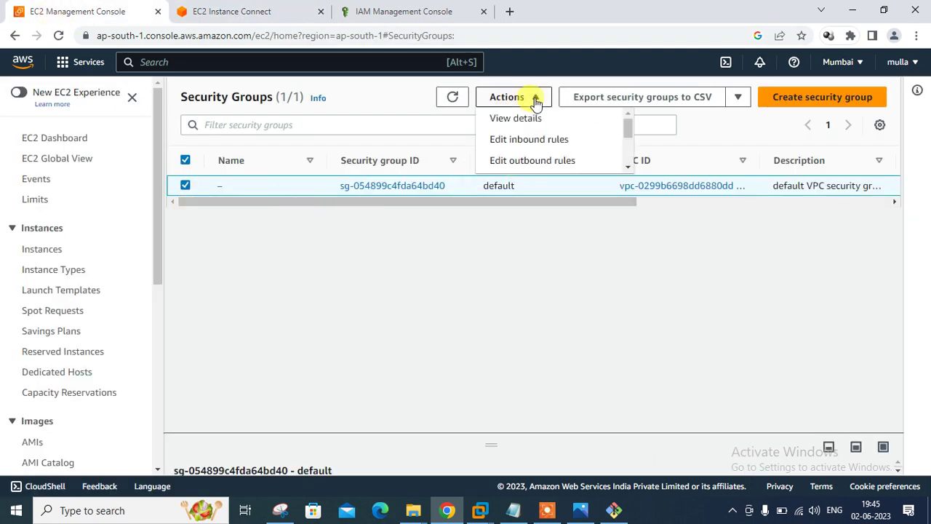
left_click(524, 140)
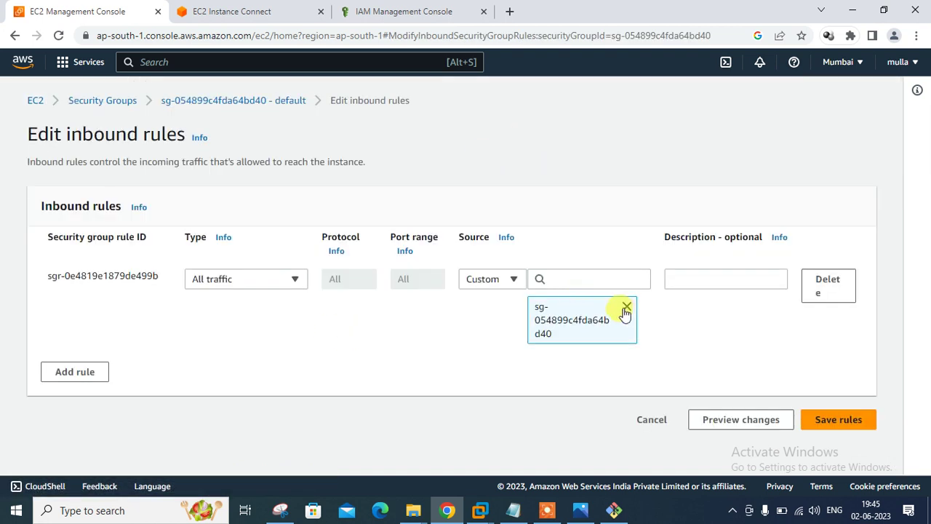
Try to change the existing all-traffic inbound rule's source to Anywhere-IPv4 with 0.0.0.0/0
left_click(513, 281)
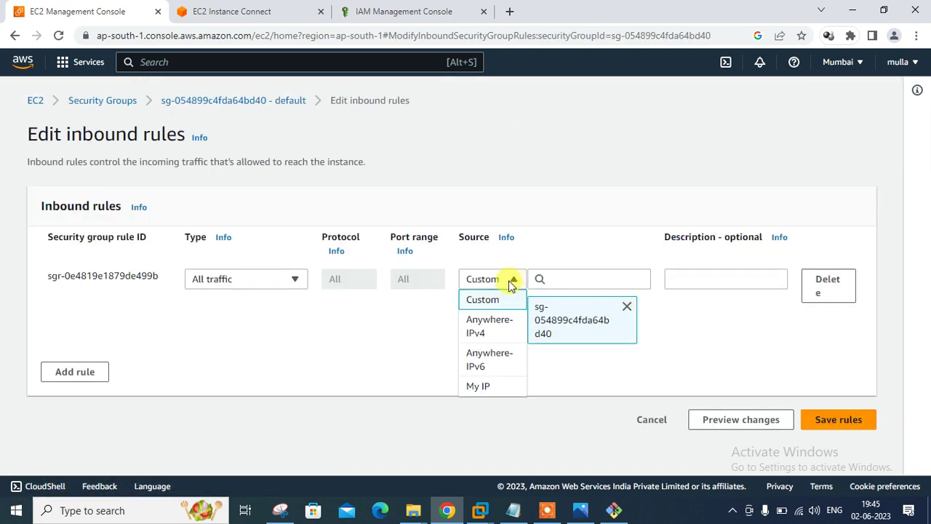
left_click(488, 328)
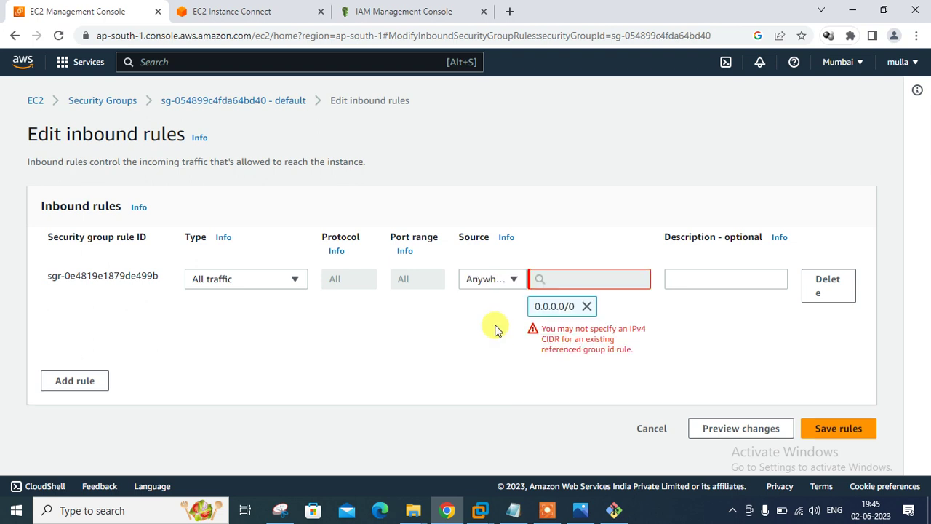
left_click(587, 306)
left_click(542, 278)
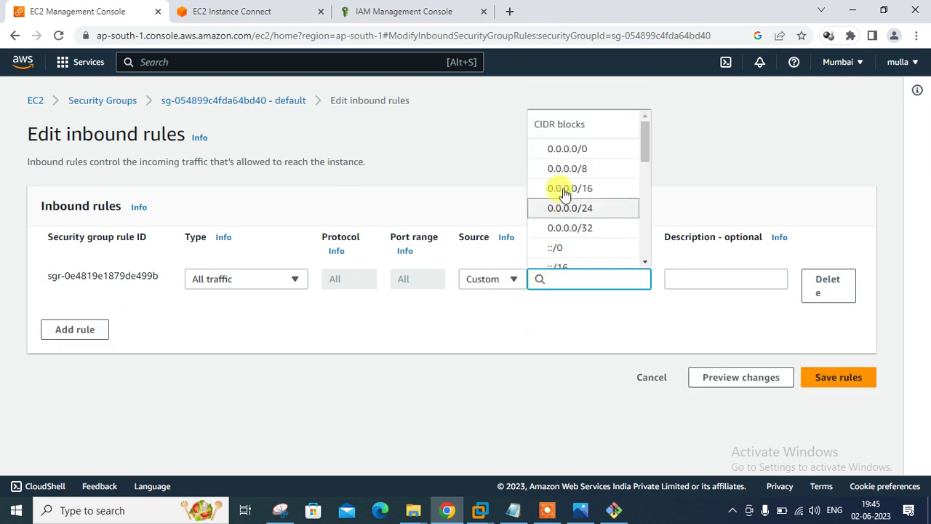
left_click(567, 148)
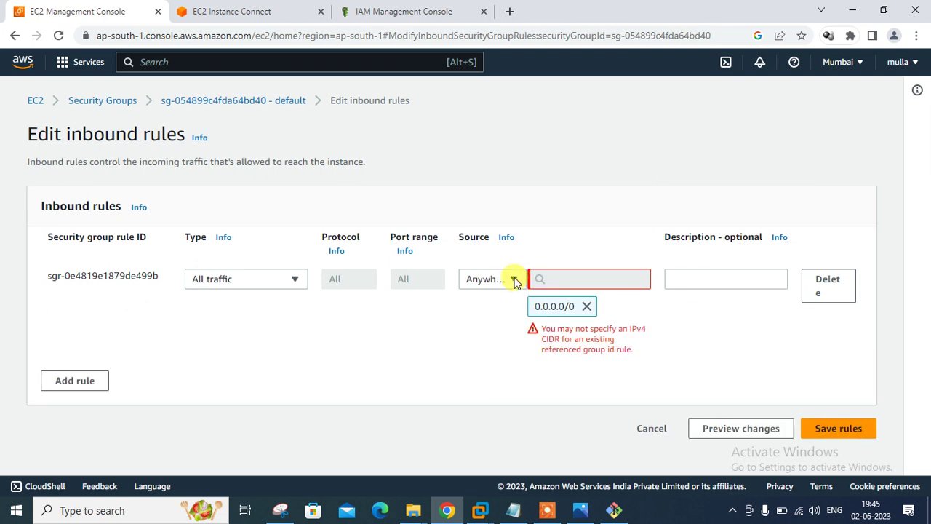
Replace the all-traffic inbound rule with an SSH rule allowing source 0.0.0.0/0 and save the rules
left_click(841, 289)
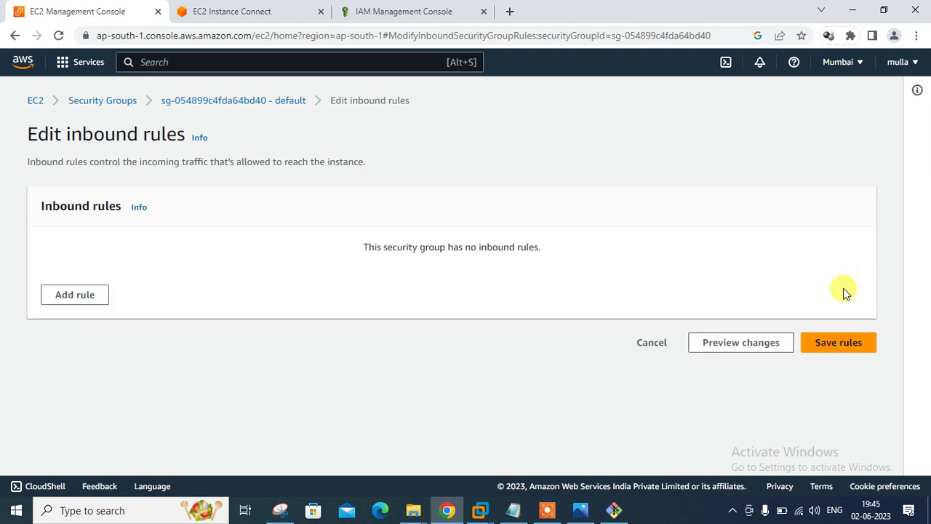
left_click(63, 295)
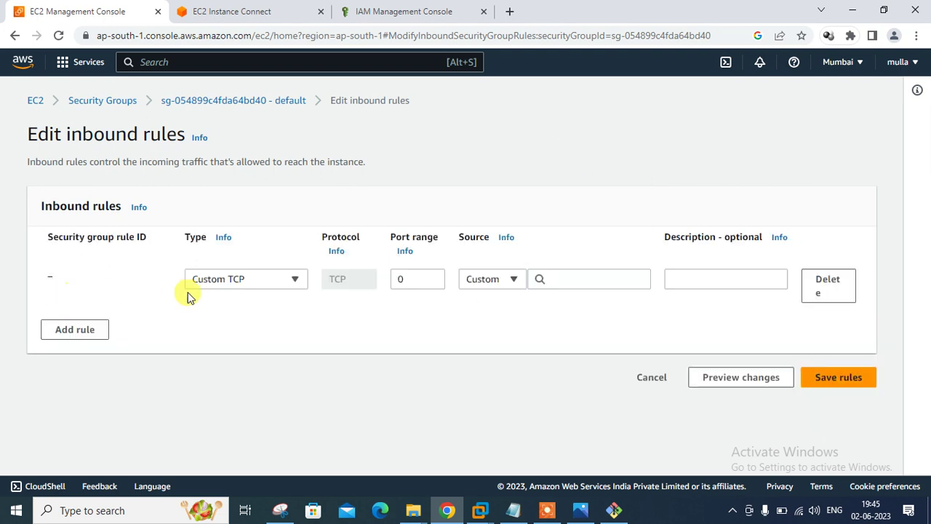
left_click(252, 278)
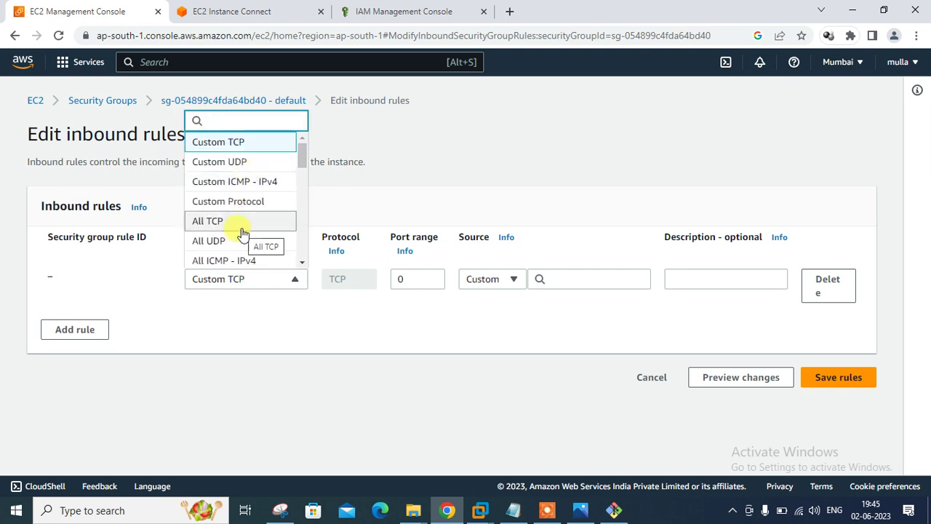
type("s")
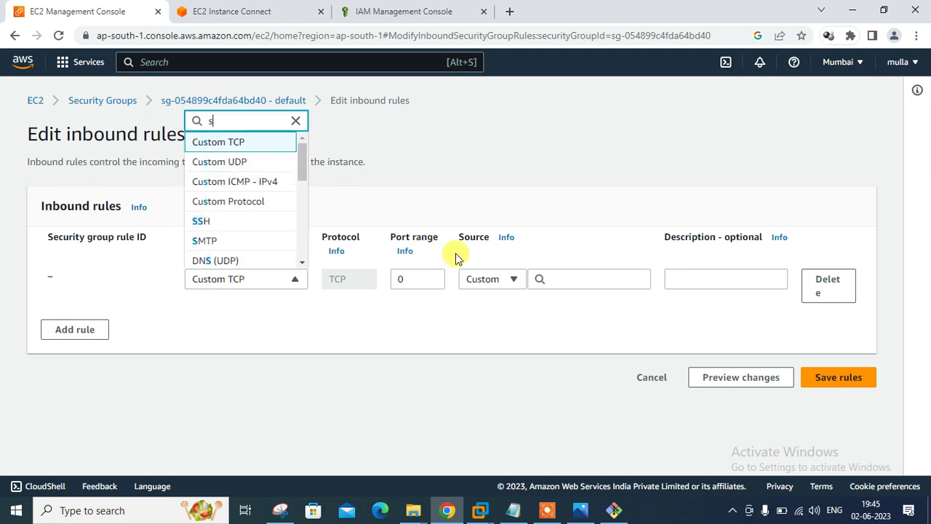
left_click(270, 228)
left_click(535, 279)
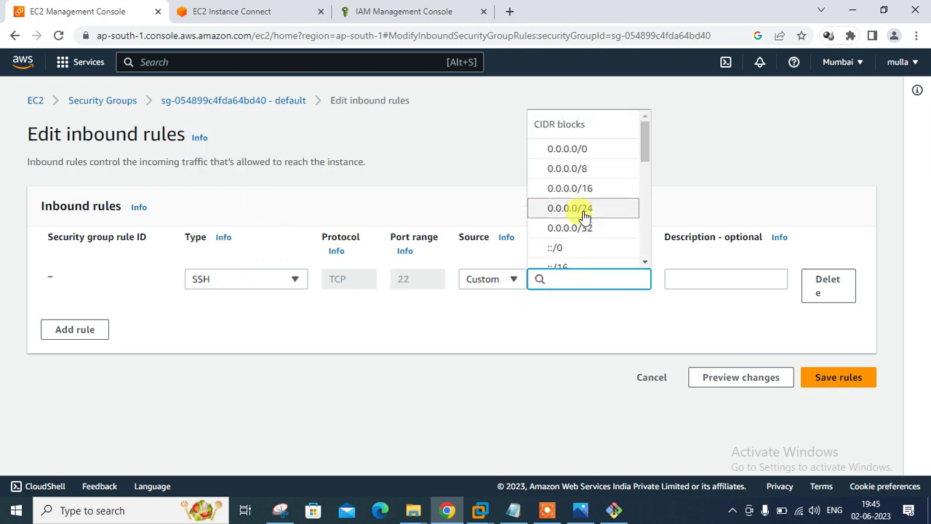
left_click(567, 149)
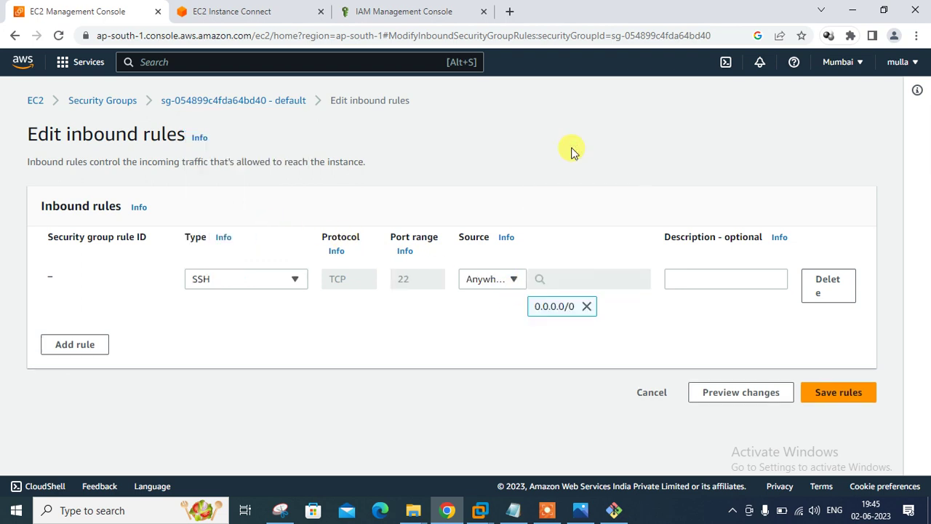
left_click(837, 396)
Close the failed ubuntu session and start a new EC2 Instance Connect session to the running Demo_server with the user name root
left_click(267, 7)
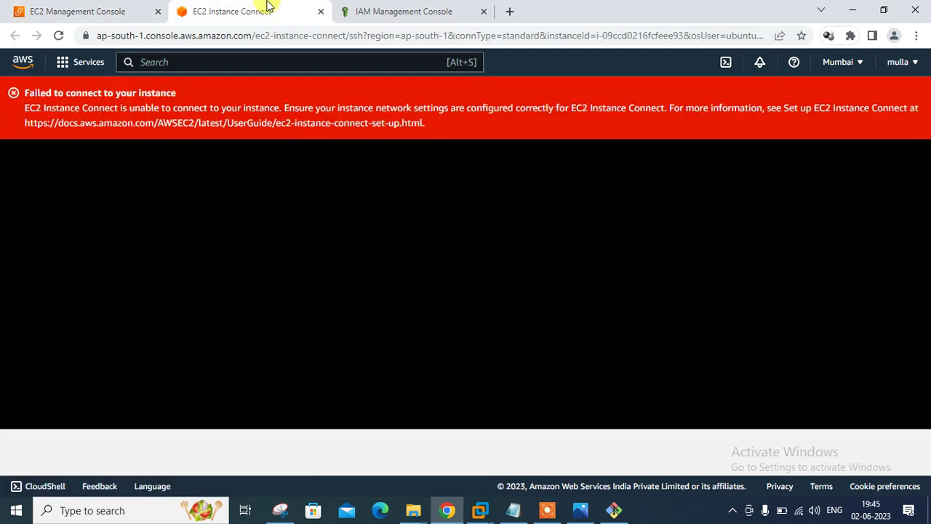
left_click(321, 11)
left_click(113, 11)
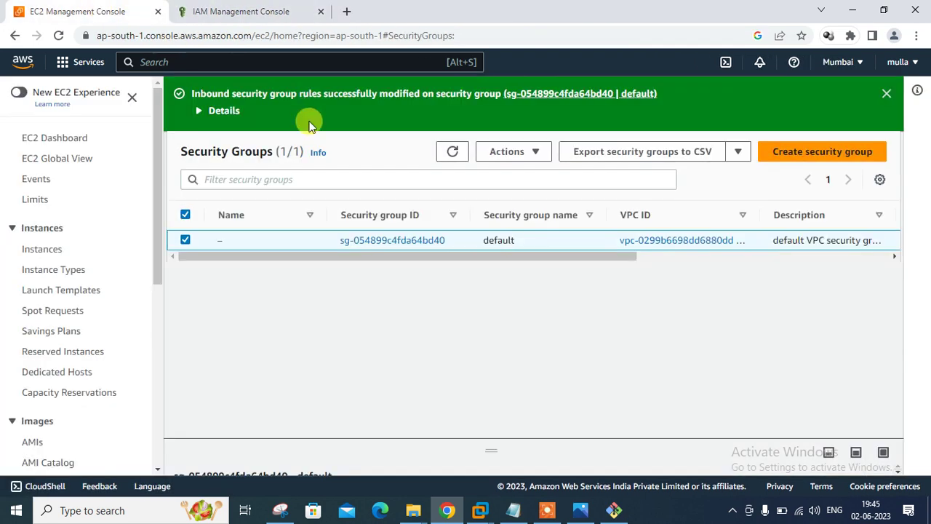
left_click(31, 143)
left_click(235, 181)
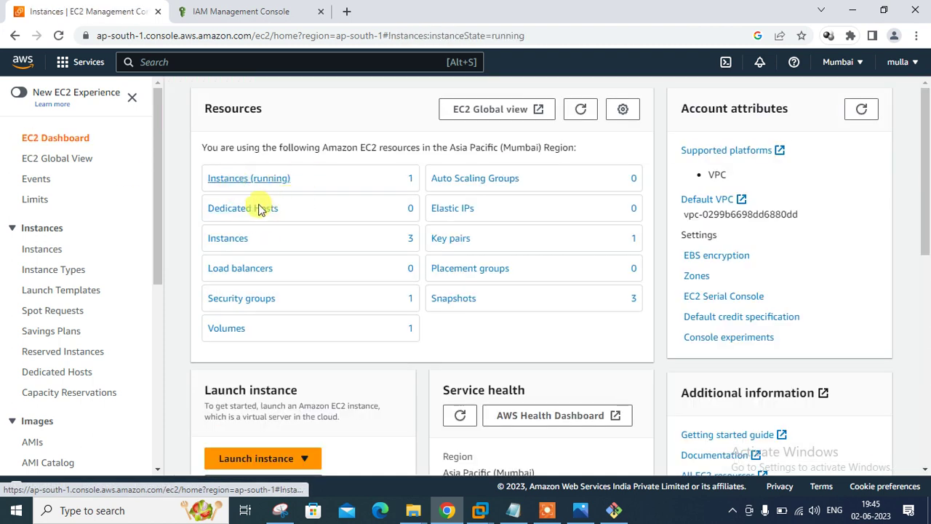
left_click(182, 175)
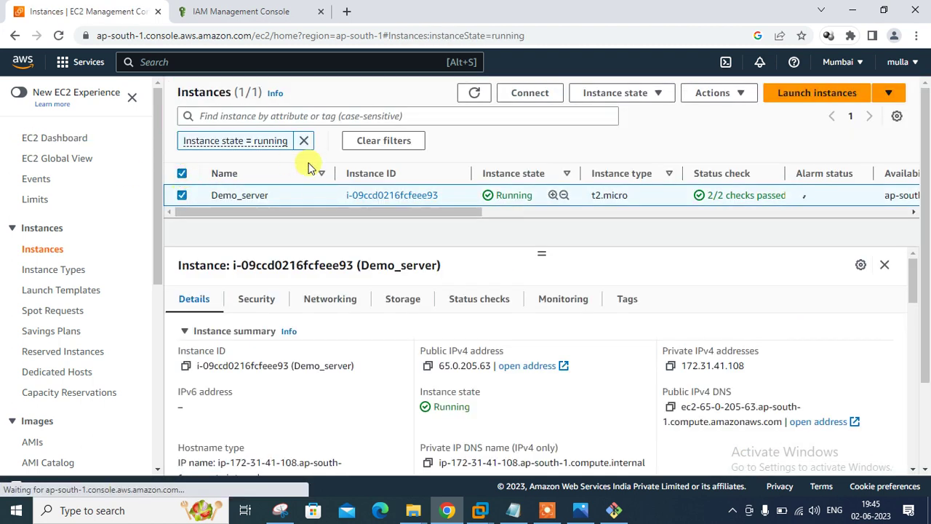
left_click(530, 92)
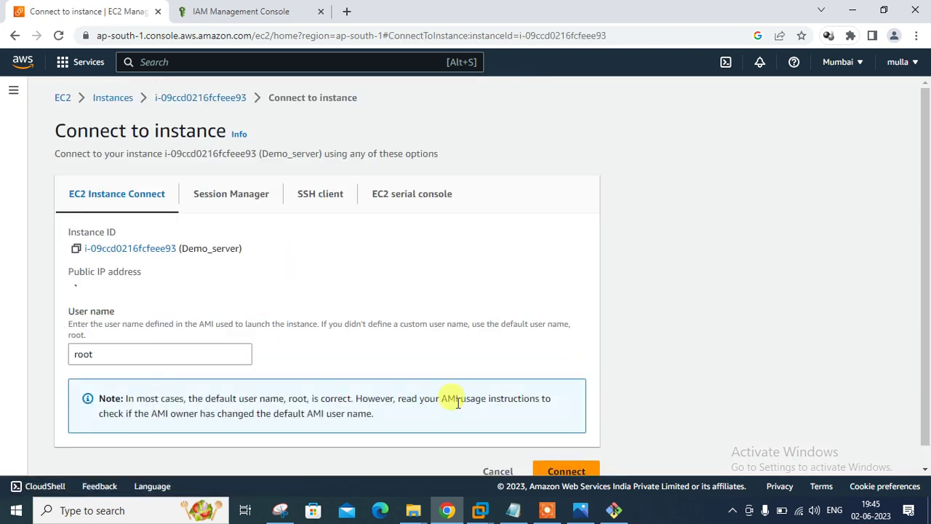
left_click(559, 471)
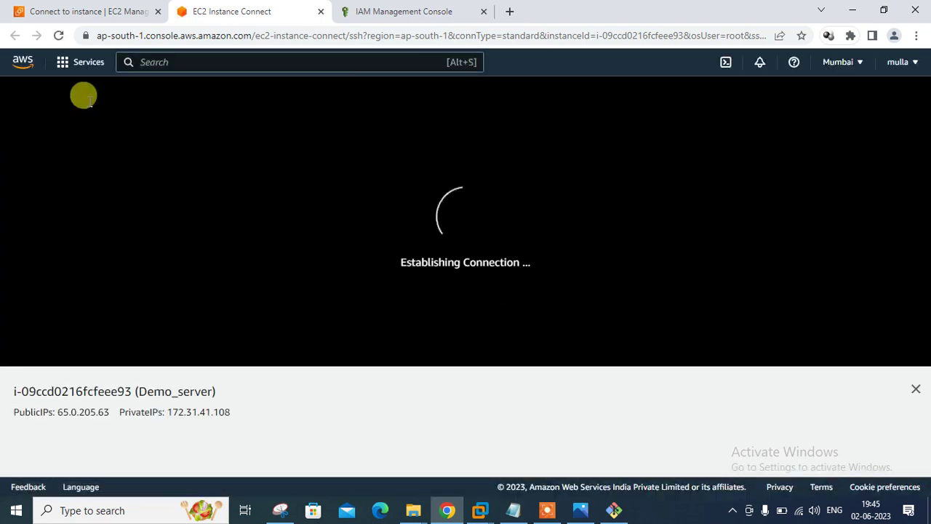
Copy the example SSH client command for connecting to Demo_server with mumbai.pem
left_click(82, 6)
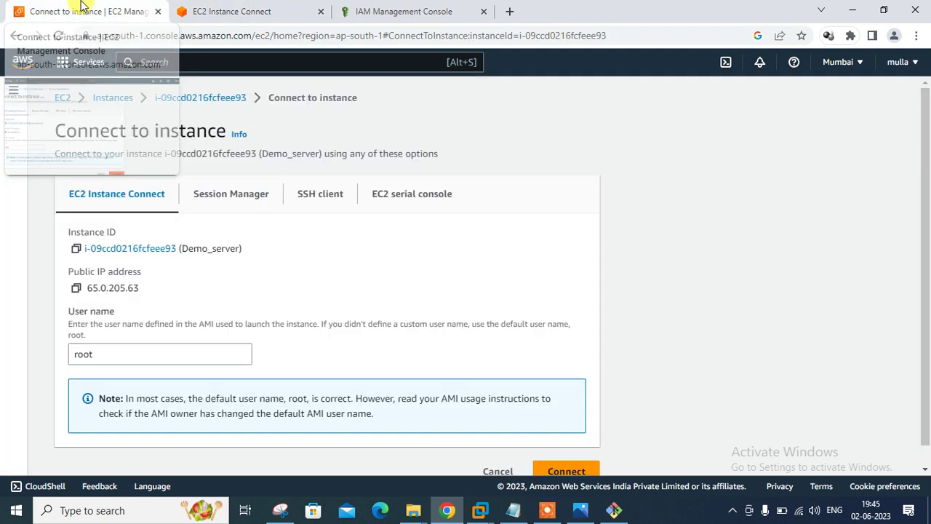
left_click(326, 195)
left_click(75, 416)
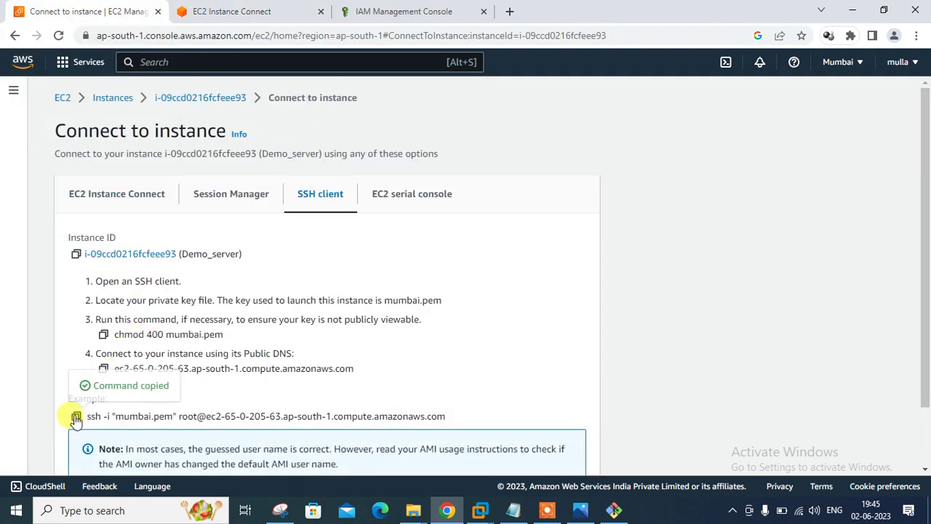
In the EC2 Instance Connect session, clear the terminal, run sudo su - and check Docker with docker --version
left_click(233, 9)
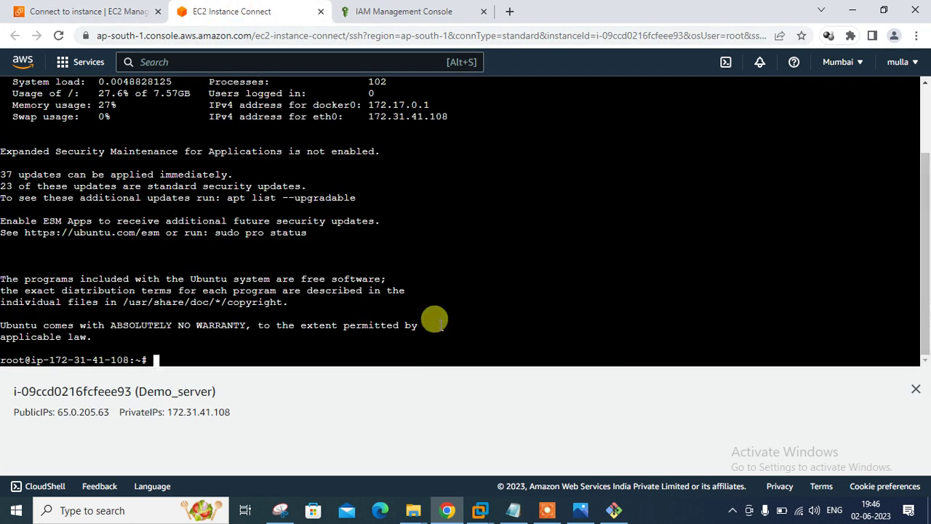
key("ctrl+l")
type("sudo su -")
key("Return")
key("Return")
key("Return")
key("Return")
key("Return")
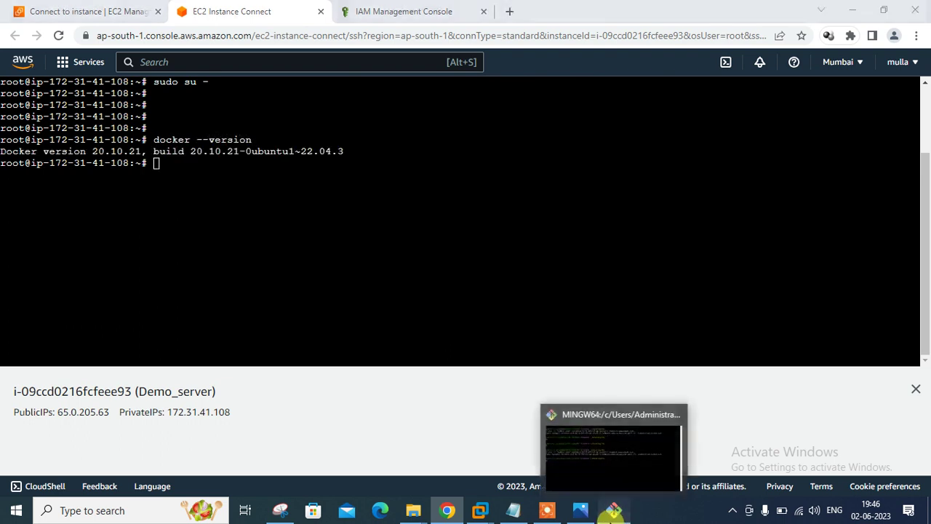
Switch to the Git Bash terminal, run the copied SSH command for the root user and accept the host key with yes
left_click(614, 510)
right_click(466, 245)
left_click(499, 293)
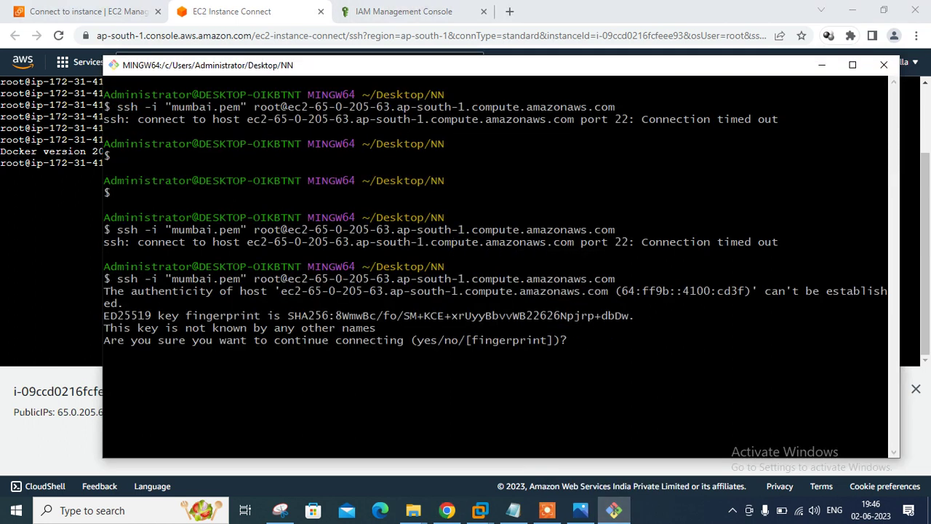
type("yes")
key("Return")
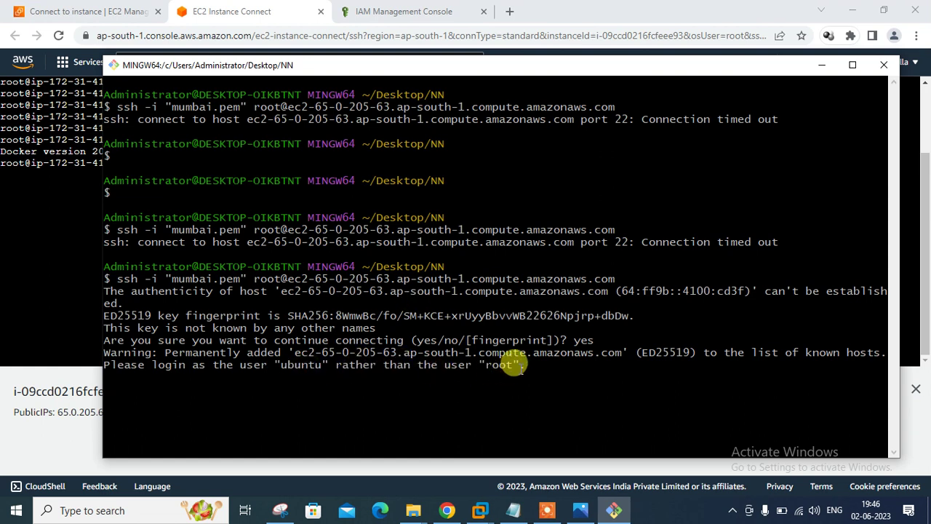
Abort the root connection and try to reconnect over SSH with the user name ubunt in place of root
triple_click(408, 366)
left_click(395, 368)
key("ctrl+c")
key("Up")
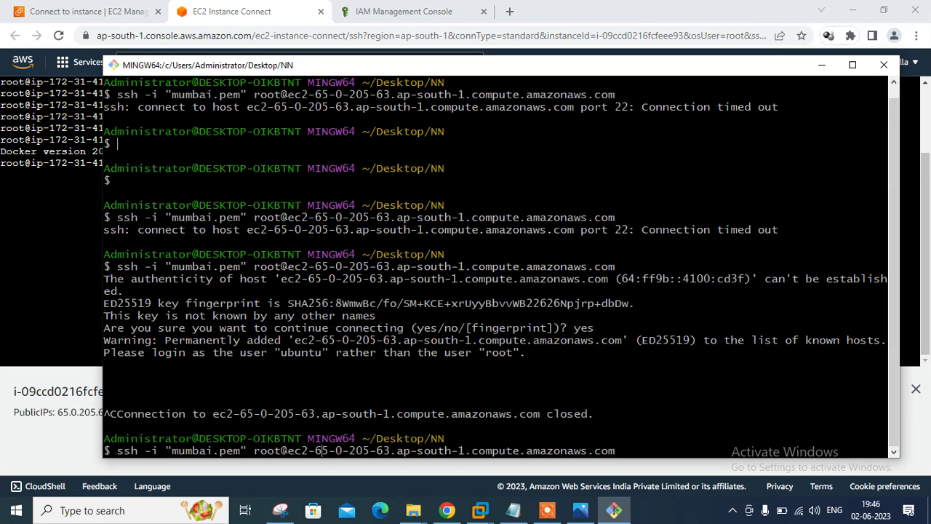
key("BackSpace")
key("BackSpace")
key("BackSpace")
key("BackSpace")
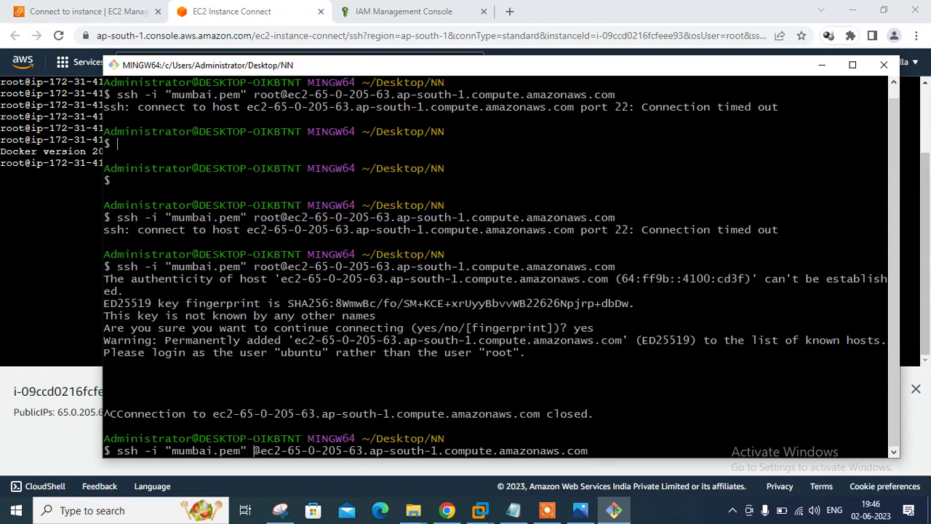
type("ubunt")
key("Return")
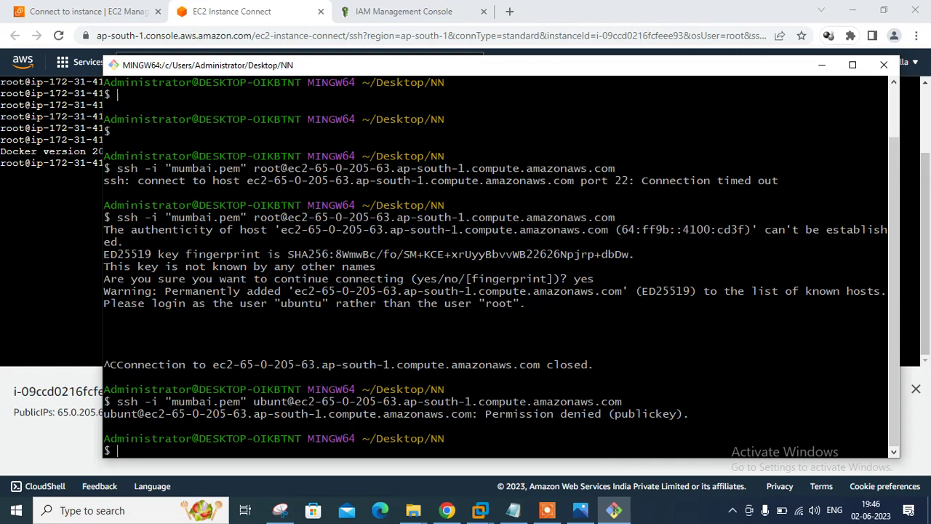
Correct the user name to ubuntu in the previous SSH command, clear the terminal and connect to Demo_server
key("Up")
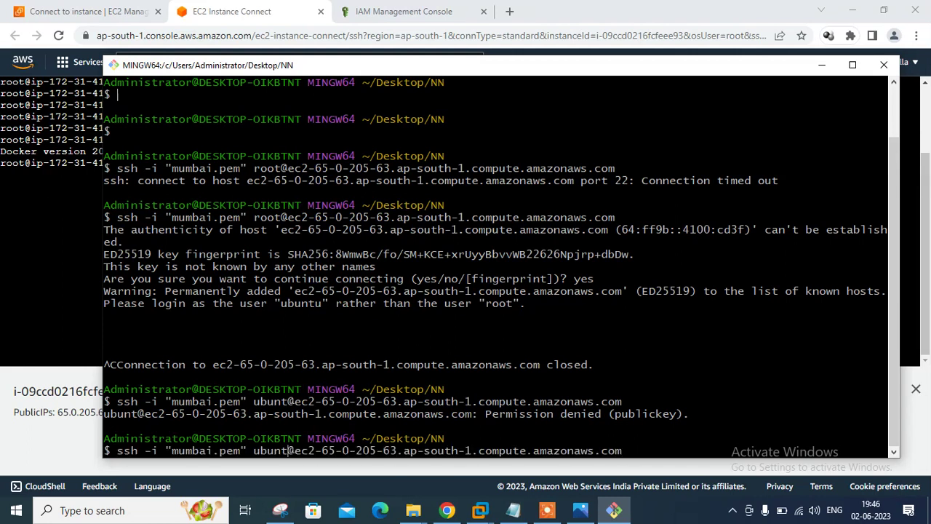
type("u")
key("ctrl+l")
key("Return")
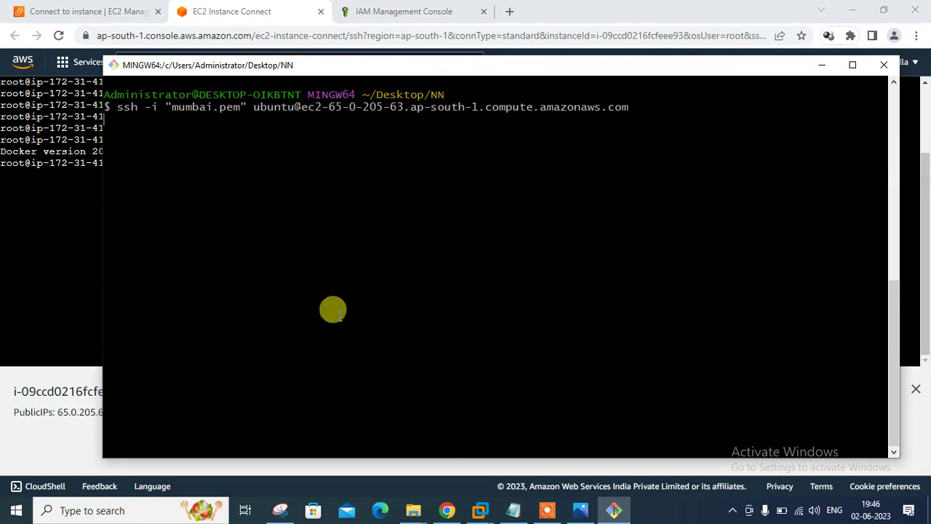
double_click(333, 310)
Switch to the root user with sudo su - and check the installed Docker with docker --version in the SSH session
type("sudo su -")
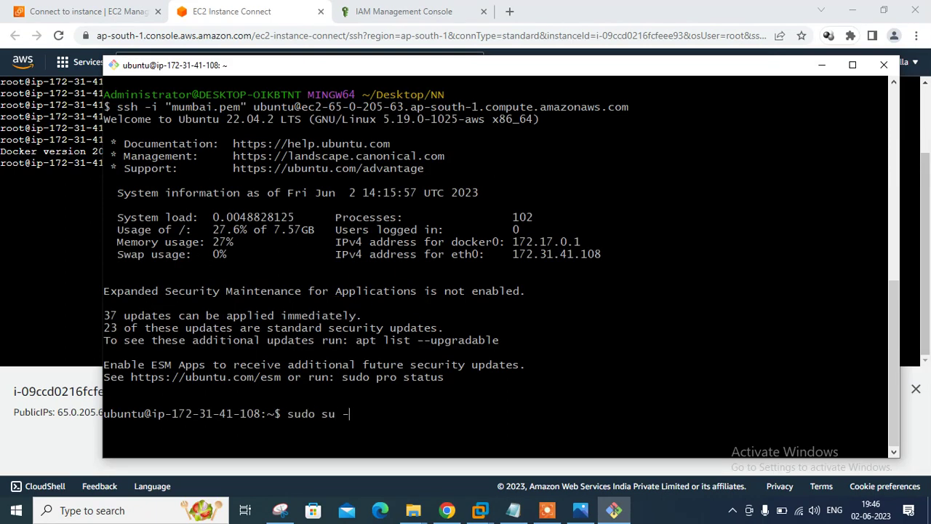
key("Return")
key("ctrl+l")
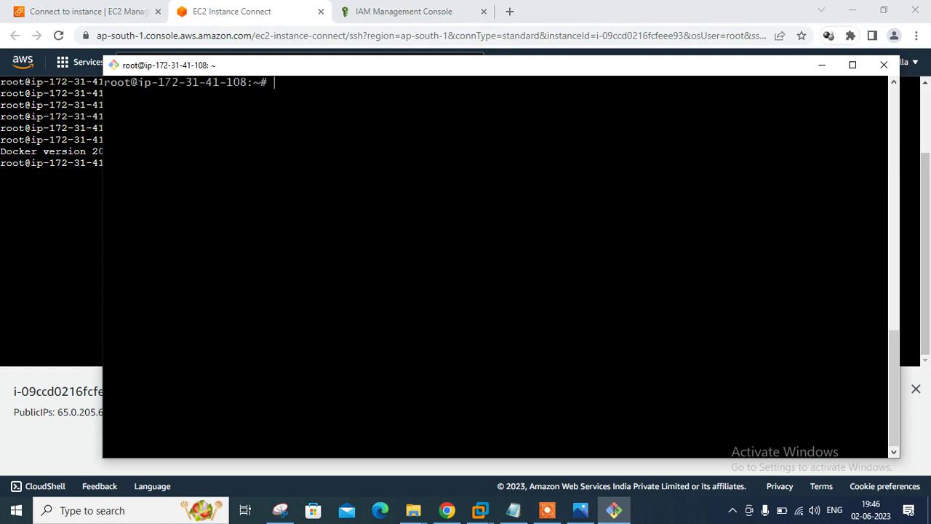
type("docker --version")
key("Return")
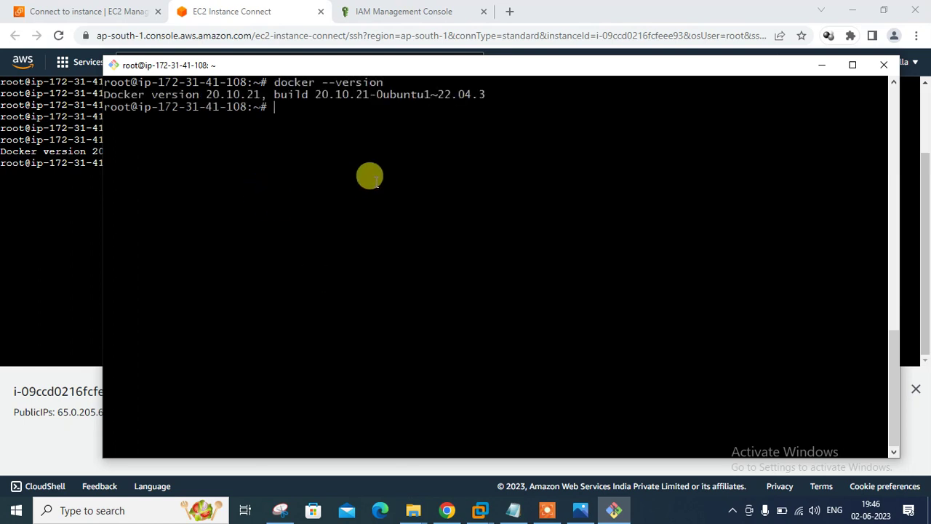
Close the EC2 Instance Connect session, switch to the Devops Server machine in VMware Workstation and unlock it with the root password
left_click(321, 11)
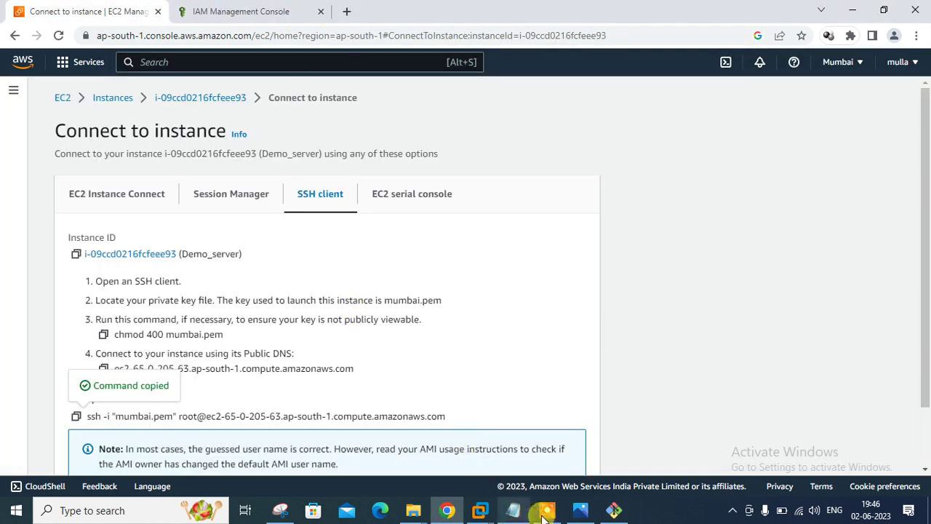
mouse_move(480, 510)
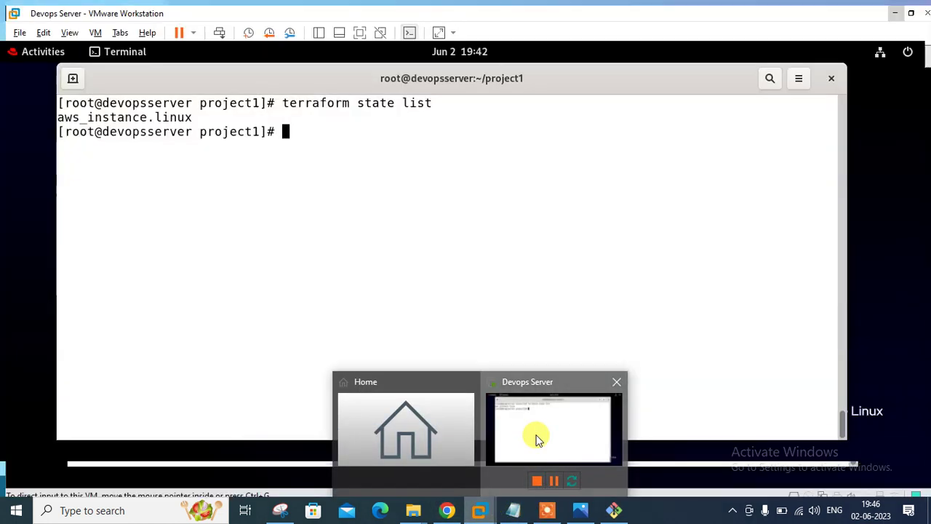
left_click(537, 444)
left_click(403, 341)
type("•••")
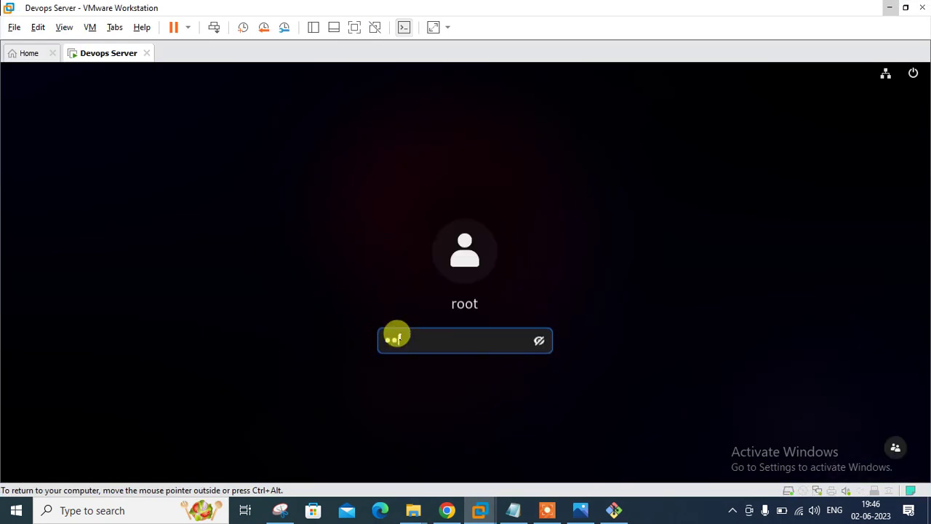
type("•••")
key("Return")
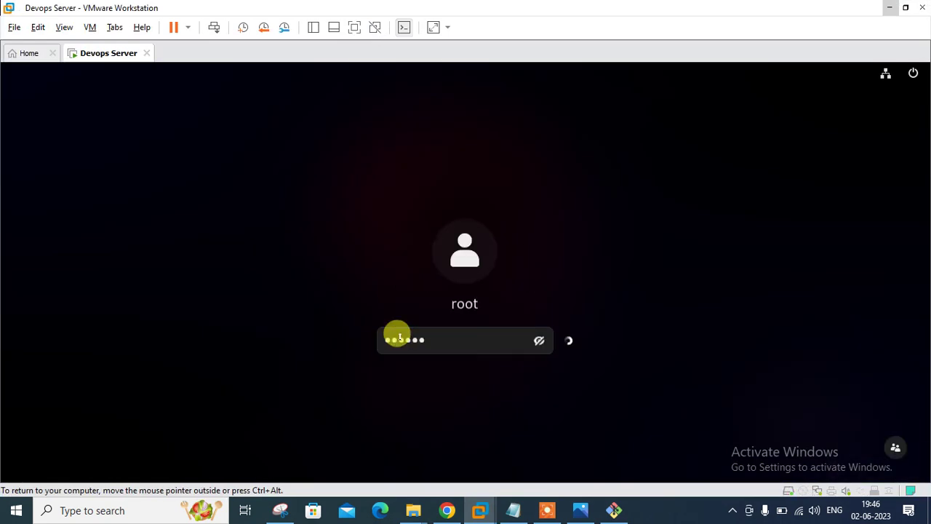
Recall the terraform apply --auto-approve command in the project1 terminal and start erasing the word apply
key("Up")
key("Up")
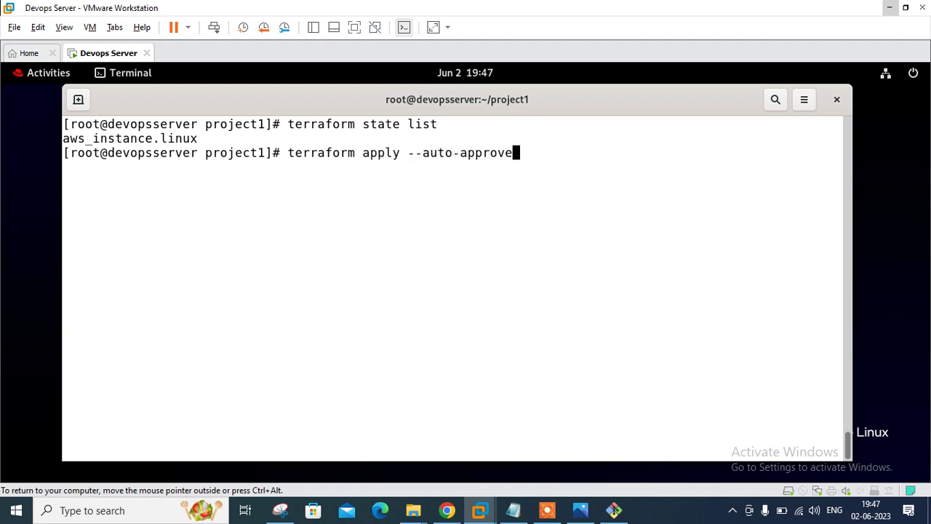
key("BackSpace")
key("BackSpace")
key("BackSpace")
key("BackSpace")
key("BackSpace")
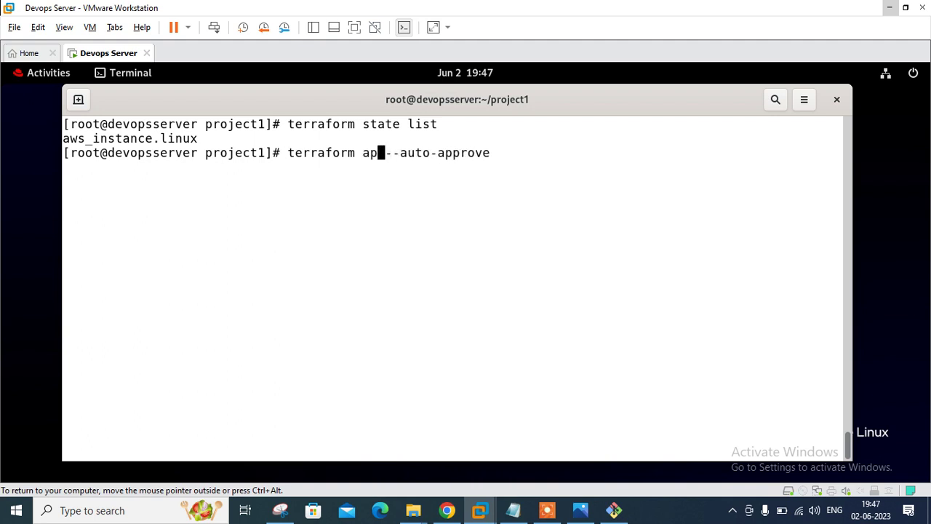